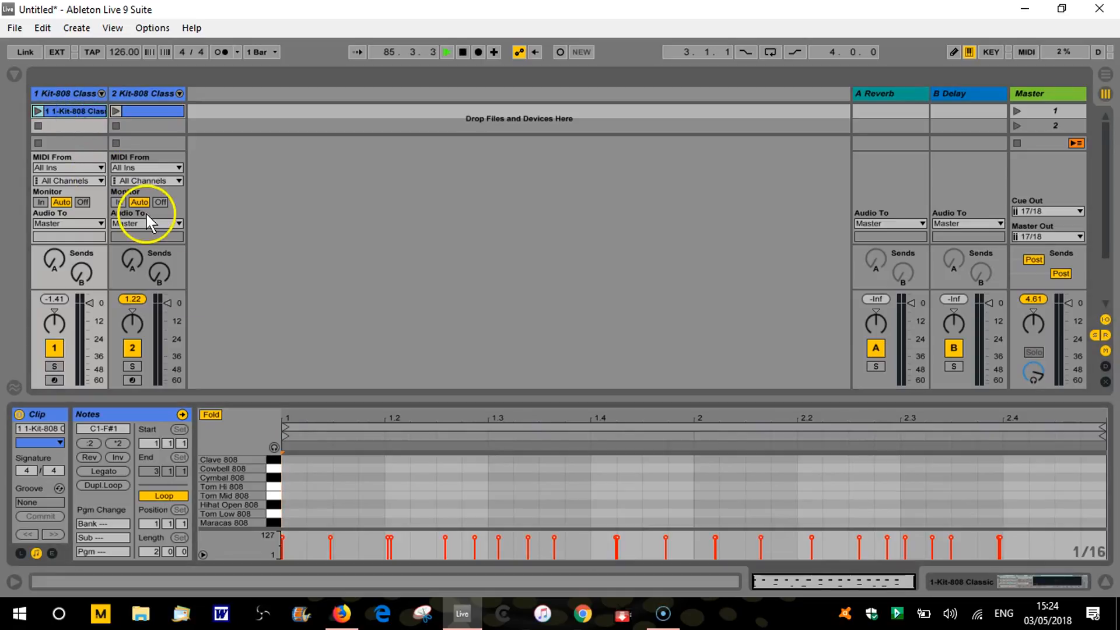
Enlarge the clip's note editor, switch on the metronome, and play the first drum clip against it before stopping playback
{"action": "left_click_drag", "start_coordinate": [358, 398], "coordinate": [372, 208]}
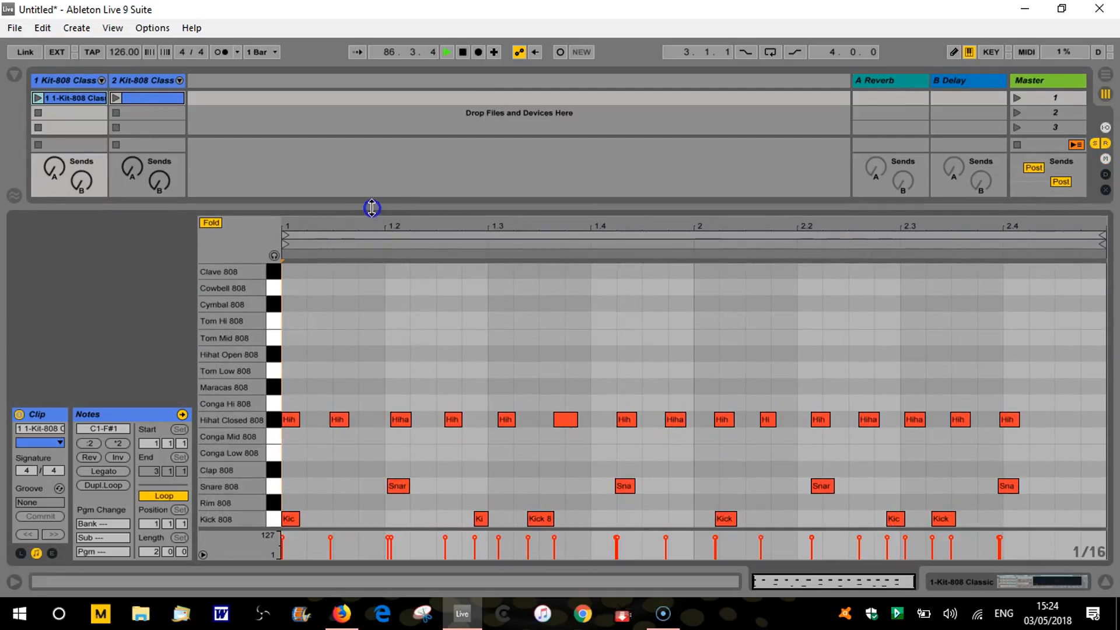
{"action": "left_click", "coordinate": [220, 54]}
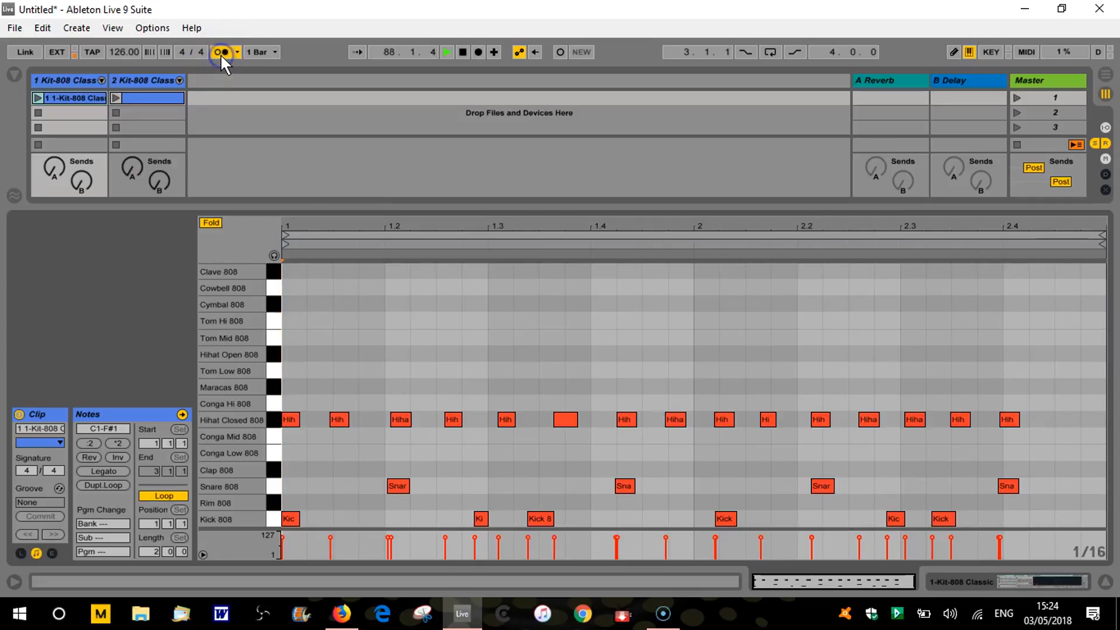
{"action": "left_click", "coordinate": [34, 96]}
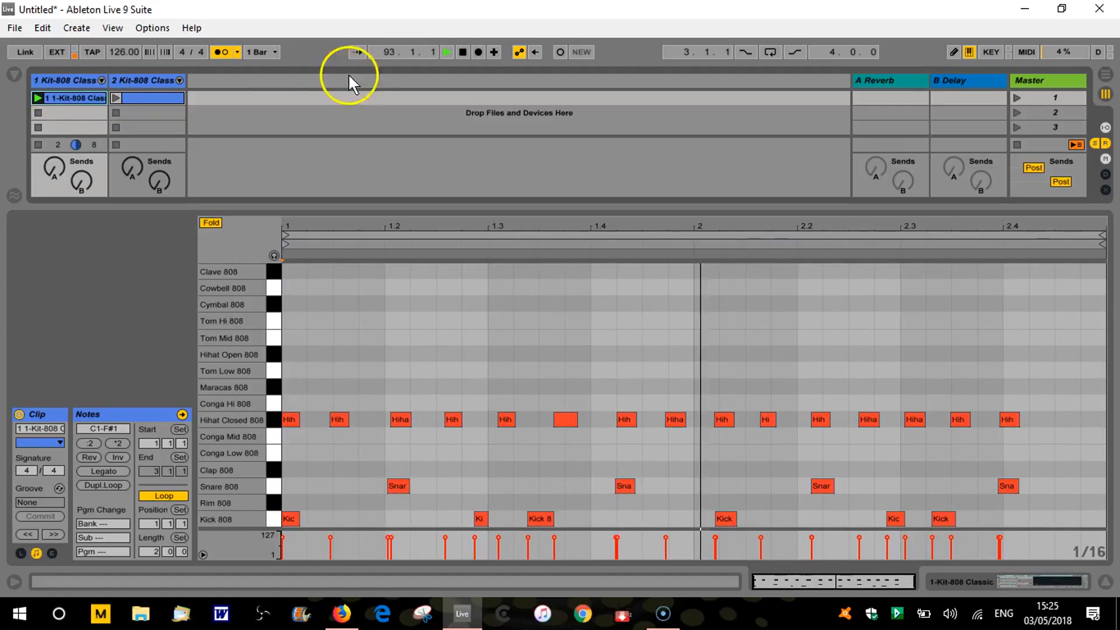
{"action": "left_click", "coordinate": [463, 52]}
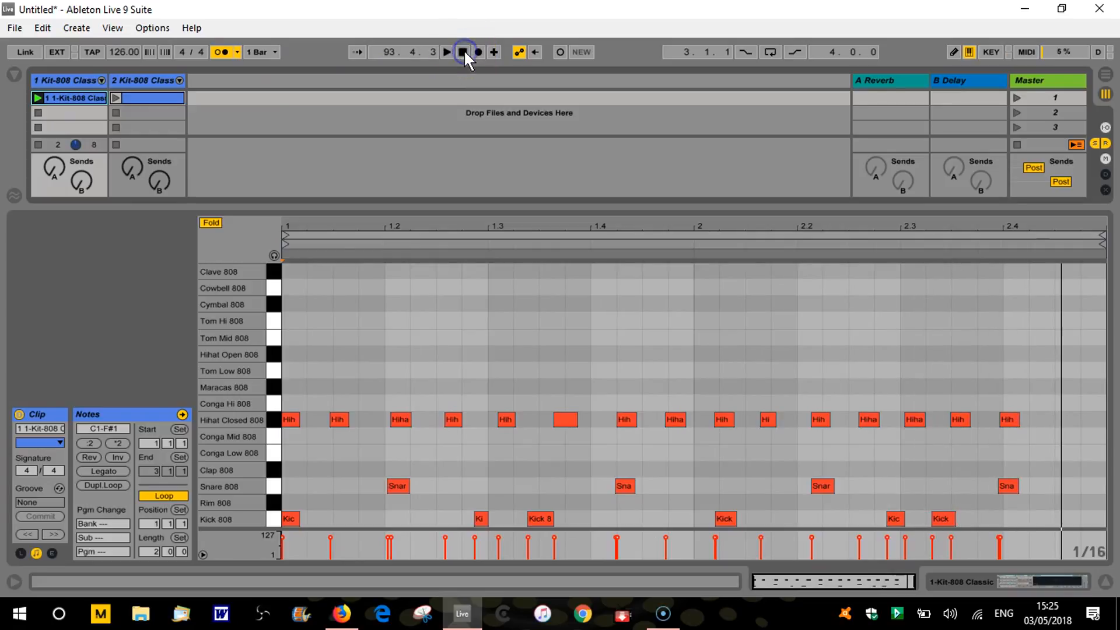
Examine how the hi-hat, snare and kick notes line up with the grid lines across both bars
{"action": "left_click", "coordinate": [622, 420]}
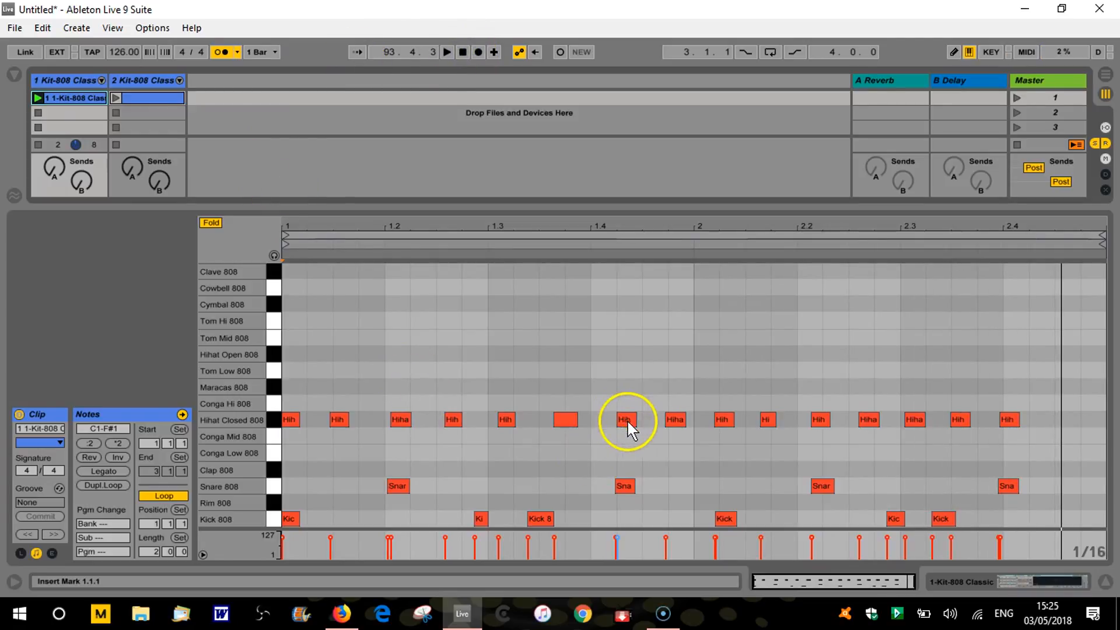
{"action": "left_click", "coordinate": [732, 516]}
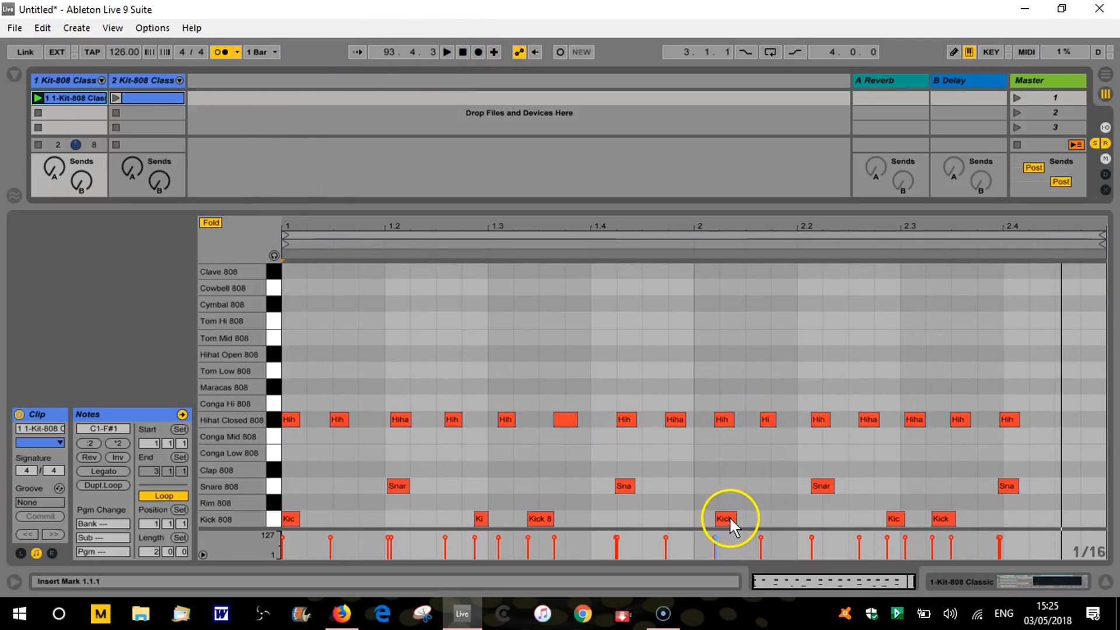
{"action": "left_click", "coordinate": [816, 510]}
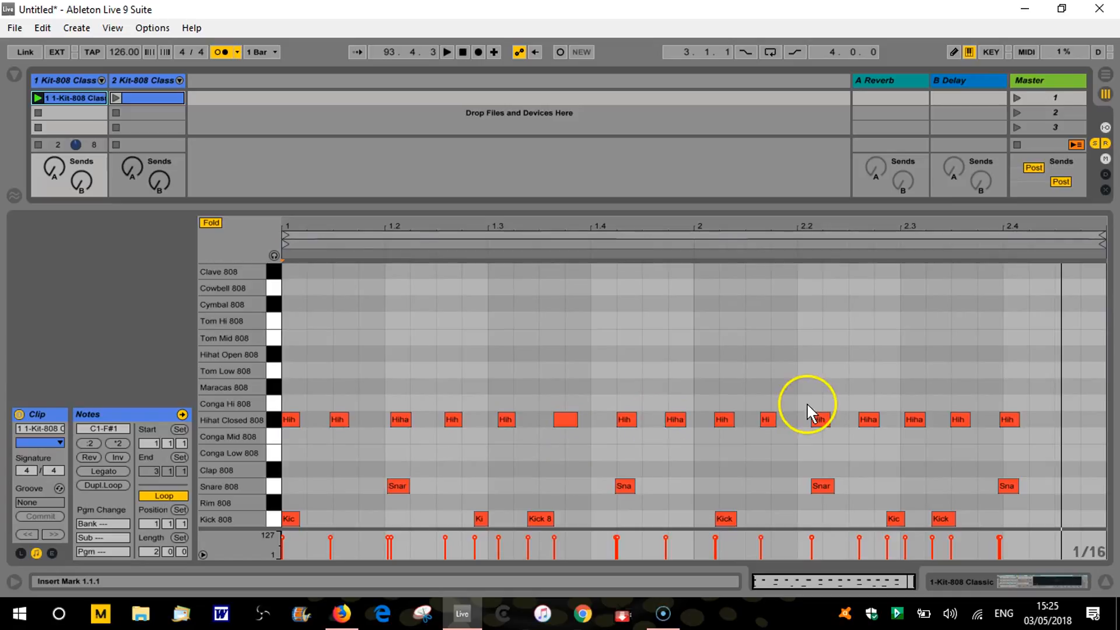
{"action": "left_click", "coordinate": [568, 419]}
{"action": "left_click", "coordinate": [400, 484]}
{"action": "left_click", "coordinate": [338, 419]}
{"action": "left_click", "coordinate": [400, 419], "text": "shift"}
{"action": "left_click", "coordinate": [506, 419], "text": "shift"}
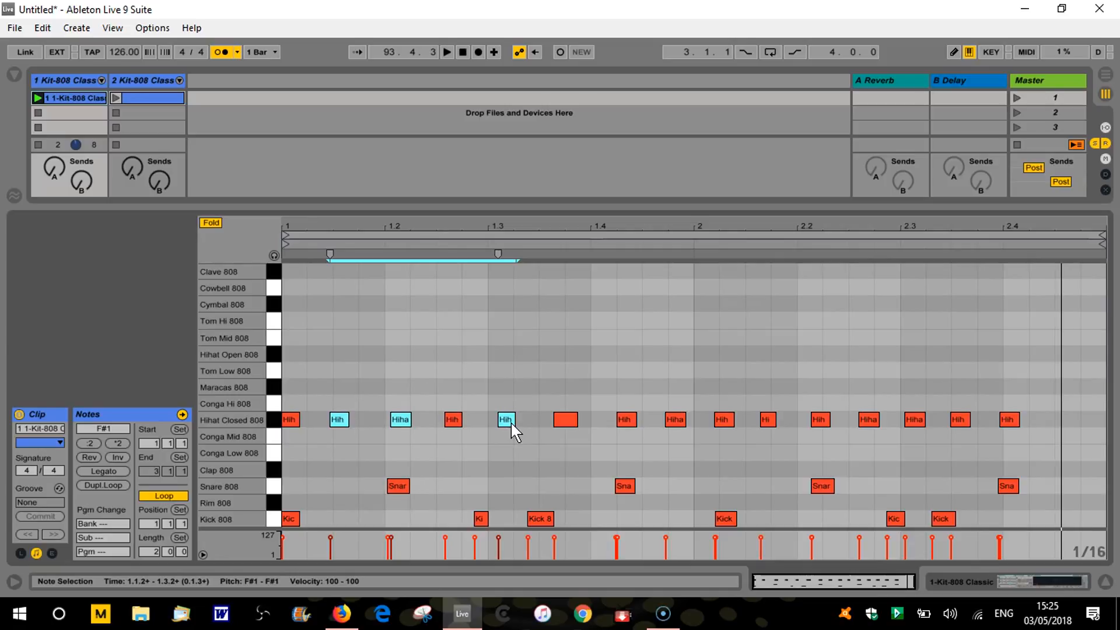
{"action": "left_click", "coordinate": [400, 420]}
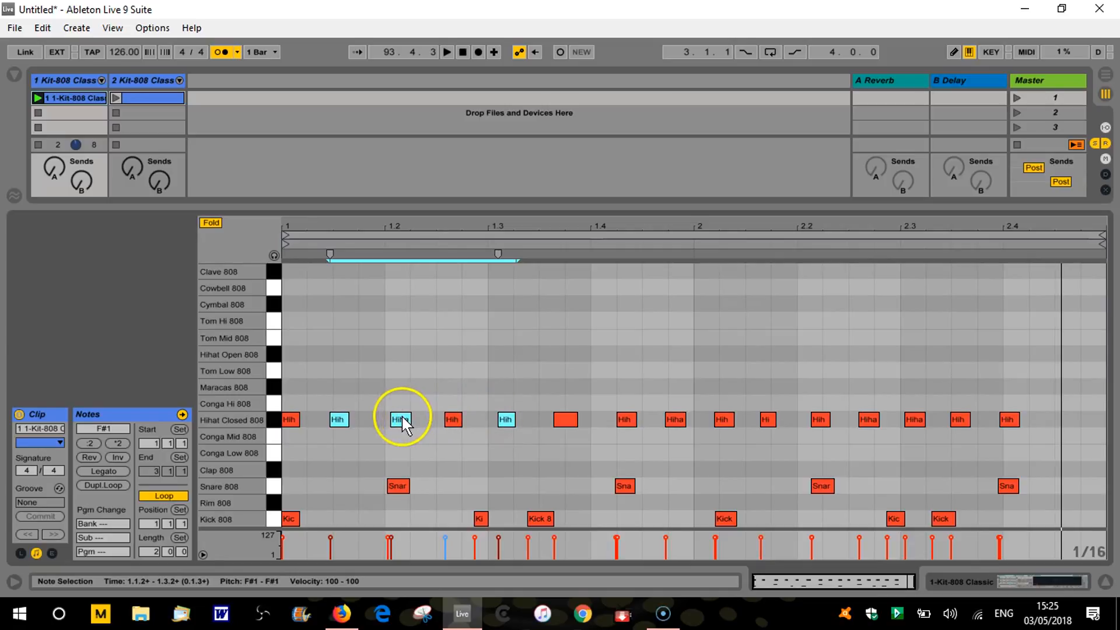
{"action": "left_click", "coordinate": [214, 156]}
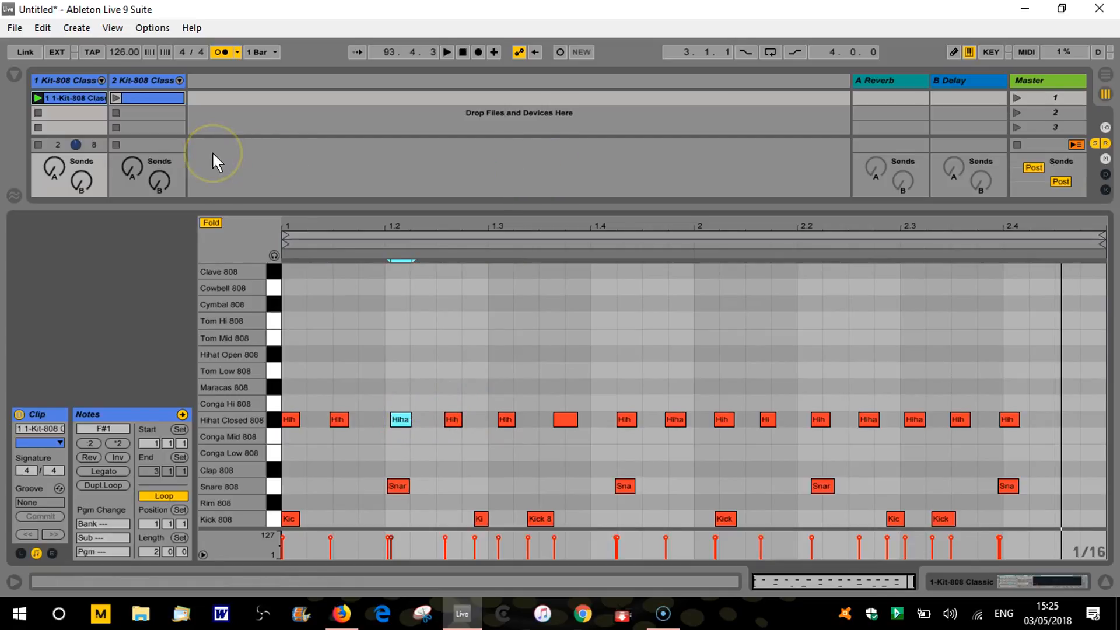
Review the quantize settings with the 1/16 grid, note start and 100 % amount, and close them without applying
{"action": "left_click", "coordinate": [43, 28]}
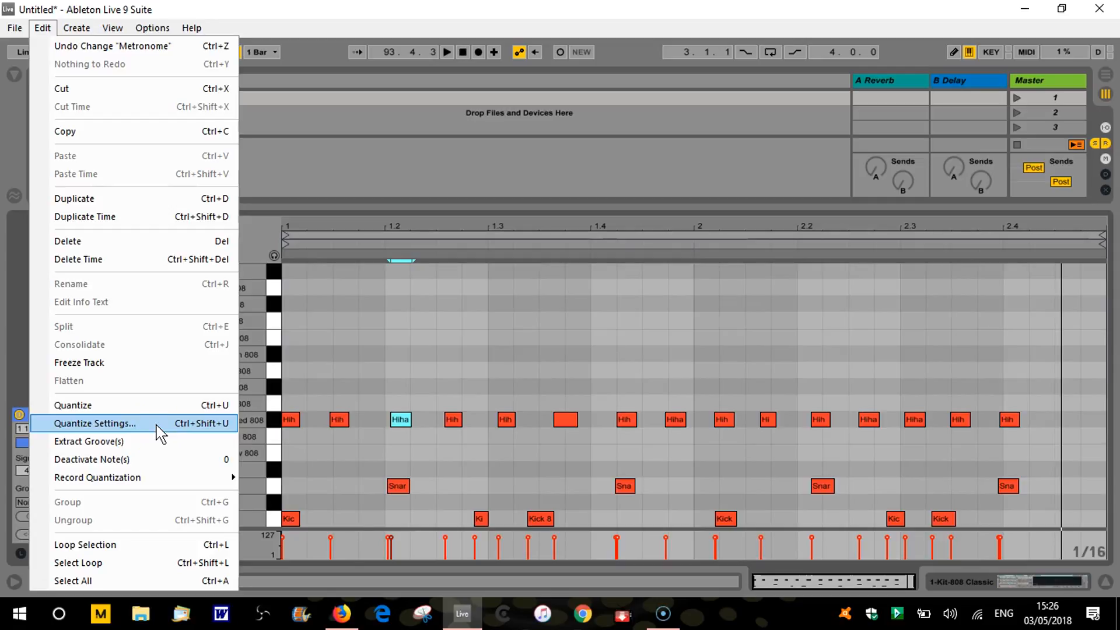
{"action": "left_click", "coordinate": [199, 430]}
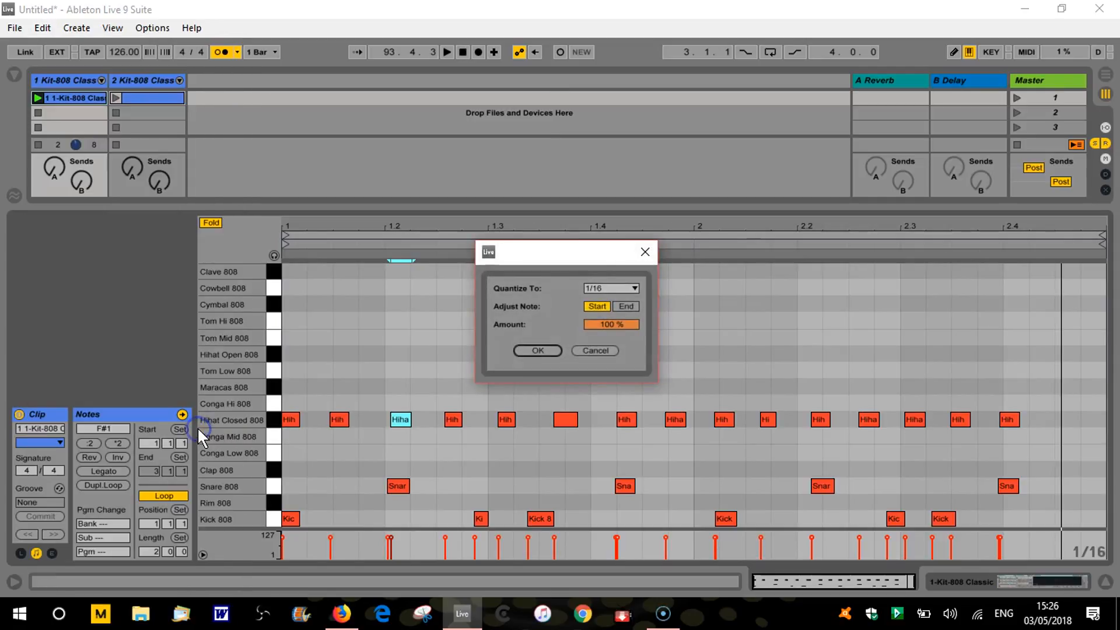
{"action": "left_click_drag", "start_coordinate": [544, 249], "coordinate": [525, 240]}
{"action": "left_click", "coordinate": [614, 278]}
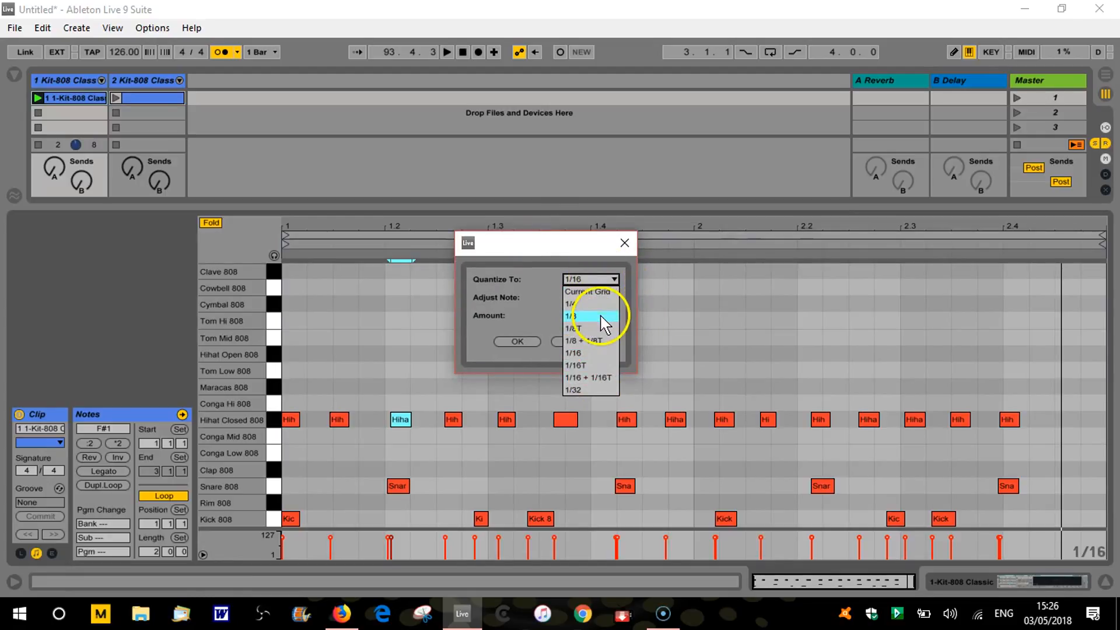
{"action": "left_click", "coordinate": [601, 353]}
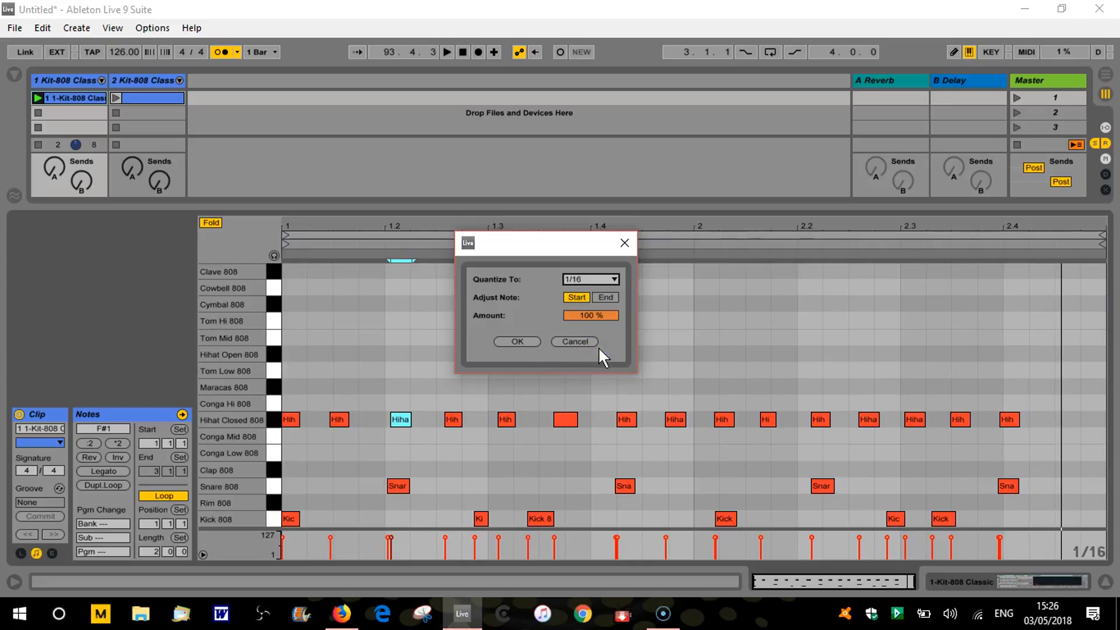
{"action": "left_click", "coordinate": [594, 324]}
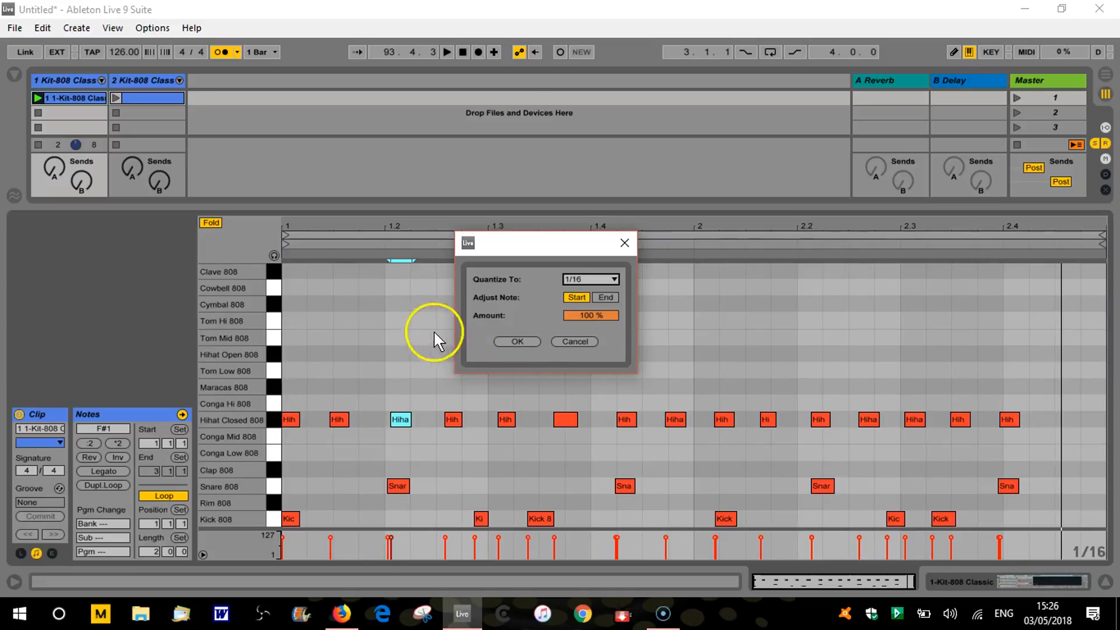
{"action": "left_click", "coordinate": [623, 242]}
Deselect the hi-hat note and quantize every note in the drum clip
{"action": "left_click", "coordinate": [436, 369]}
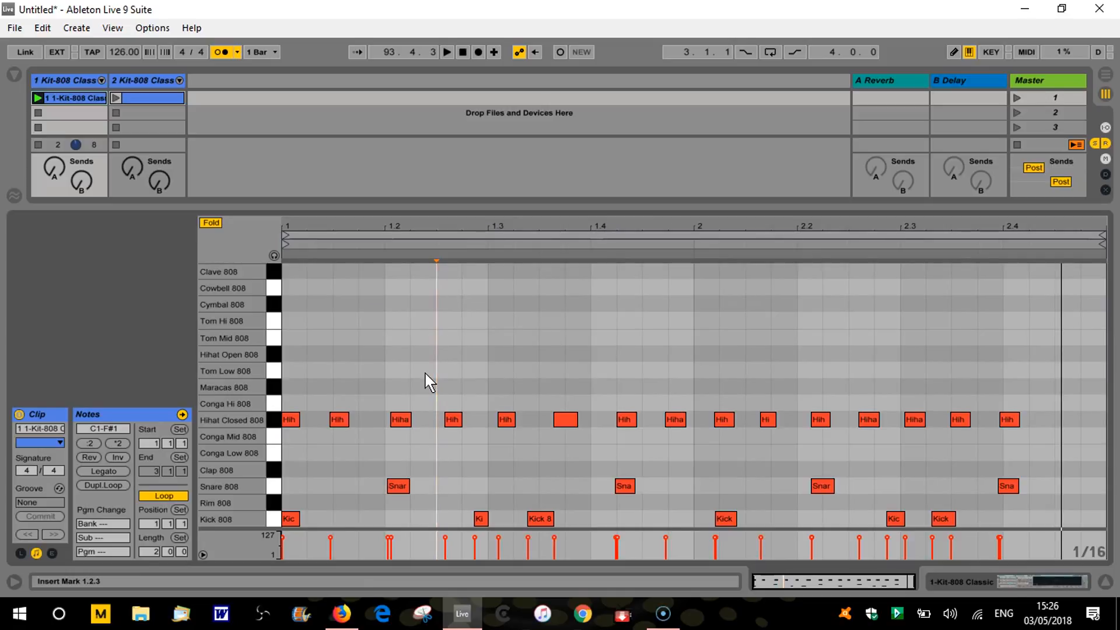
{"action": "left_click", "coordinate": [411, 370]}
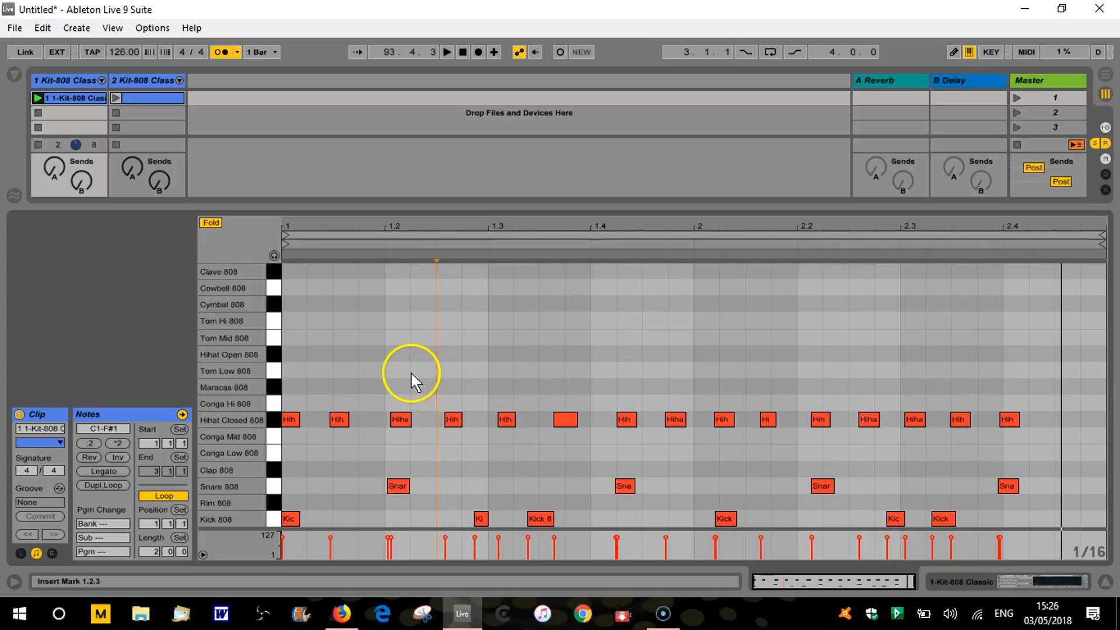
{"action": "left_click", "coordinate": [428, 356]}
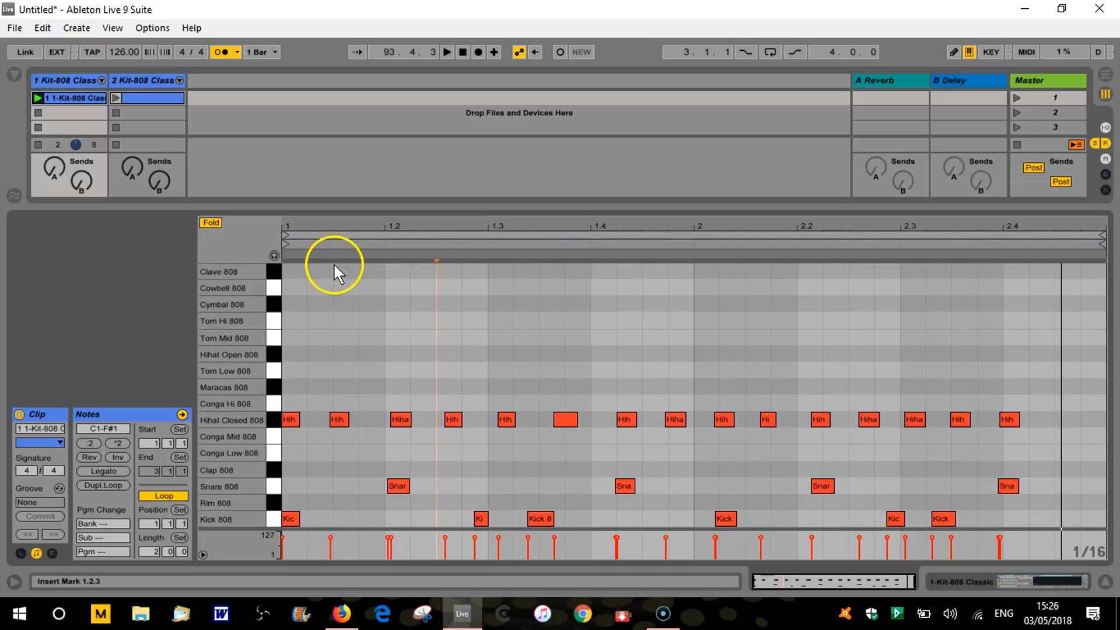
{"action": "left_click", "coordinate": [42, 28]}
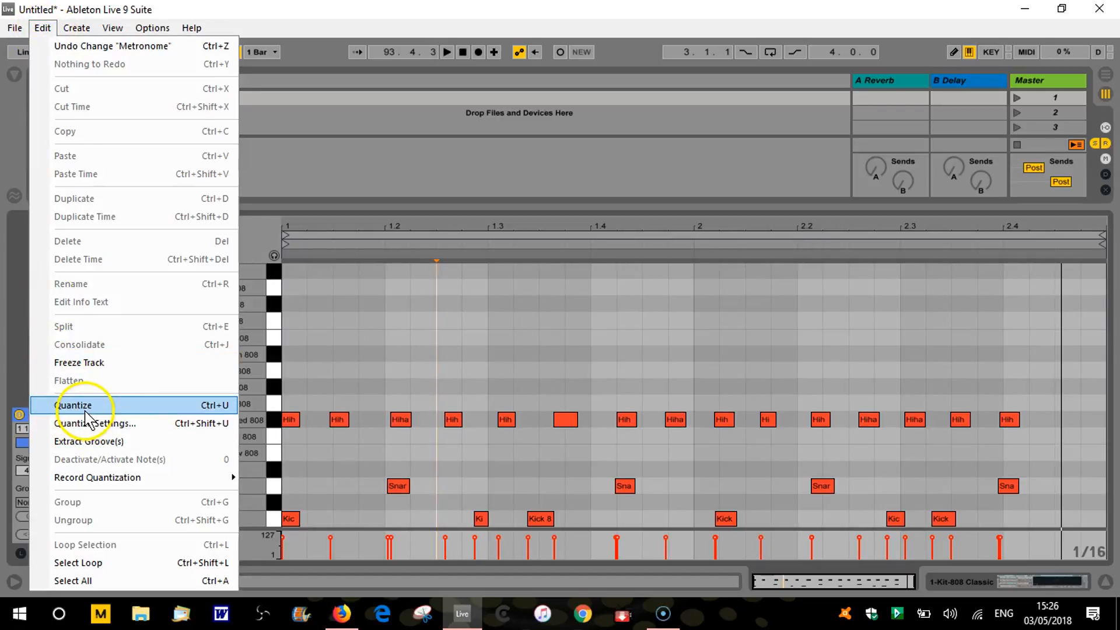
{"action": "left_click", "coordinate": [207, 410]}
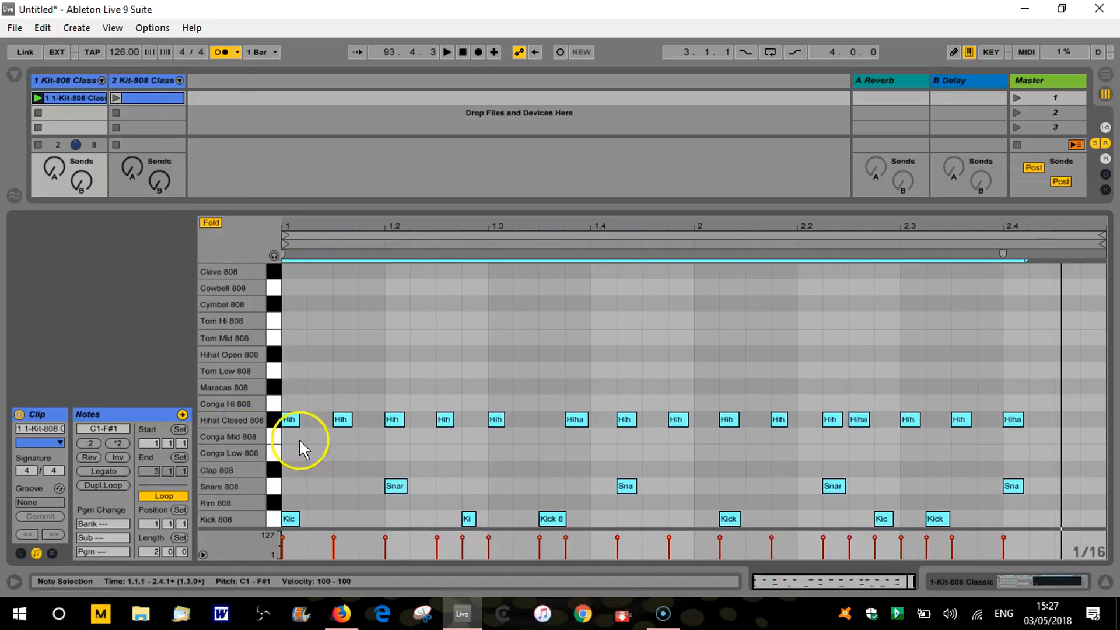
{"action": "left_click", "coordinate": [400, 449]}
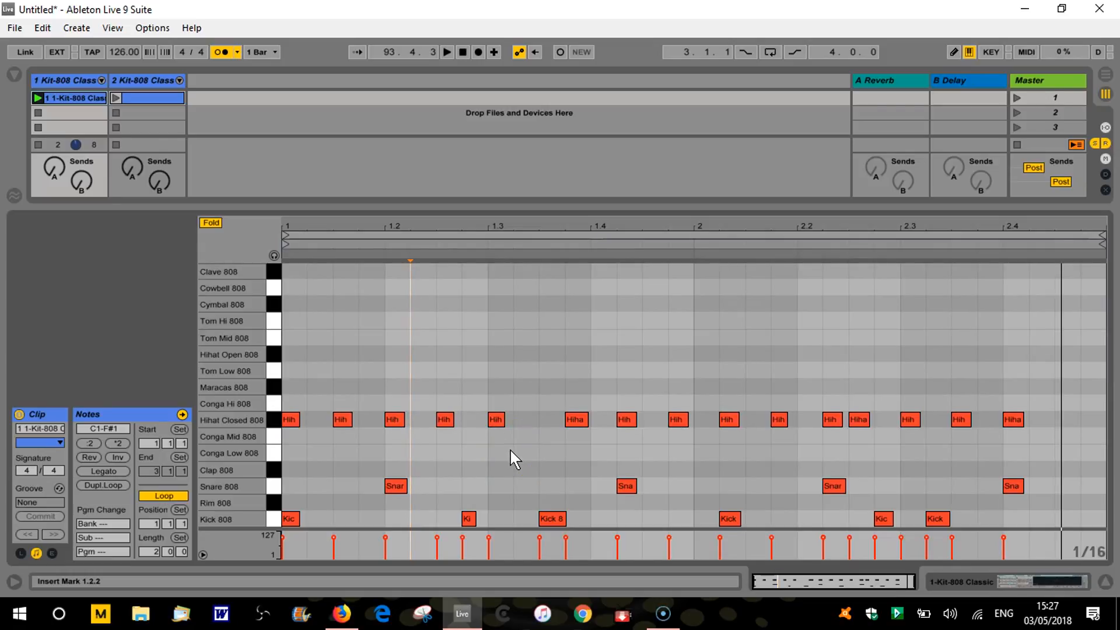
Play back the quantized drum clip, stop it, and undo the quantization
{"action": "key", "text": "space"}
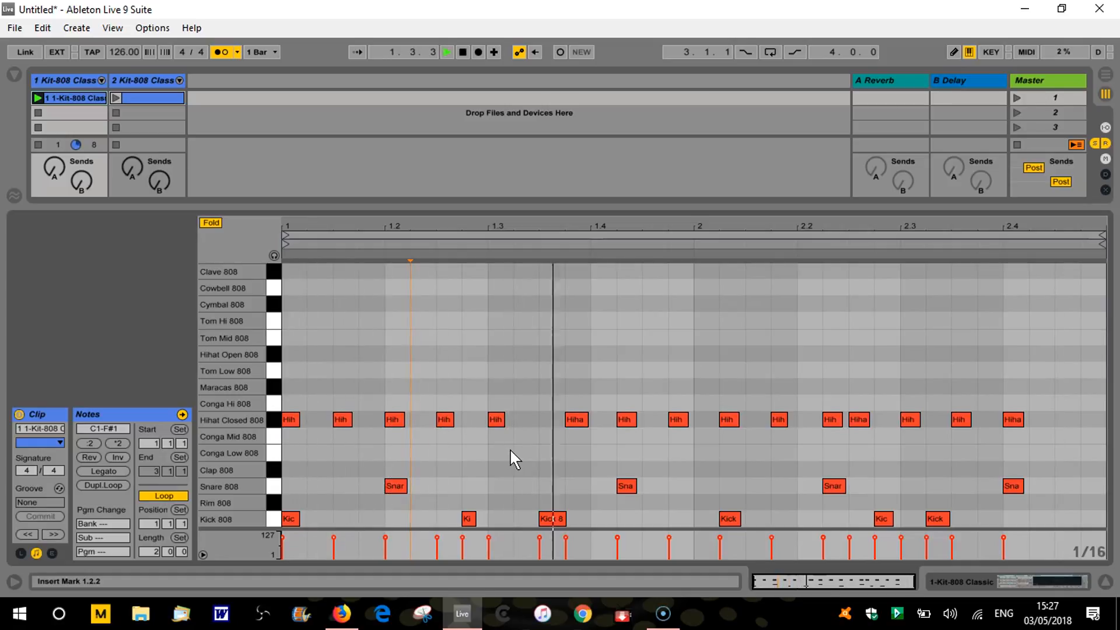
{"action": "key", "text": "space"}
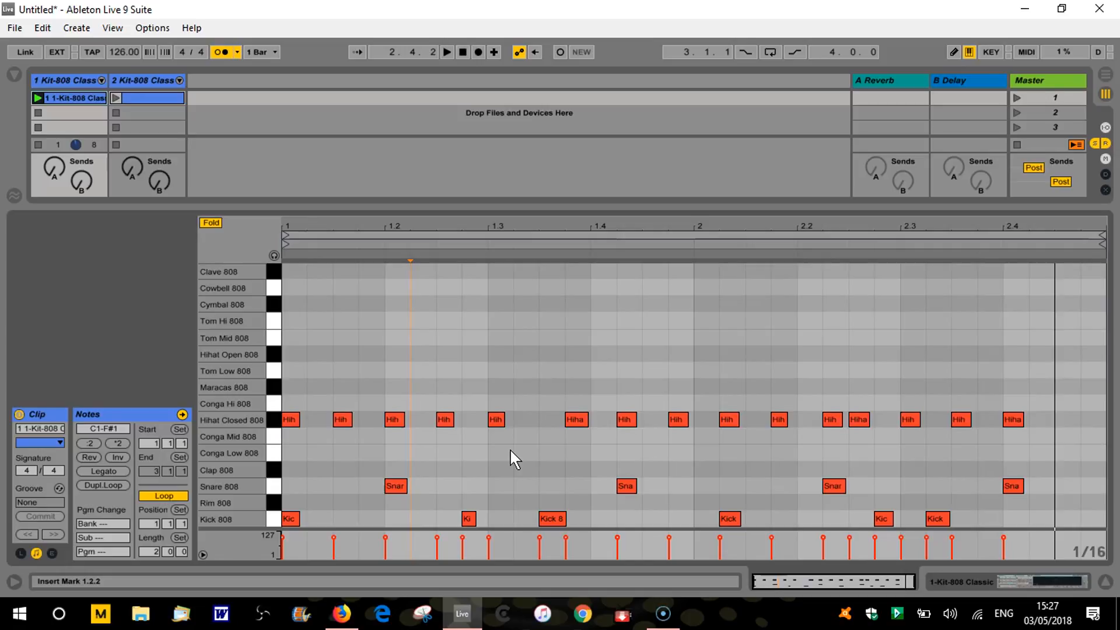
{"action": "key", "text": "ctrl+z"}
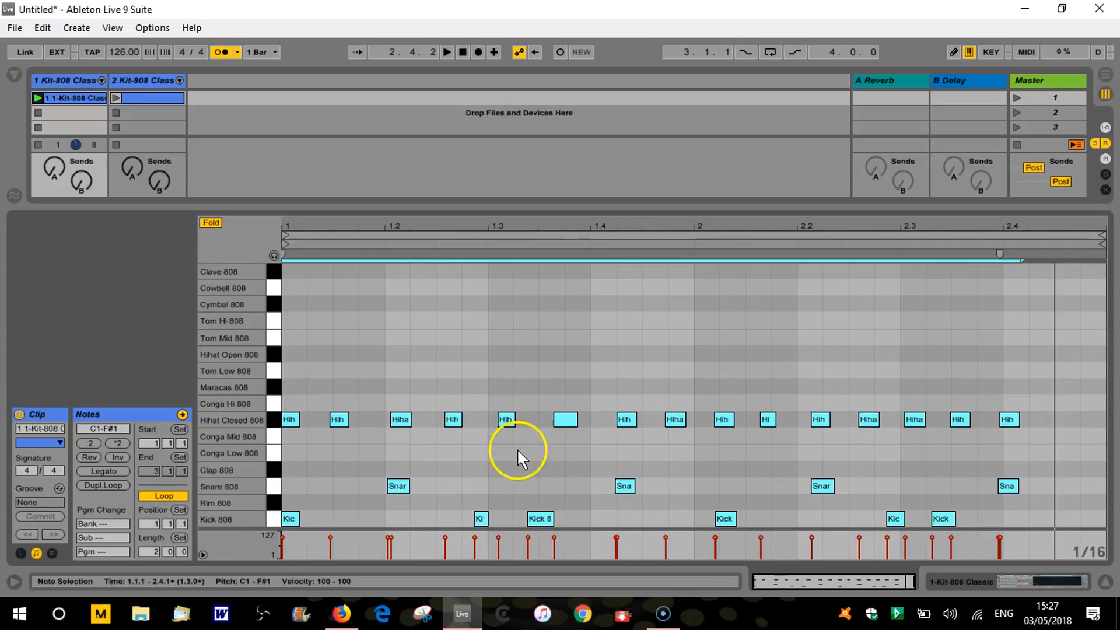
Select all notes in the drum clip, quantize them again, and clear the selection
{"action": "left_click", "coordinate": [610, 438]}
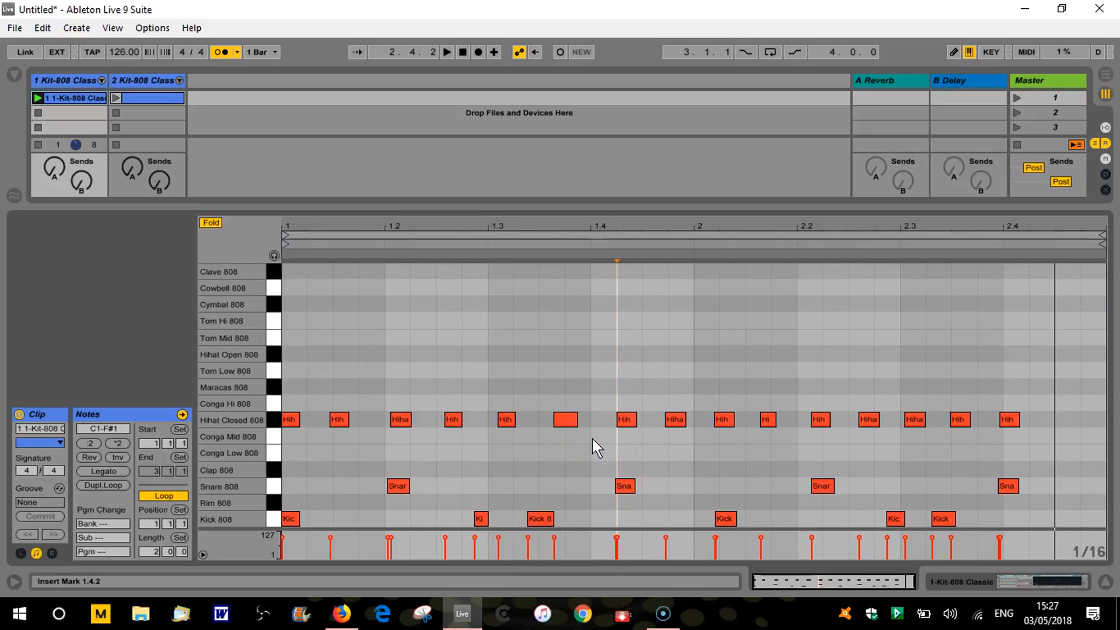
{"action": "key", "text": "ctrl+a"}
{"action": "key", "text": "ctrl+u"}
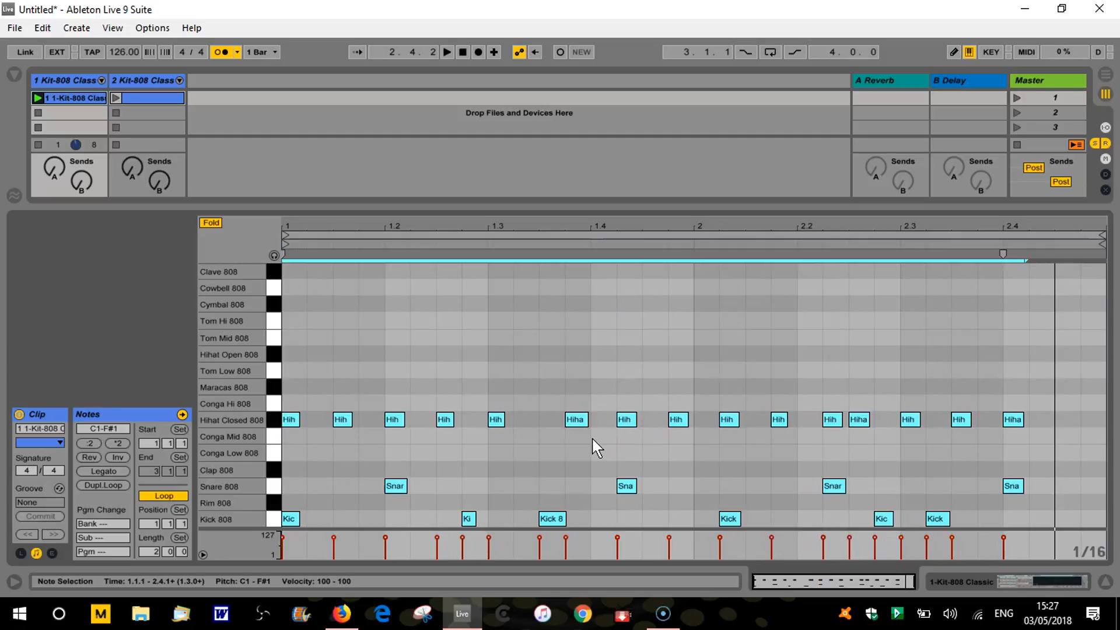
{"action": "left_click", "coordinate": [586, 439]}
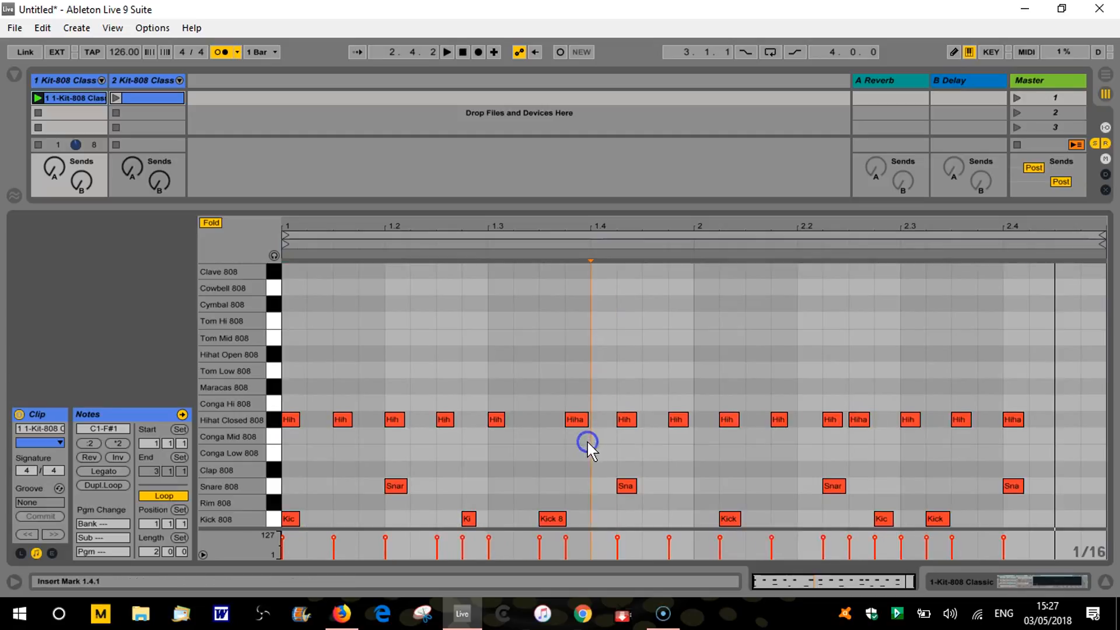
Move the five closed hi-hats from late beat 1.3 into beat 2.1 one sixteenth earlier, so they start at 1.3.3
{"action": "left_click", "coordinate": [555, 379]}
{"action": "left_click_drag", "start_coordinate": [555, 379], "coordinate": [784, 440]}
{"action": "left_click_drag", "start_coordinate": [576, 420], "coordinate": [553, 424]}
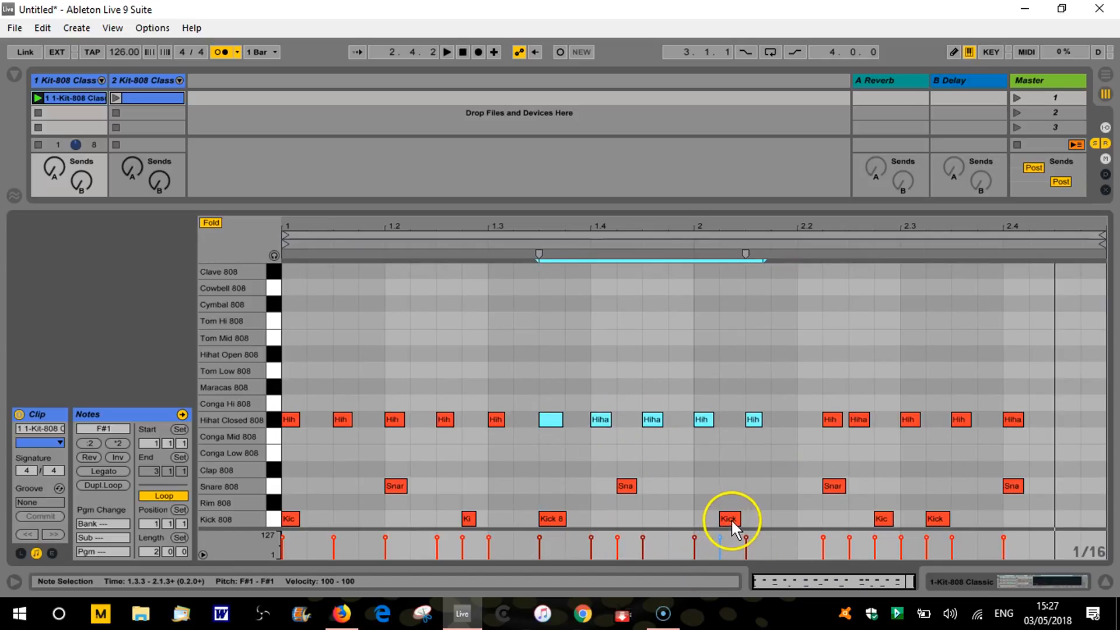
Move the first kick of bar 2 to 2.1.1, and the misplaced snare and closed hi-hat in beat 2.2 to 2.2.1
{"action": "left_click_drag", "start_coordinate": [730, 518], "coordinate": [706, 519]}
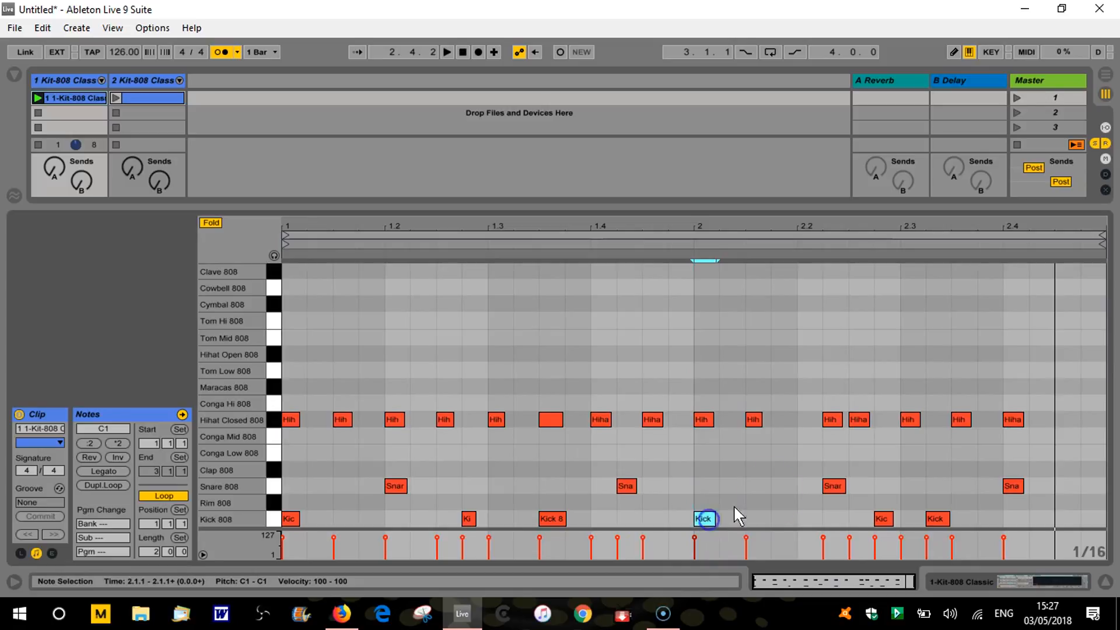
{"action": "left_click_drag", "start_coordinate": [835, 478], "coordinate": [812, 481]}
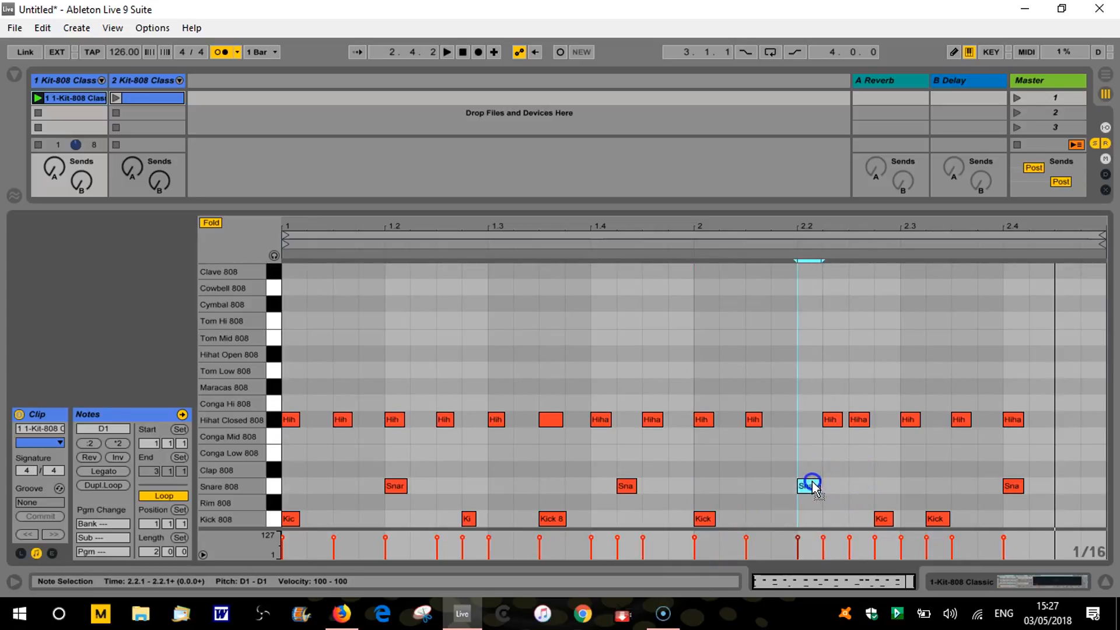
{"action": "left_click", "coordinate": [832, 420]}
{"action": "left_click_drag", "start_coordinate": [832, 420], "coordinate": [809, 419]}
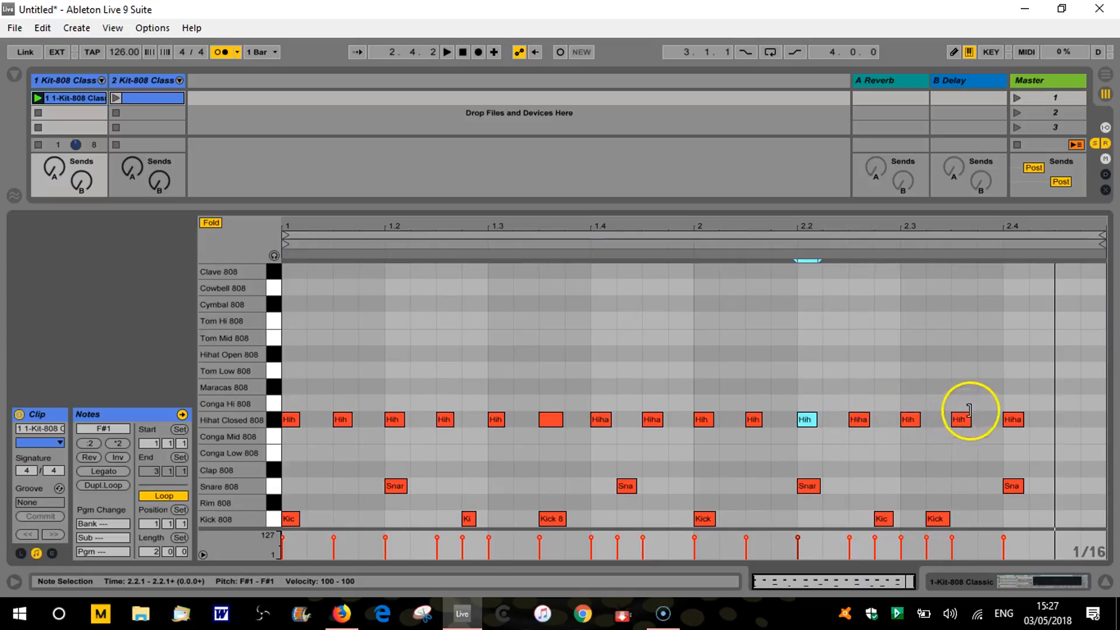
While the clip plays, move the second snare to 1.4.1 and add a closed hi-hat note at 2.4.3
{"action": "key", "text": "space"}
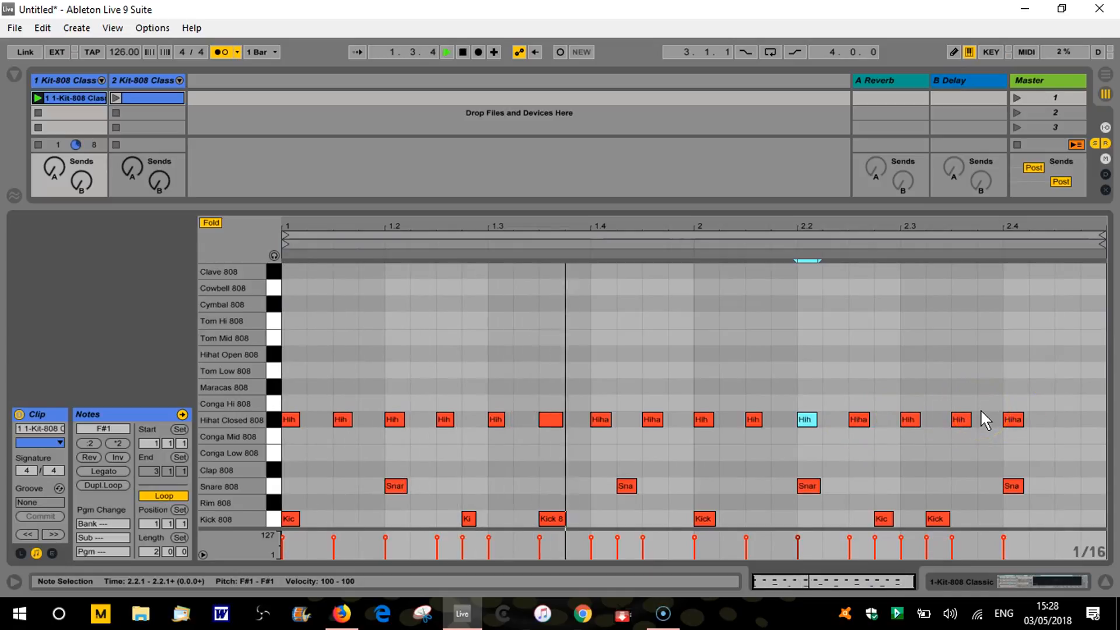
{"action": "left_click_drag", "start_coordinate": [627, 484], "coordinate": [602, 488]}
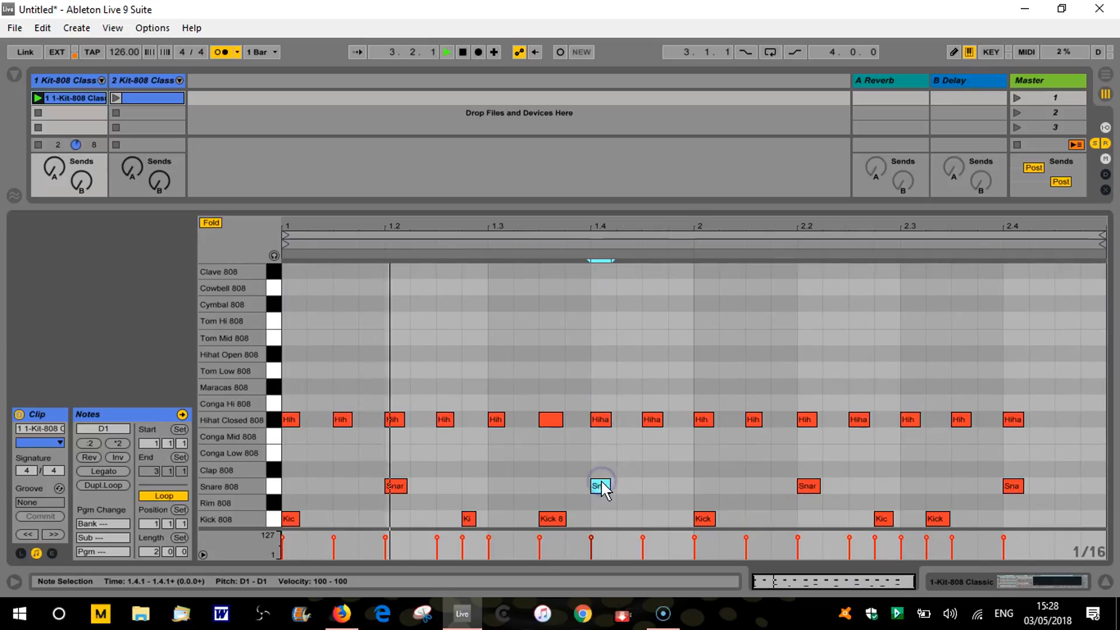
{"action": "double_click", "coordinate": [1059, 419]}
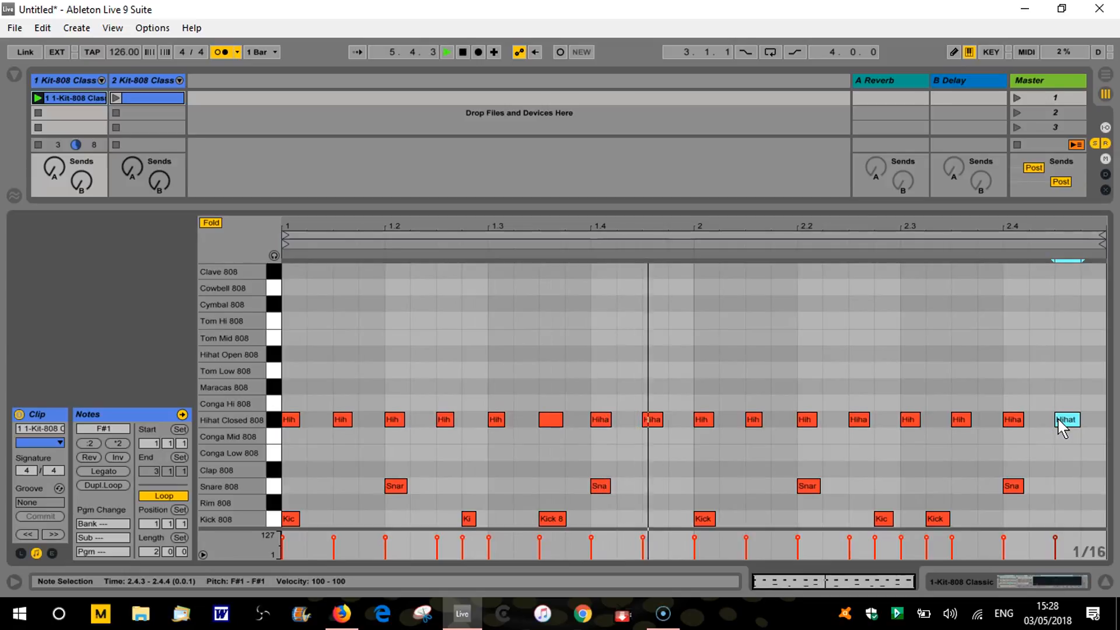
Shift the closed hi-hats at 1.2, 2.1.3 and 2.3, the snares at 1.4 and 2.2, and the kick at 2.3.2 slightly late, and start playback
{"action": "double_click", "coordinate": [396, 418]}
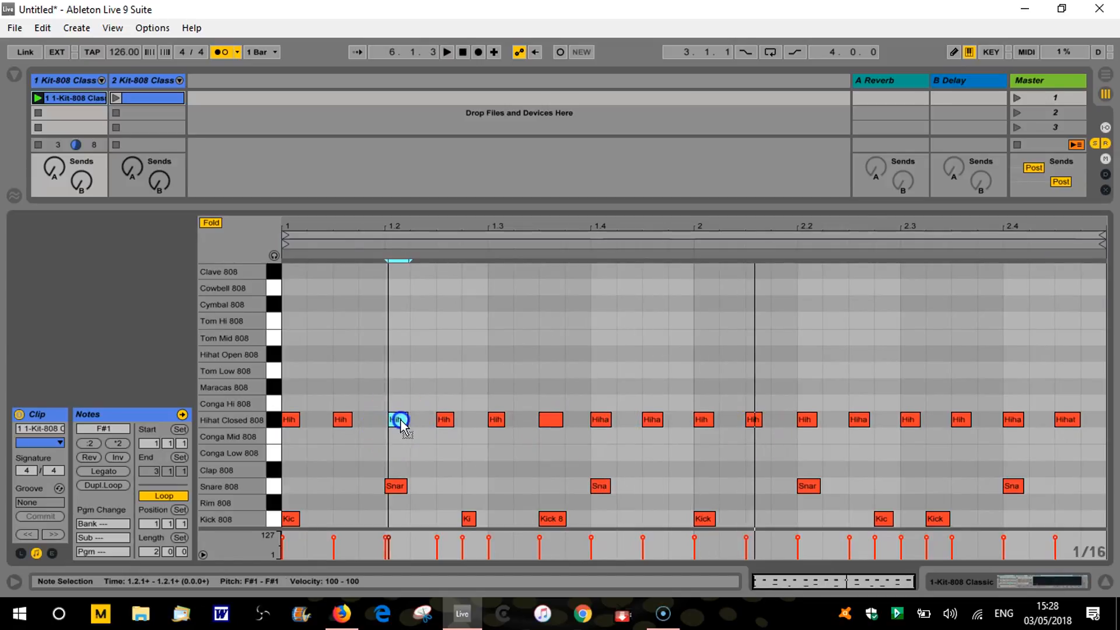
{"action": "double_click", "coordinate": [598, 492]}
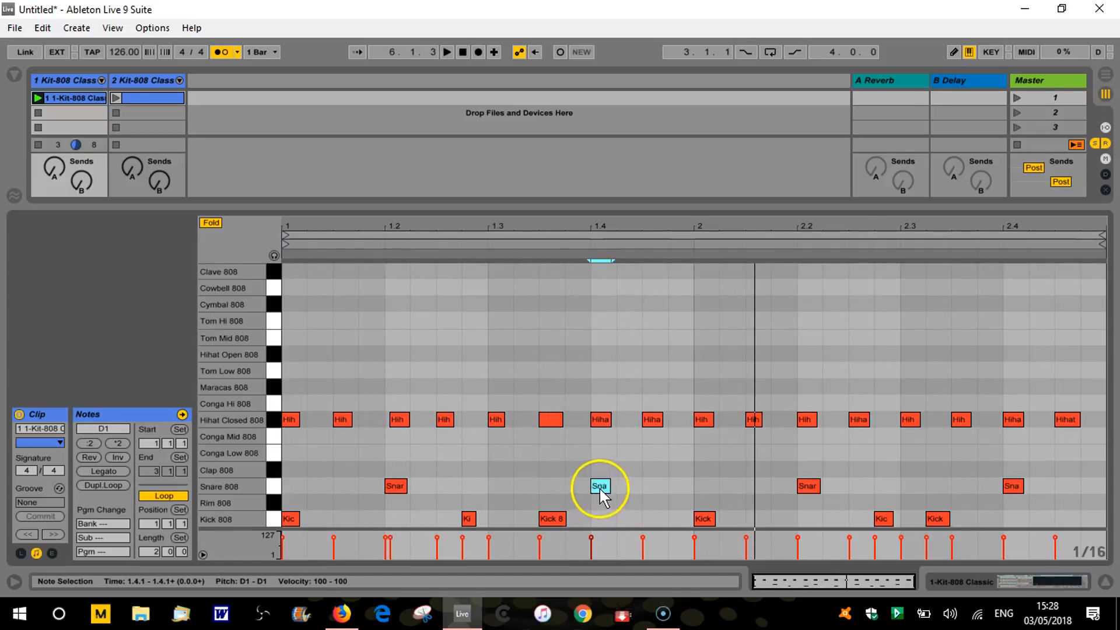
{"action": "double_click", "coordinate": [757, 418]}
{"action": "double_click", "coordinate": [910, 426]}
{"action": "double_click", "coordinate": [814, 484]}
{"action": "double_click", "coordinate": [928, 518]}
{"action": "key", "text": "space"}
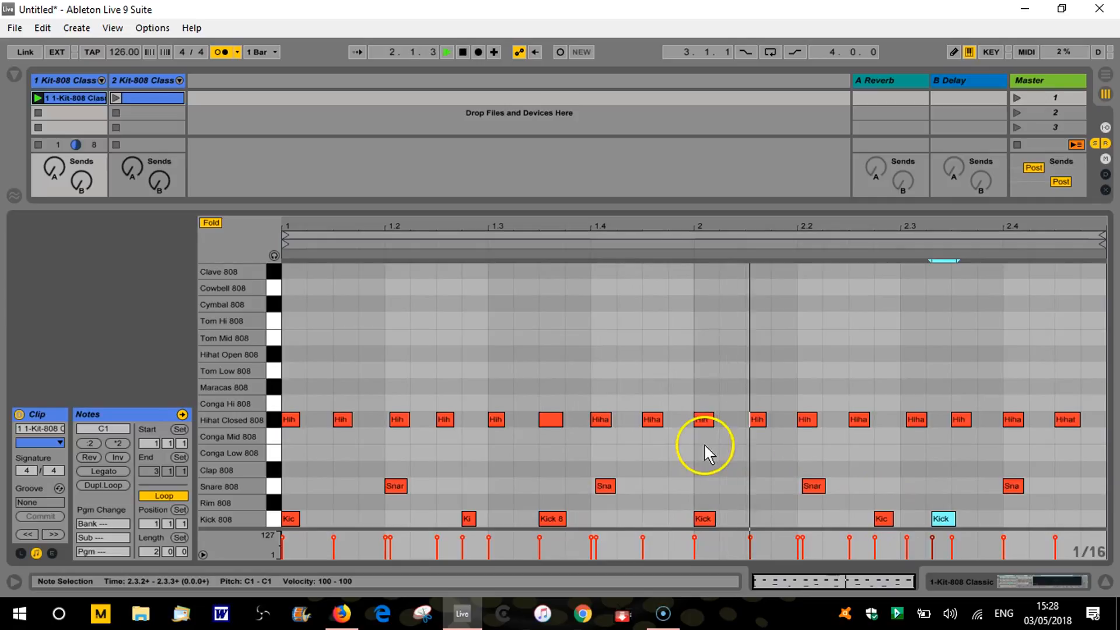
While the clip plays, shift the snare at 1.4 and the kick at 2.1 slightly later, and clear the selection
{"action": "left_click_drag", "start_coordinate": [605, 485], "coordinate": [608, 486]}
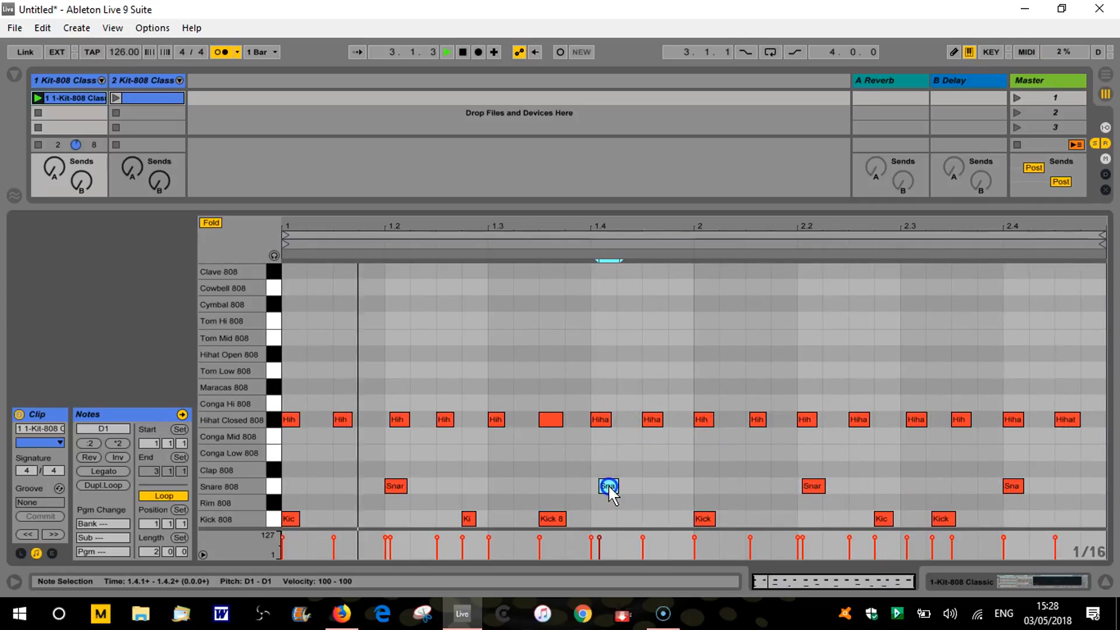
{"action": "left_click", "coordinate": [707, 519]}
{"action": "left_click_drag", "start_coordinate": [708, 519], "coordinate": [708, 518]}
{"action": "left_click", "coordinate": [711, 484]}
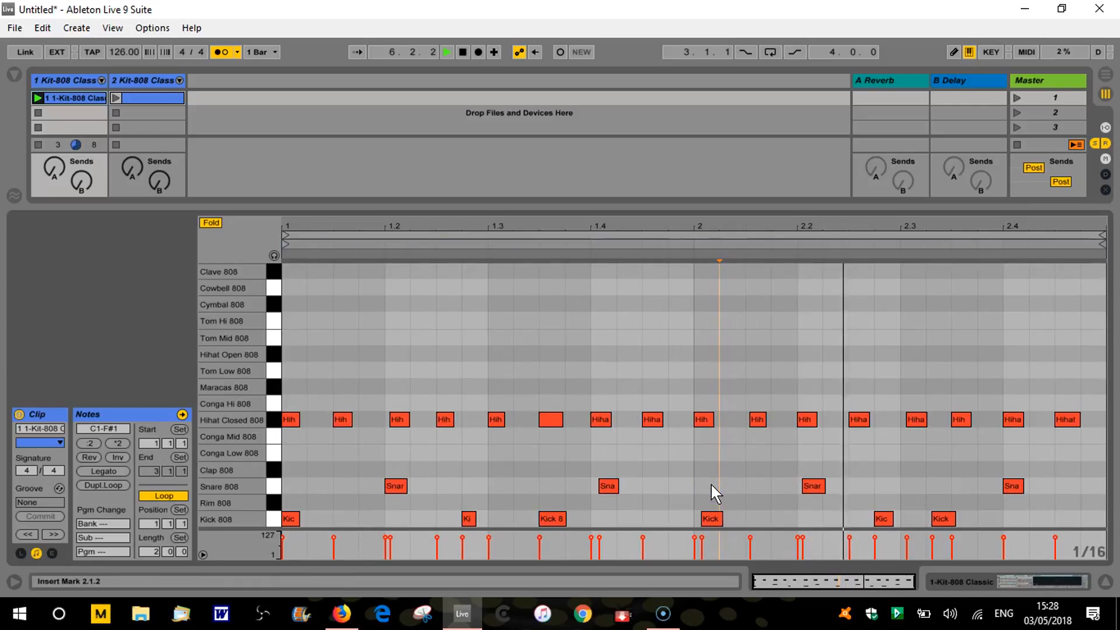
Select all notes, quantize them fully, stop playback, and undo the quantization
{"action": "key", "text": "ctrl+a"}
{"action": "key", "text": "ctrl+u"}
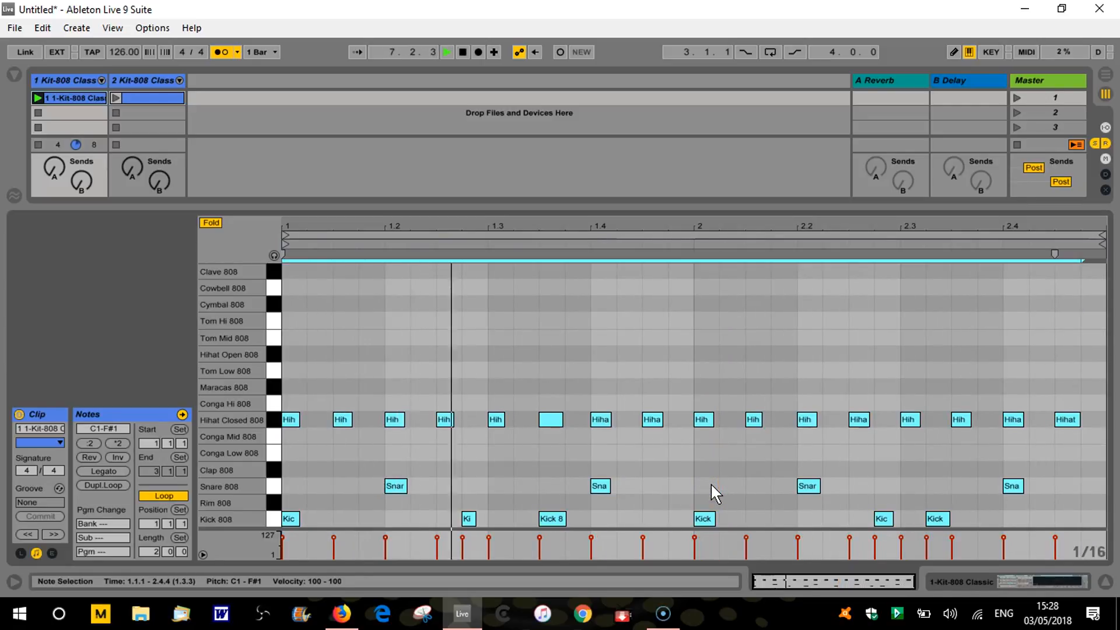
{"action": "key", "text": "space"}
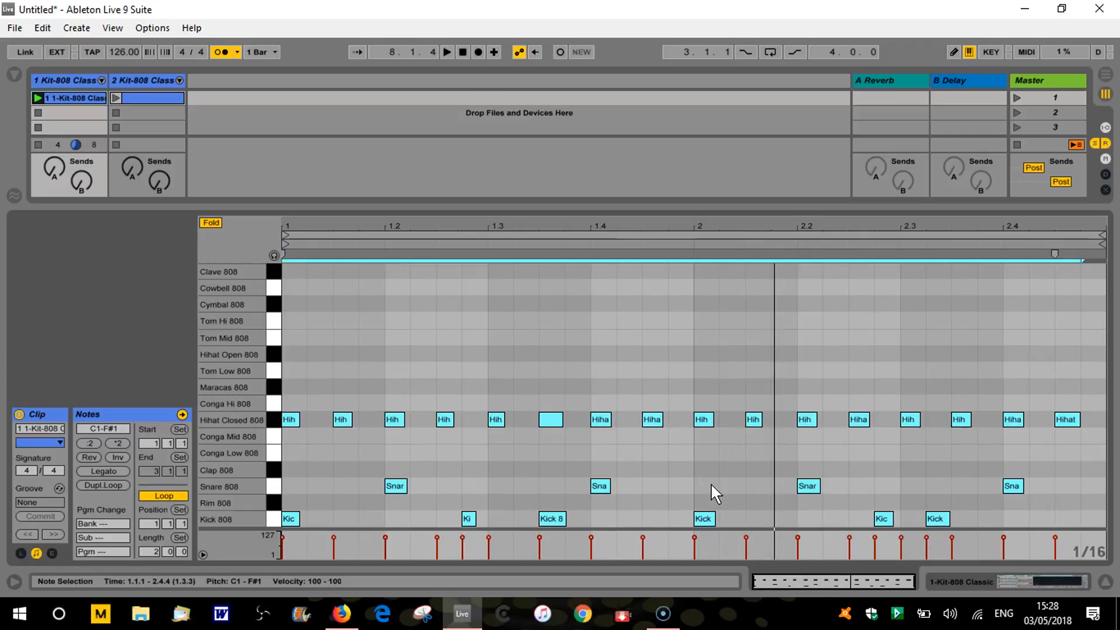
{"action": "key", "text": "ctrl+z"}
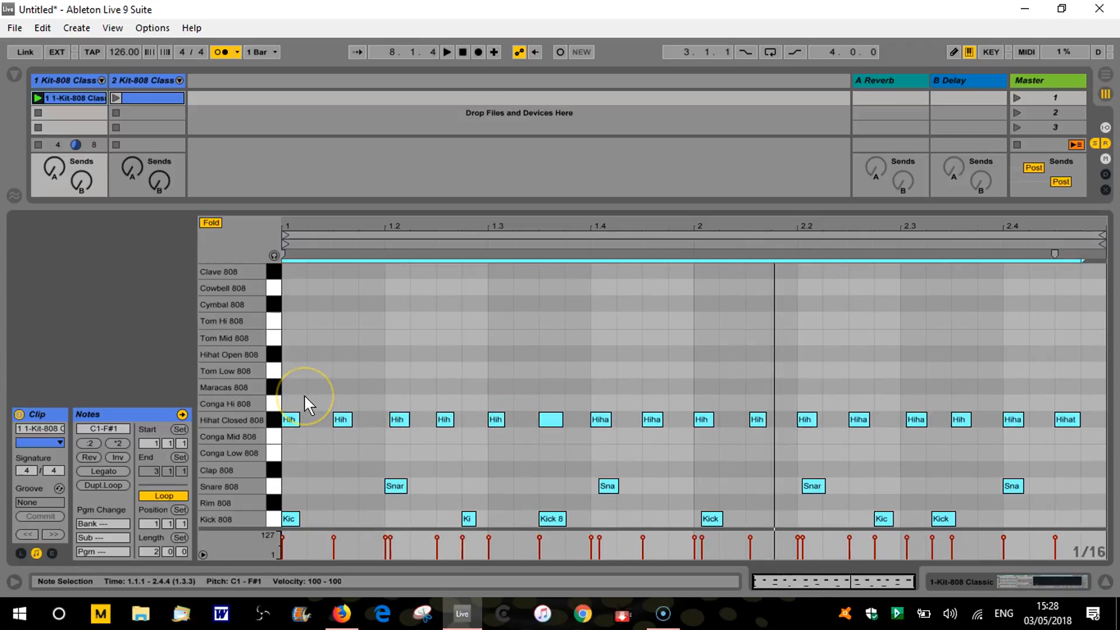
Quantize the starts of all selected notes to 1/16 with an amount of 68%, and clear the selection
{"action": "key", "text": "ctrl+shift+u"}
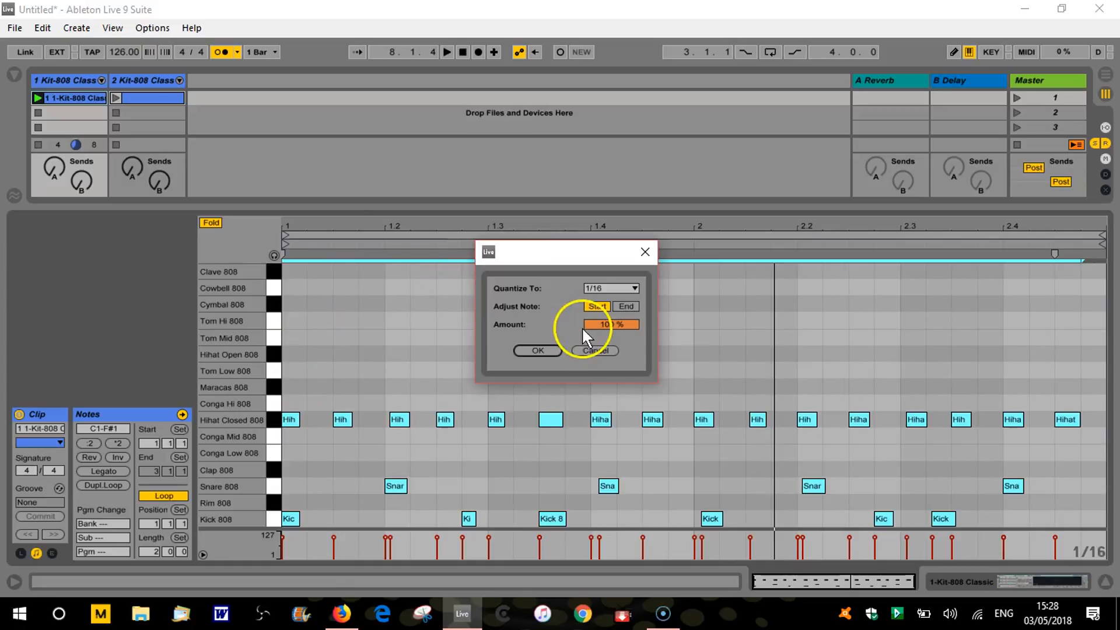
{"action": "left_click_drag", "start_coordinate": [618, 327], "coordinate": [612, 323]}
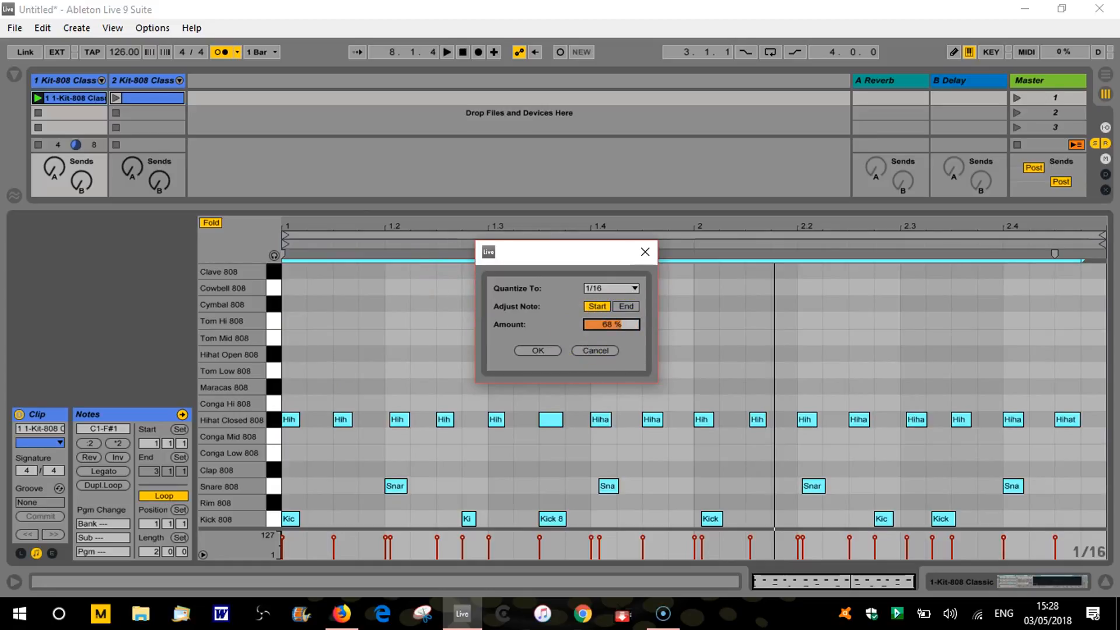
{"action": "left_click", "coordinate": [539, 350]}
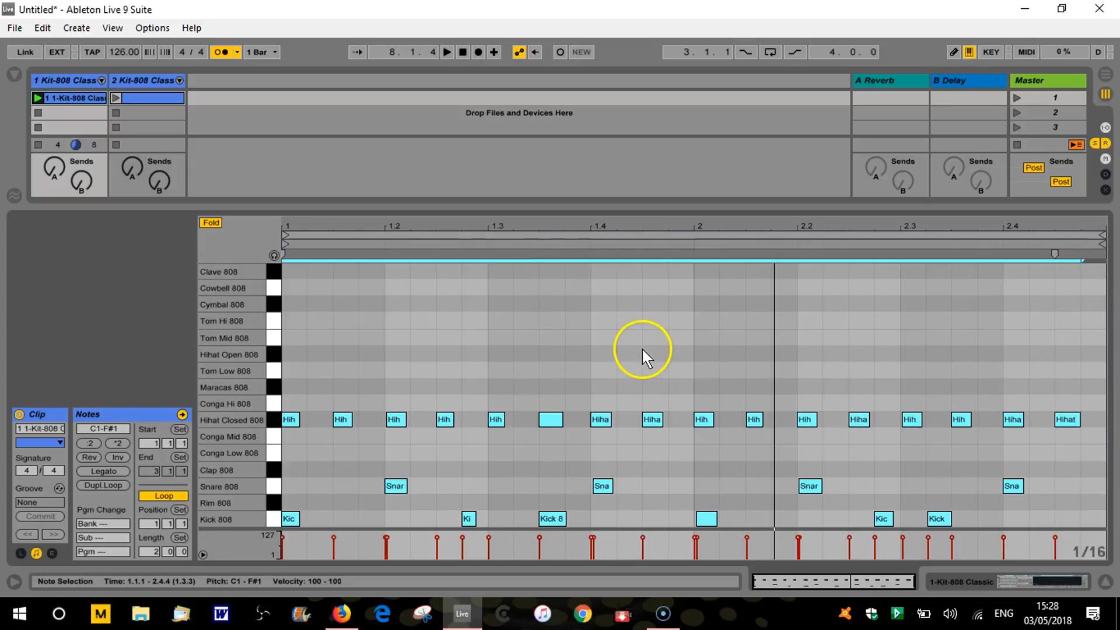
{"action": "left_click", "coordinate": [675, 379]}
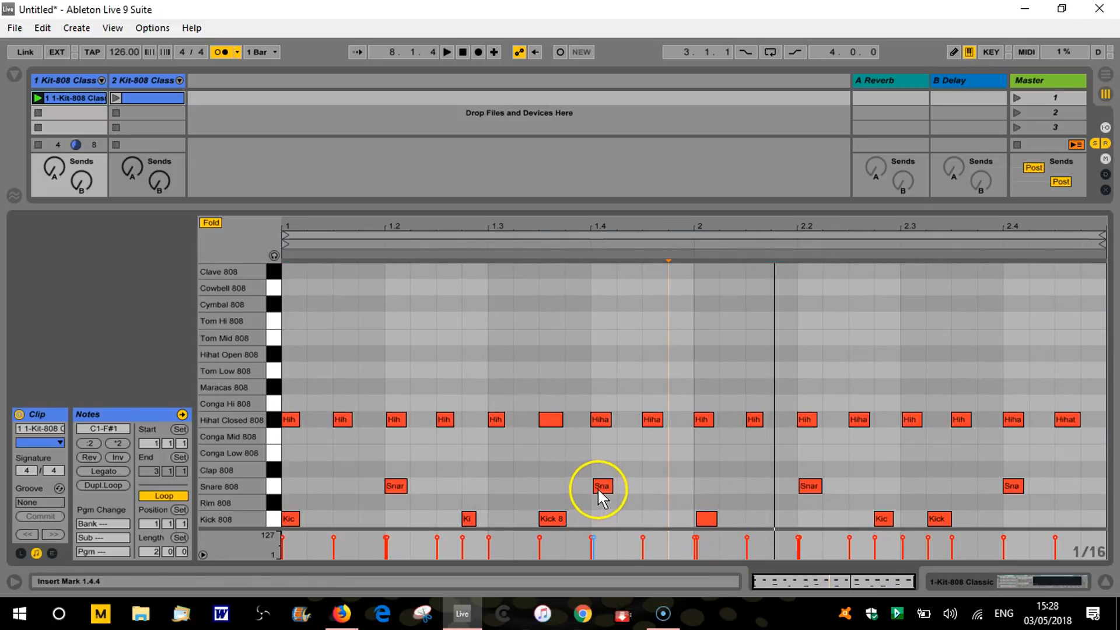
Inspect the snare at 1.4 up close and shift the closed hi-hat at 1.4 slightly late to line up with it
{"action": "left_click_drag", "start_coordinate": [602, 229], "coordinate": [604, 225]}
{"action": "left_click_drag", "start_coordinate": [590, 490], "coordinate": [590, 489]}
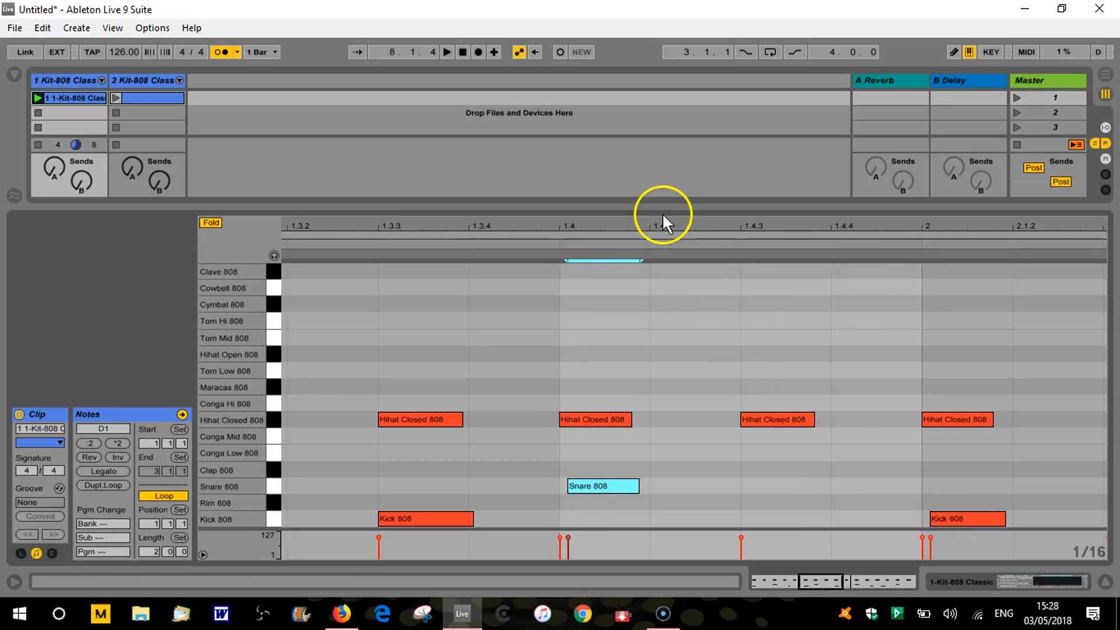
{"action": "left_click_drag", "start_coordinate": [661, 226], "coordinate": [622, 227]}
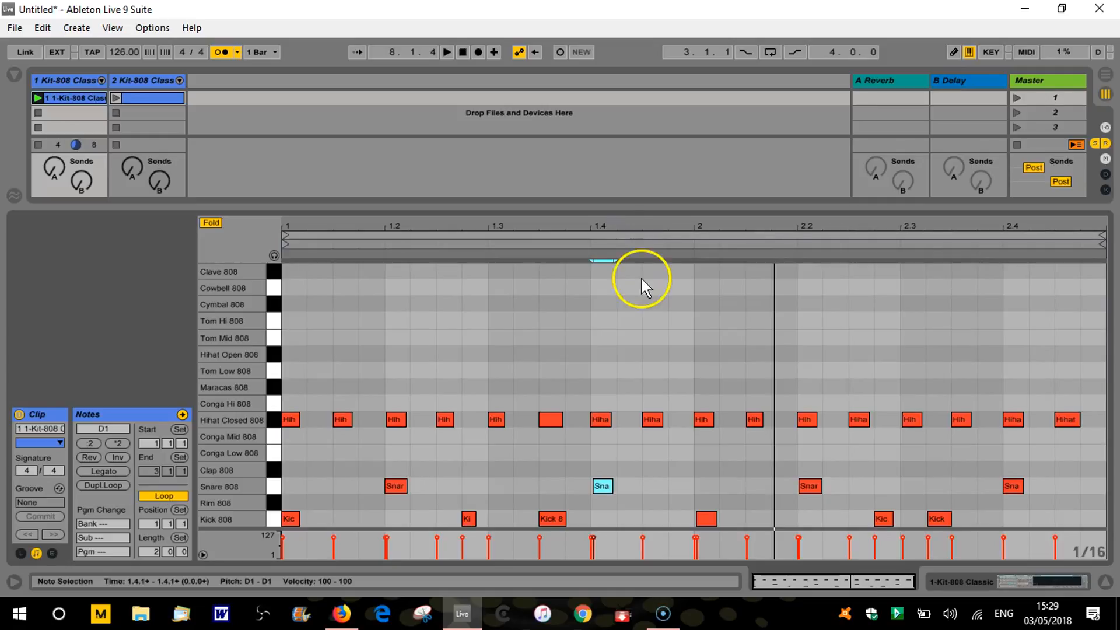
{"action": "left_click", "coordinate": [601, 420]}
{"action": "left_click_drag", "start_coordinate": [600, 420], "coordinate": [611, 422]}
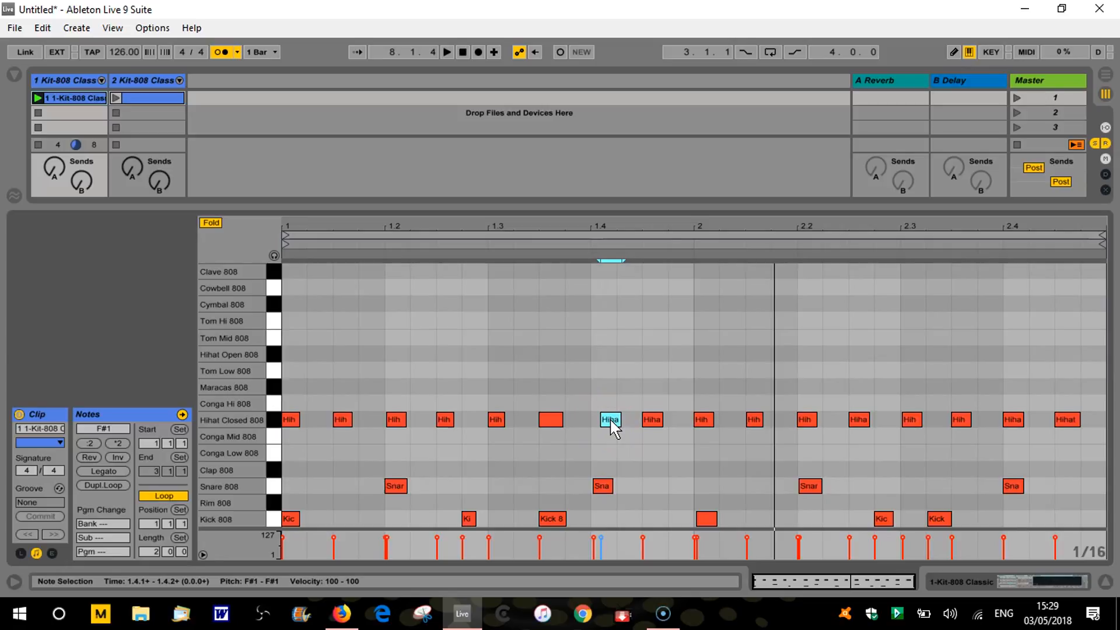
{"action": "key", "text": "ctrl+z"}
{"action": "left_click", "coordinate": [508, 408]}
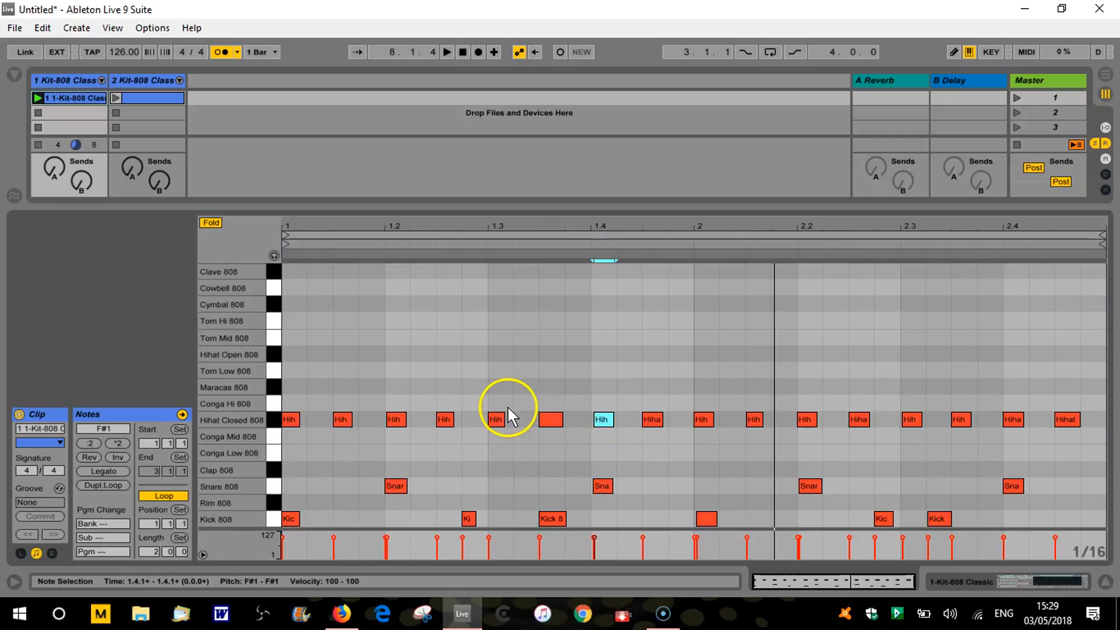
Add the closed hi-hats at 1.2, 2.2.1 and 2.2.3 and the snare at 1.4 to the note selection
{"action": "left_click", "coordinate": [397, 419], "text": "shift"}
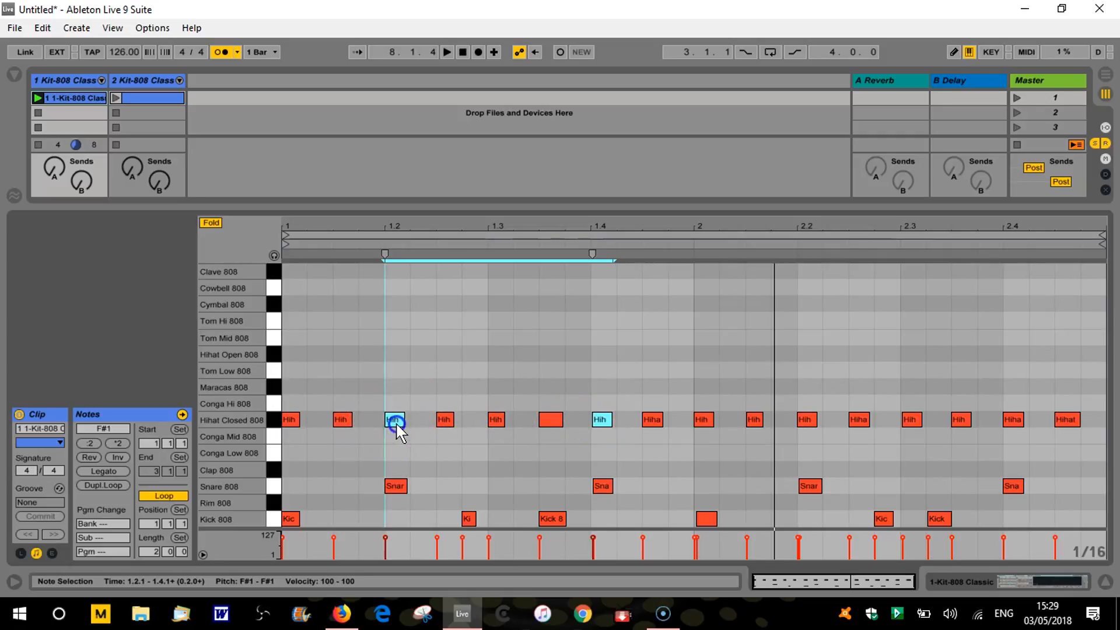
{"action": "left_click", "coordinate": [600, 485], "text": "shift"}
{"action": "left_click", "coordinate": [803, 419], "text": "shift"}
{"action": "left_click", "coordinate": [858, 419], "text": "shift"}
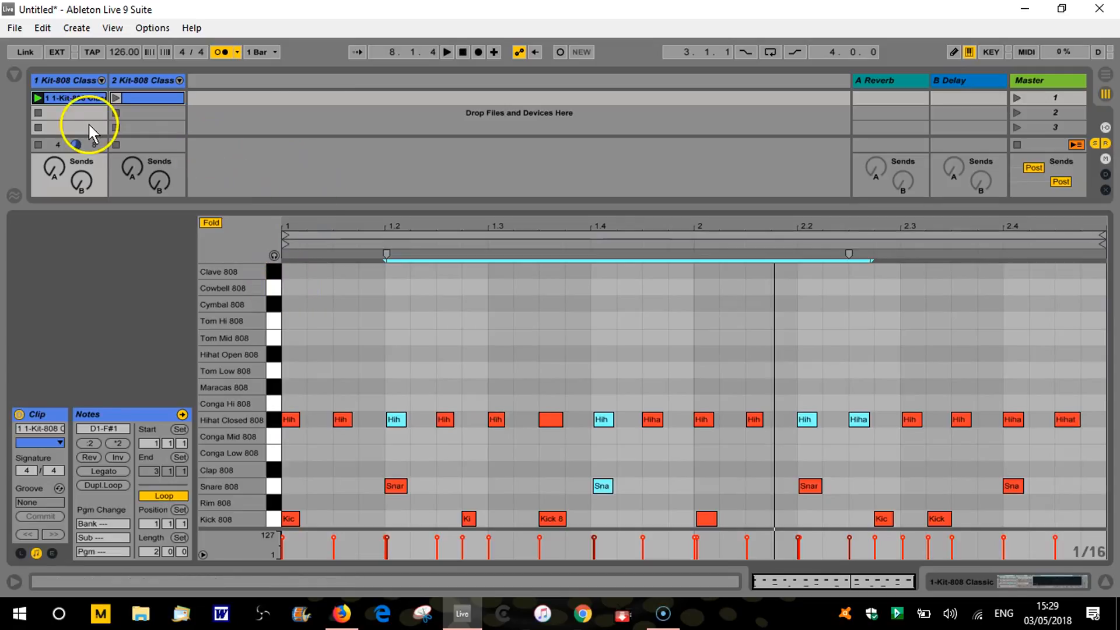
Stop the first track's clip, play the second track's clip, turn off the metronome, and stop playback
{"action": "left_click", "coordinate": [37, 112]}
{"action": "left_click", "coordinate": [148, 93]}
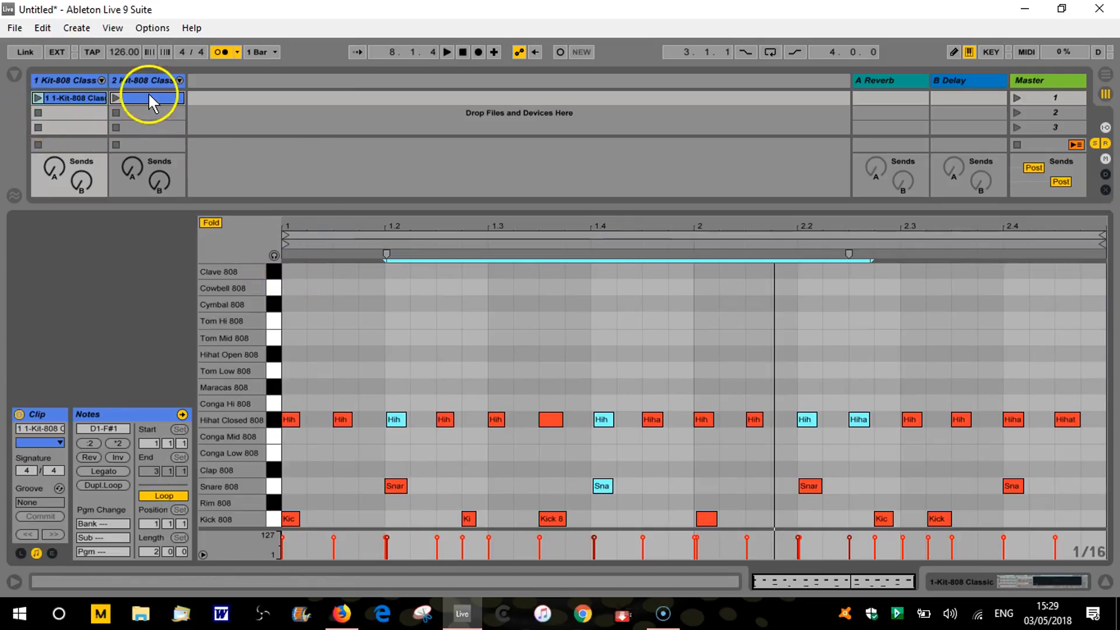
{"action": "left_click", "coordinate": [115, 98]}
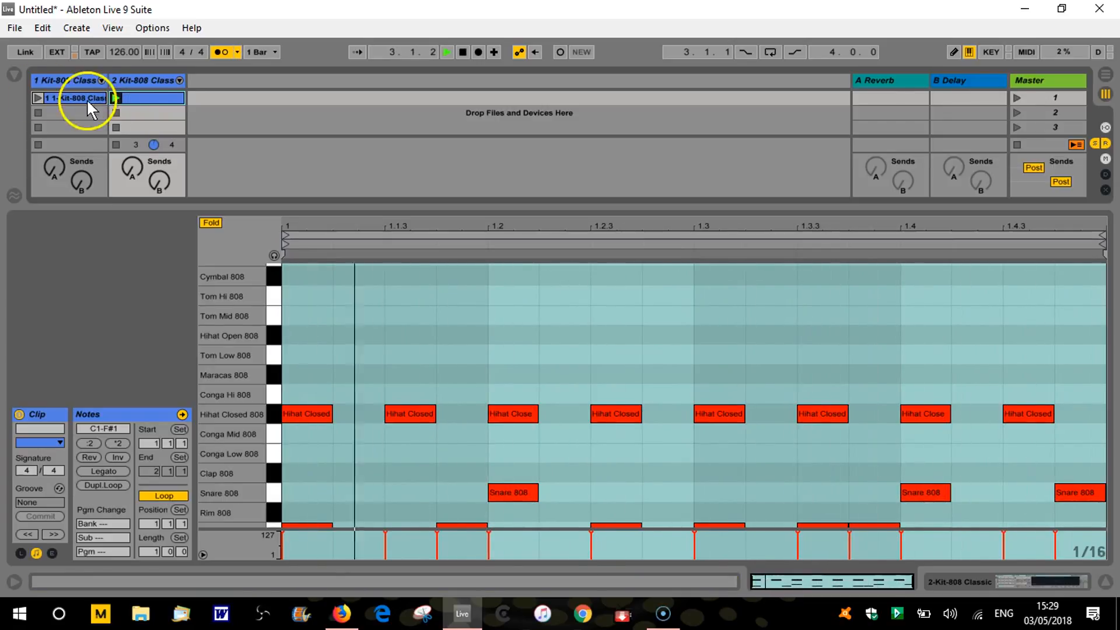
{"action": "left_click", "coordinate": [219, 52]}
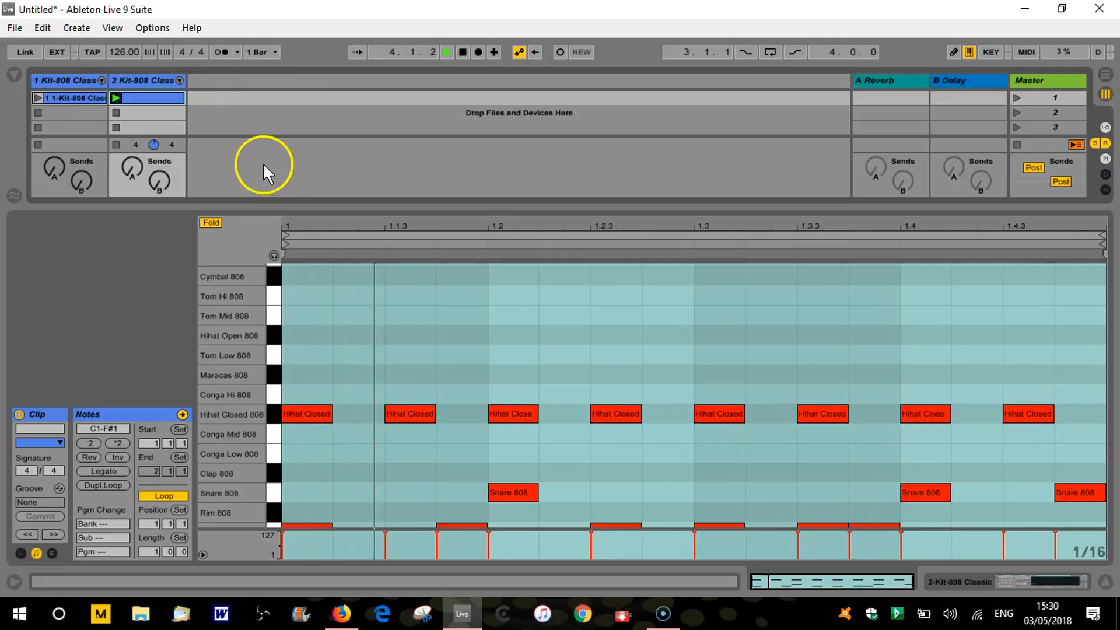
{"action": "left_click", "coordinate": [463, 52]}
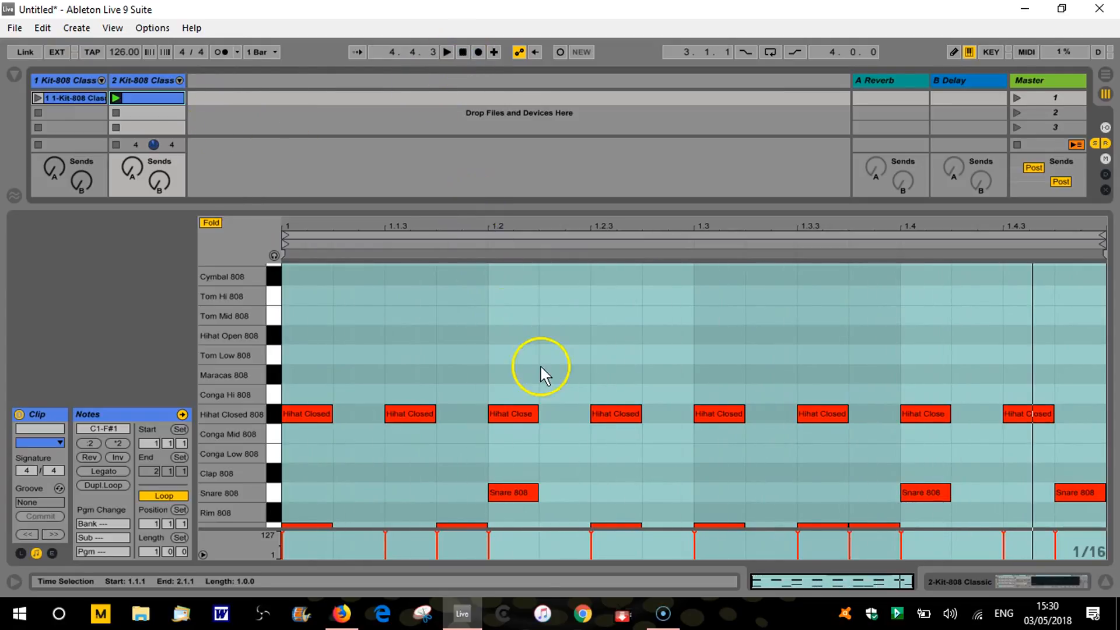
Clear the time selection in the second clip, select the snare at 1.2, and turn the fixed grid off
{"action": "left_click_drag", "start_coordinate": [244, 401], "coordinate": [242, 387]}
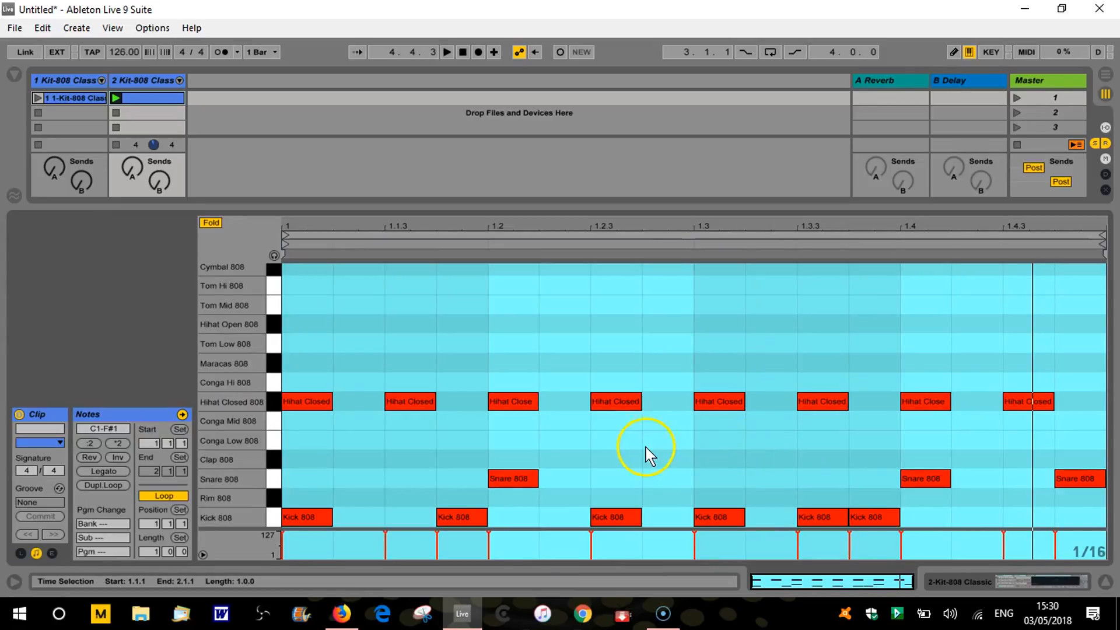
{"action": "left_click", "coordinate": [674, 439]}
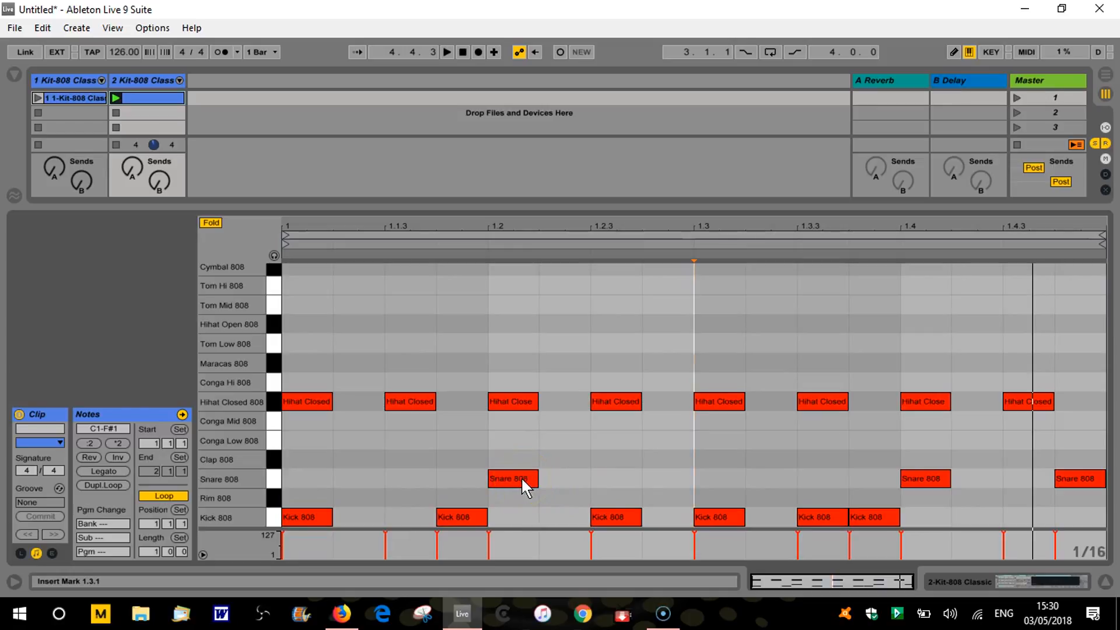
{"action": "mouse_move", "coordinate": [520, 477]}
{"action": "left_mouse_down"}
{"action": "mouse_move", "coordinate": [502, 477]}
{"action": "mouse_move", "coordinate": [513, 483]}
{"action": "left_mouse_up"}
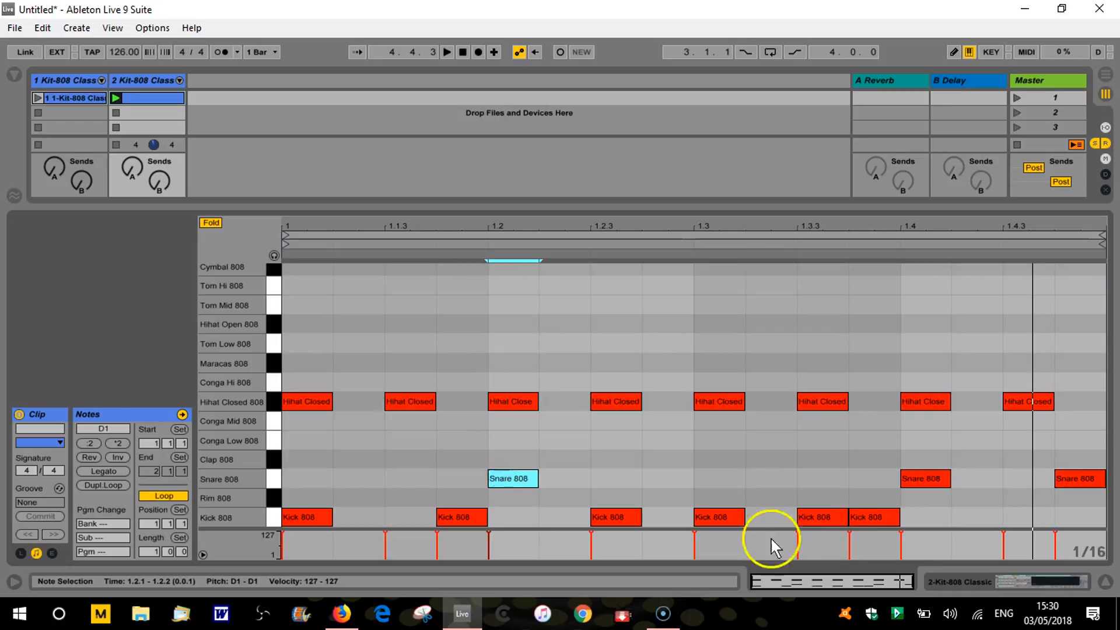
{"action": "right_click", "coordinate": [1083, 543]}
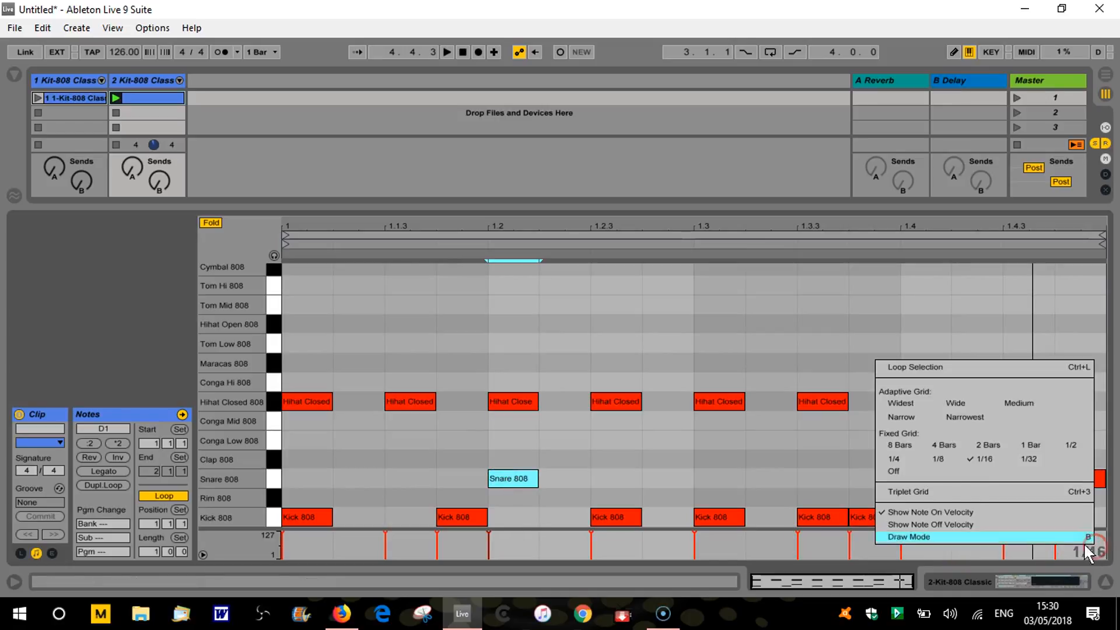
{"action": "left_click", "coordinate": [891, 470]}
Move the three snares at 1.2, 1.4 and 1.4.4 slightly ahead of the grid and listen to the result
{"action": "left_click_drag", "start_coordinate": [521, 473], "coordinate": [516, 478]}
{"action": "left_click_drag", "start_coordinate": [913, 468], "coordinate": [912, 474]}
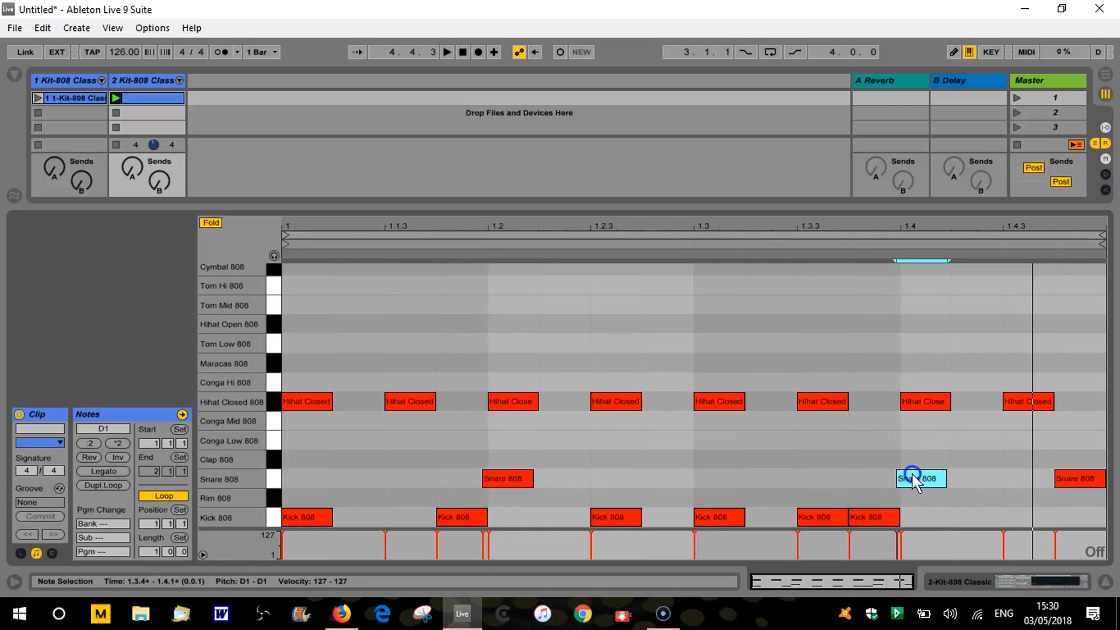
{"action": "left_click_drag", "start_coordinate": [1092, 482], "coordinate": [1088, 482]}
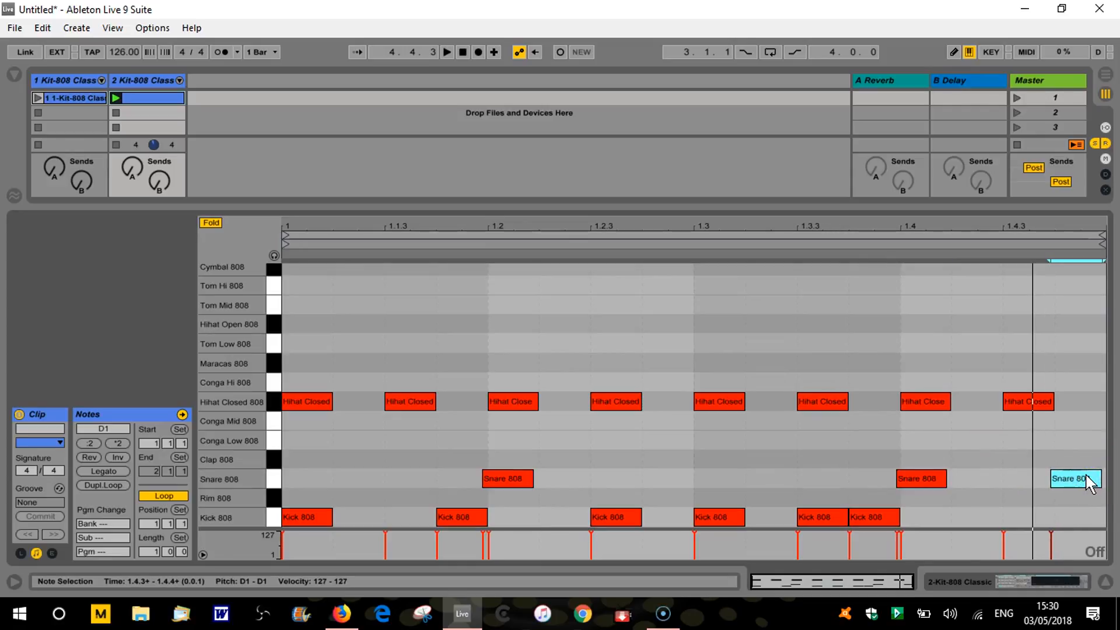
{"action": "key", "text": "space"}
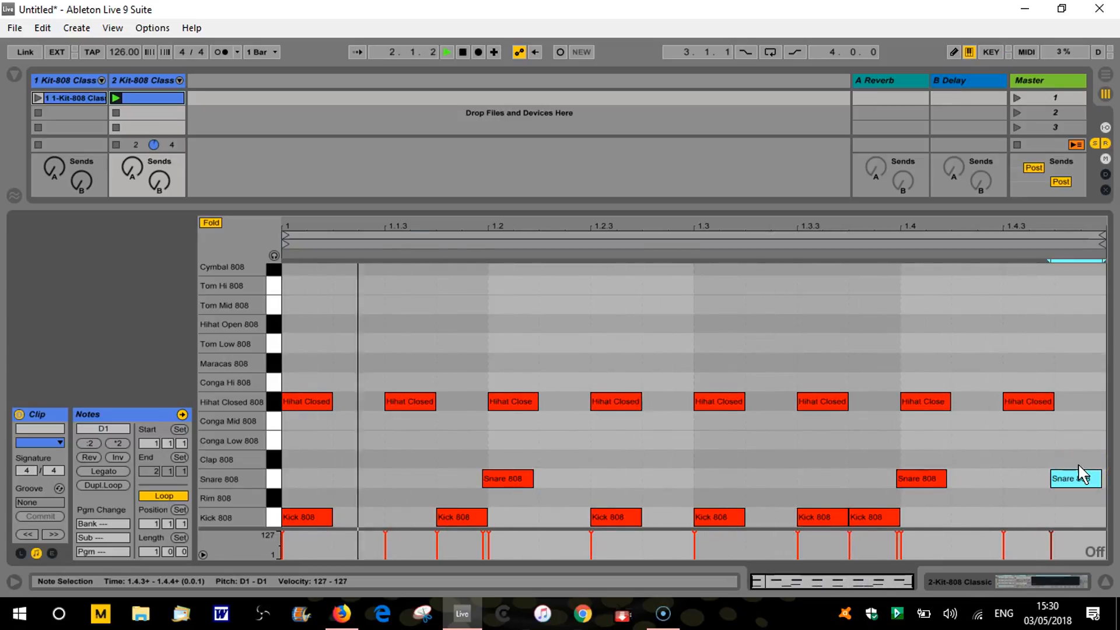
{"action": "key", "text": "space"}
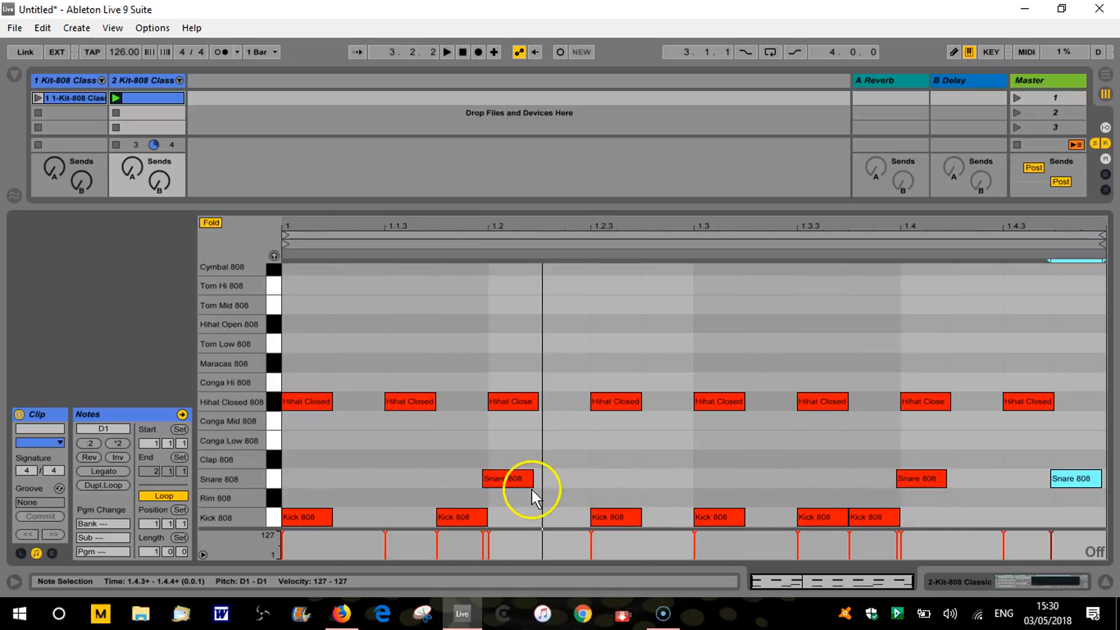
Move the three snares in the second clip slightly behind 1.2, 1.4 and 1.4.4 and listen to the result
{"action": "left_click_drag", "start_coordinate": [517, 477], "coordinate": [533, 487]}
{"action": "left_click_drag", "start_coordinate": [884, 473], "coordinate": [935, 476]}
{"action": "left_click_drag", "start_coordinate": [1067, 478], "coordinate": [1080, 479]}
{"action": "key", "text": "space"}
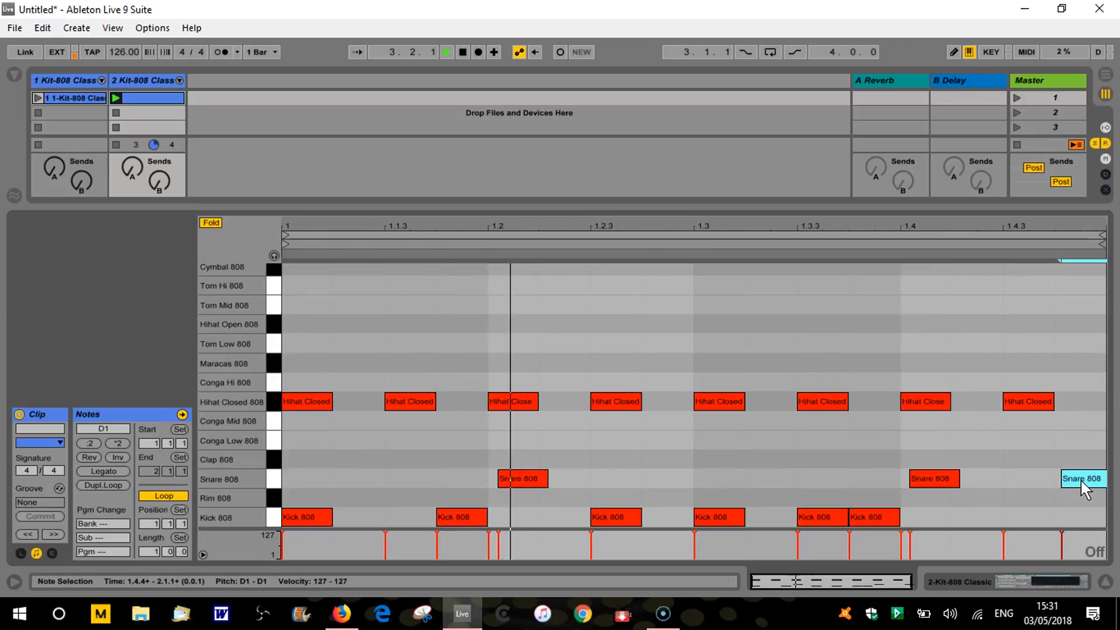
{"action": "key", "text": "space"}
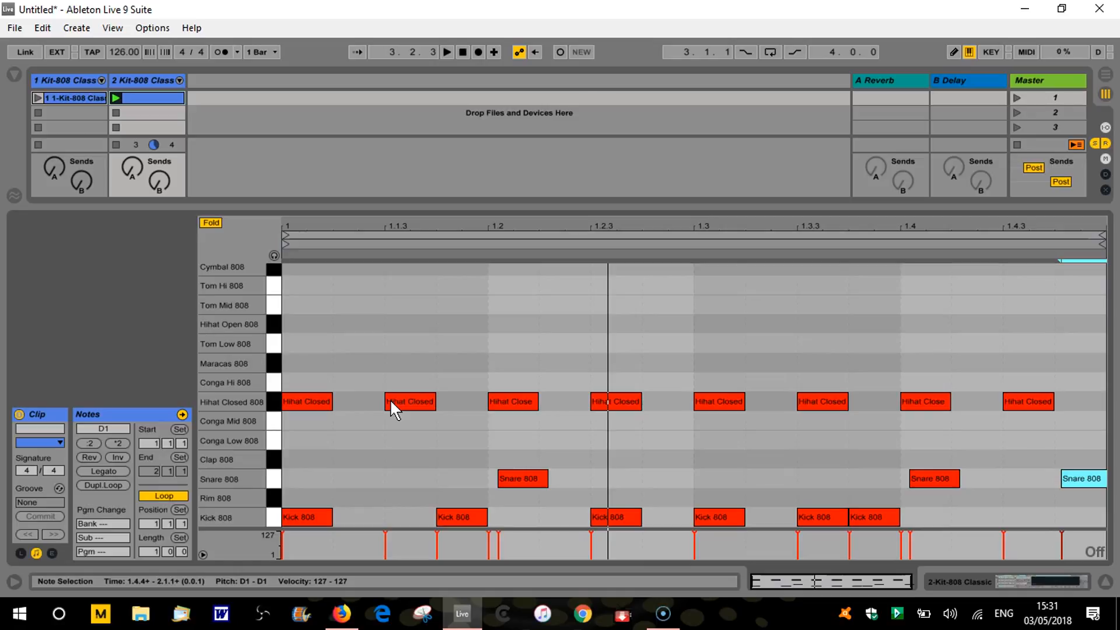
Shift the snare at 1.2 further behind the beat and nudge the kick at 1.1.4 slightly later
{"action": "left_click_drag", "start_coordinate": [520, 474], "coordinate": [502, 482]}
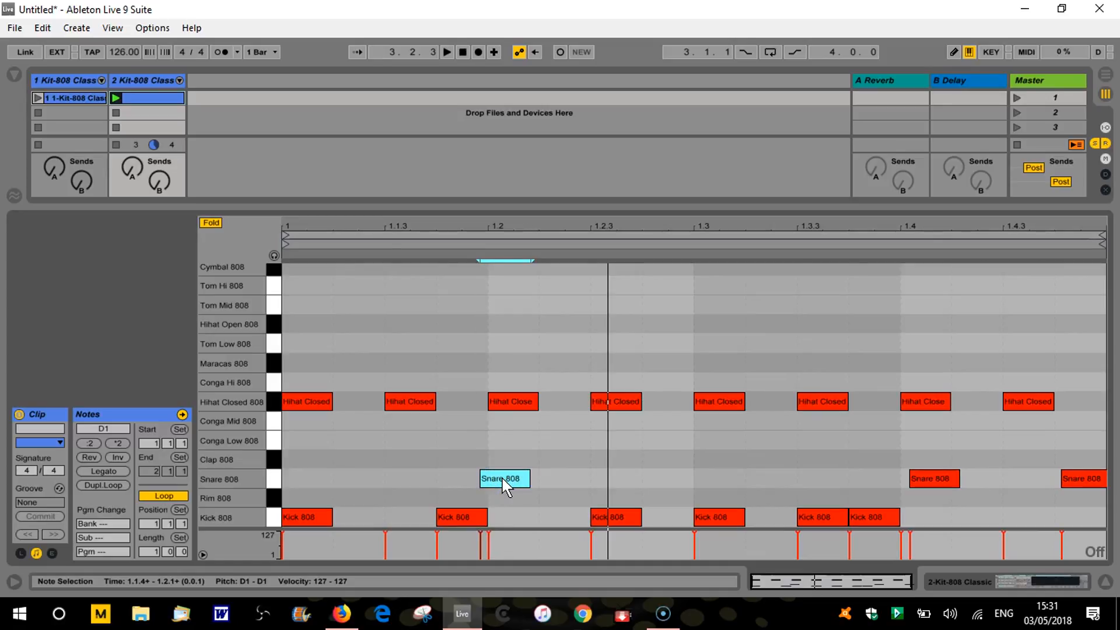
{"action": "left_click_drag", "start_coordinate": [502, 478], "coordinate": [527, 484]}
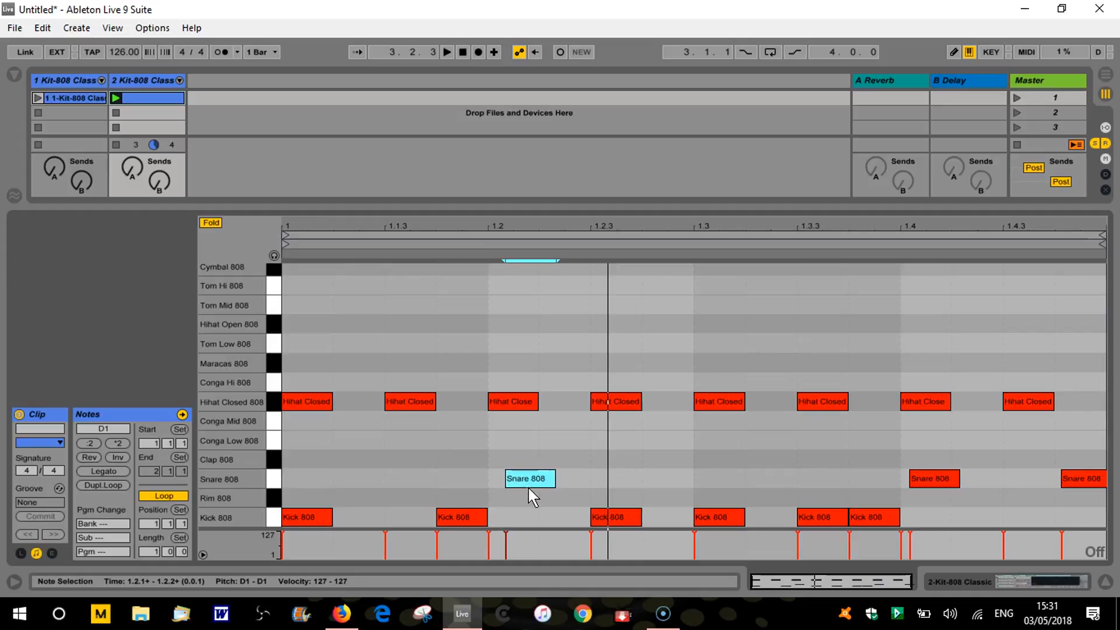
{"action": "left_click", "coordinate": [470, 517]}
{"action": "key", "text": "Right"}
{"action": "key", "text": "Right"}
{"action": "key", "text": "Right"}
{"action": "key", "text": "Right"}
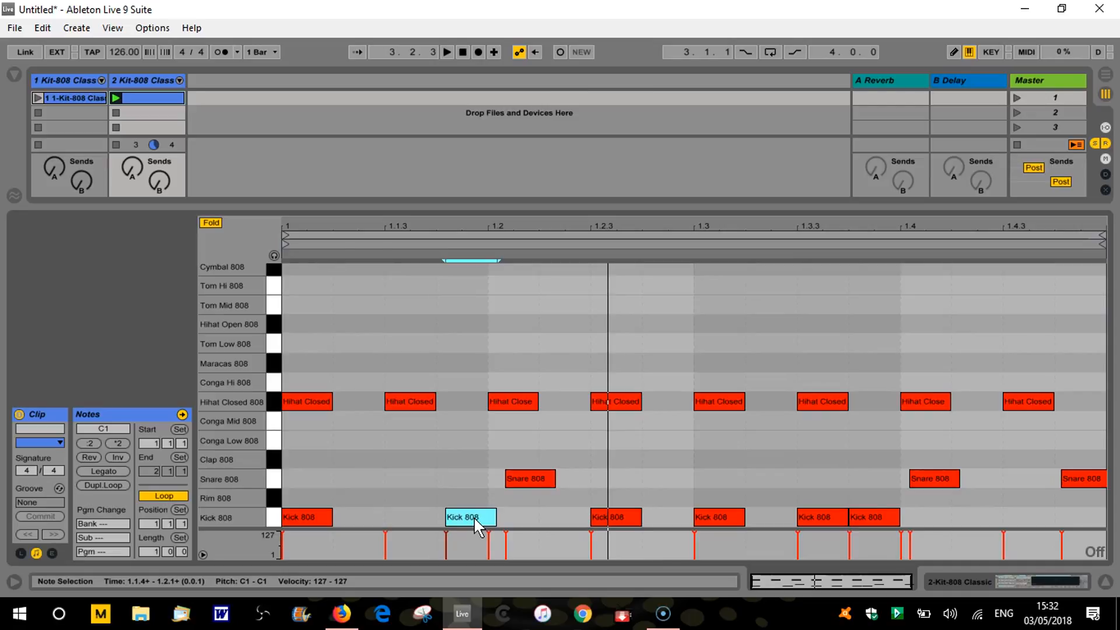
Shift the snare at 1.2 and the kick at 1.1.4 slightly earlier, and move the closed hi-hat at 1.2 just ahead of the beat
{"action": "left_click_drag", "start_coordinate": [532, 478], "coordinate": [525, 481]}
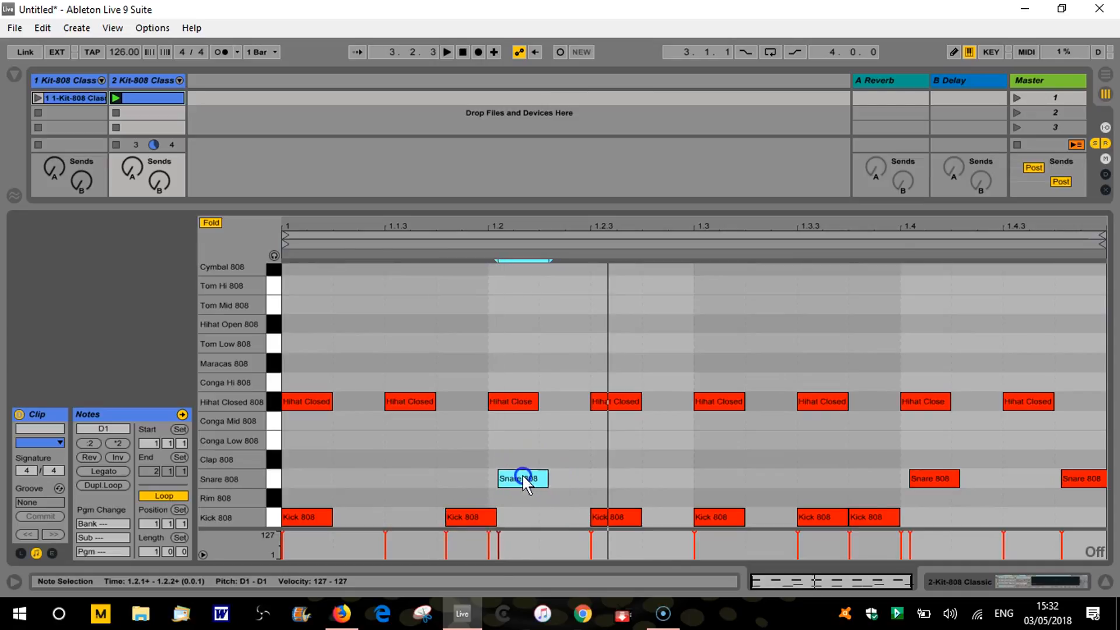
{"action": "left_click_drag", "start_coordinate": [474, 513], "coordinate": [469, 516]}
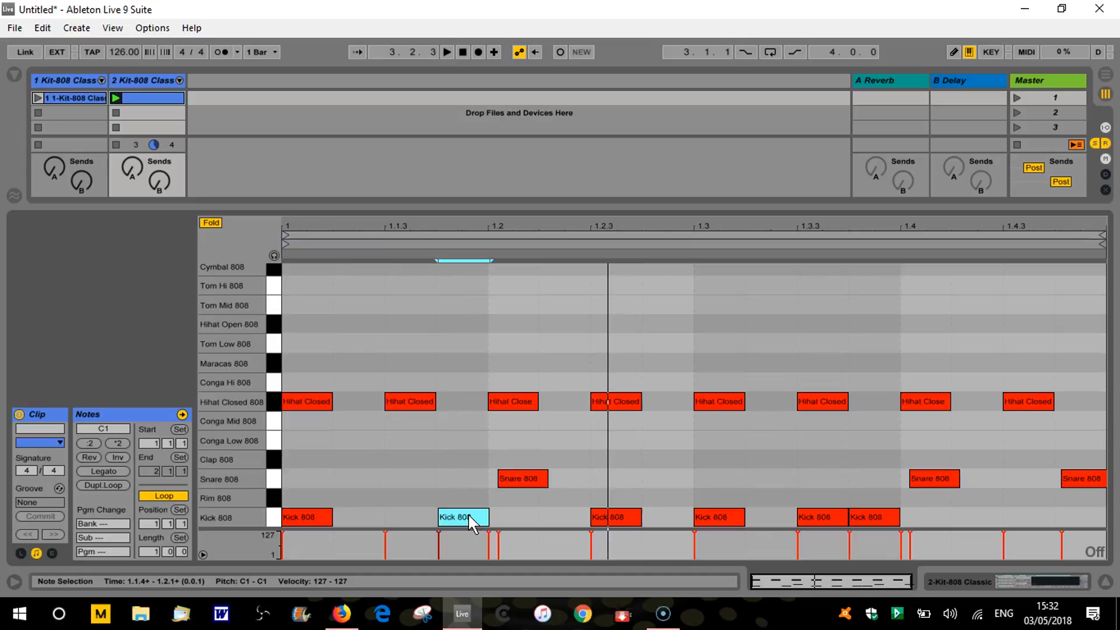
{"action": "left_click", "coordinate": [731, 524]}
{"action": "left_click", "coordinate": [991, 513]}
{"action": "left_click", "coordinate": [1067, 466]}
{"action": "mouse_move", "coordinate": [512, 401]}
{"action": "left_mouse_down"}
{"action": "mouse_move", "coordinate": [488, 401]}
{"action": "mouse_move", "coordinate": [507, 402]}
{"action": "left_mouse_up"}
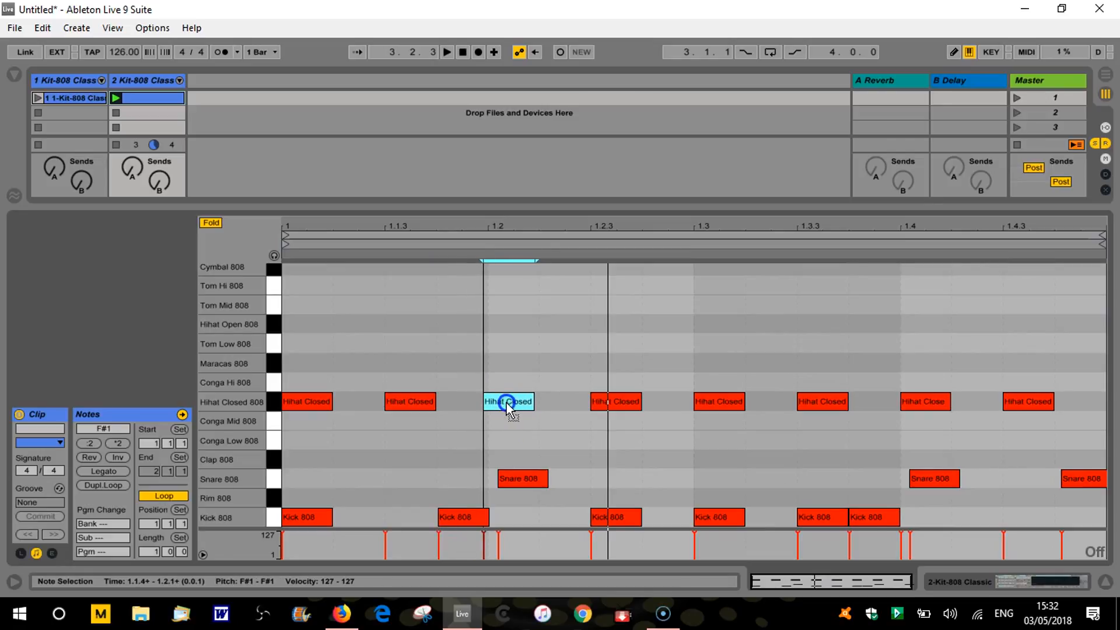
Try the 1/8 fixed grid and the Medium adaptive grid in the second clip
{"action": "right_click", "coordinate": [1082, 553]}
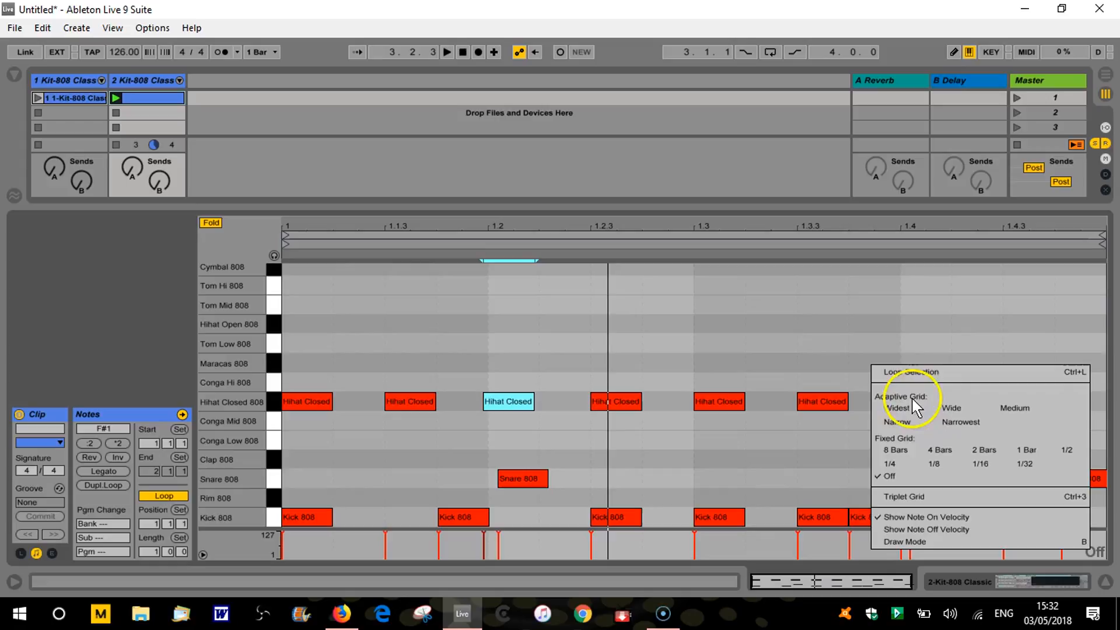
{"action": "left_click", "coordinate": [933, 463]}
{"action": "right_click", "coordinate": [1093, 551]}
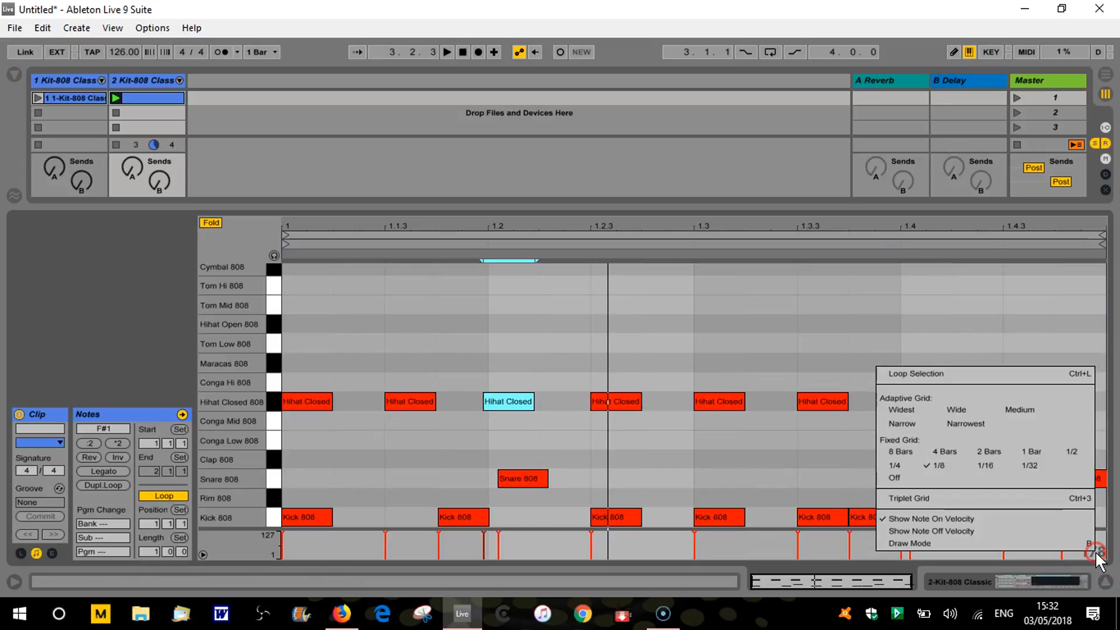
{"action": "left_click", "coordinate": [1013, 410]}
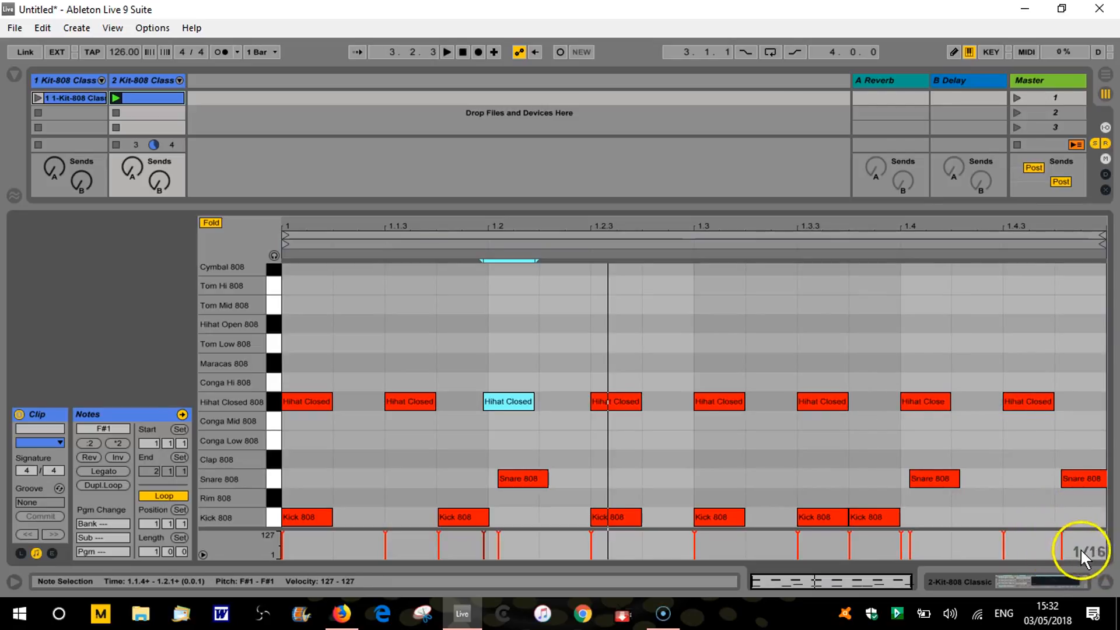
{"action": "left_click_drag", "start_coordinate": [692, 228], "coordinate": [688, 226]}
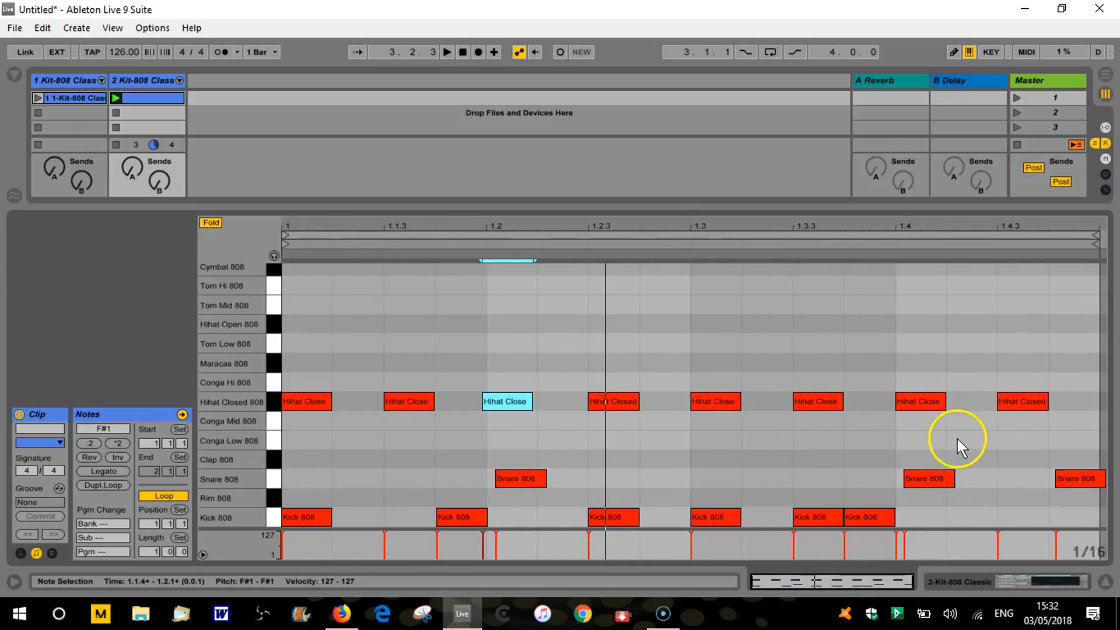
Set the second clip's fixed grid to 1/8
{"action": "right_click", "coordinate": [1085, 551]}
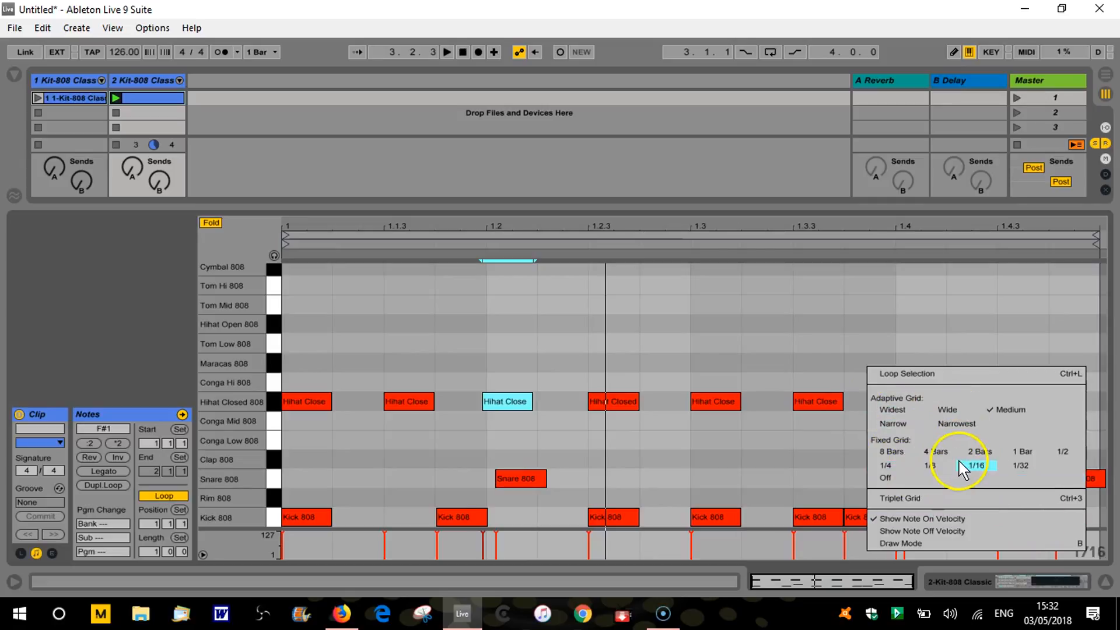
{"action": "left_click", "coordinate": [933, 465]}
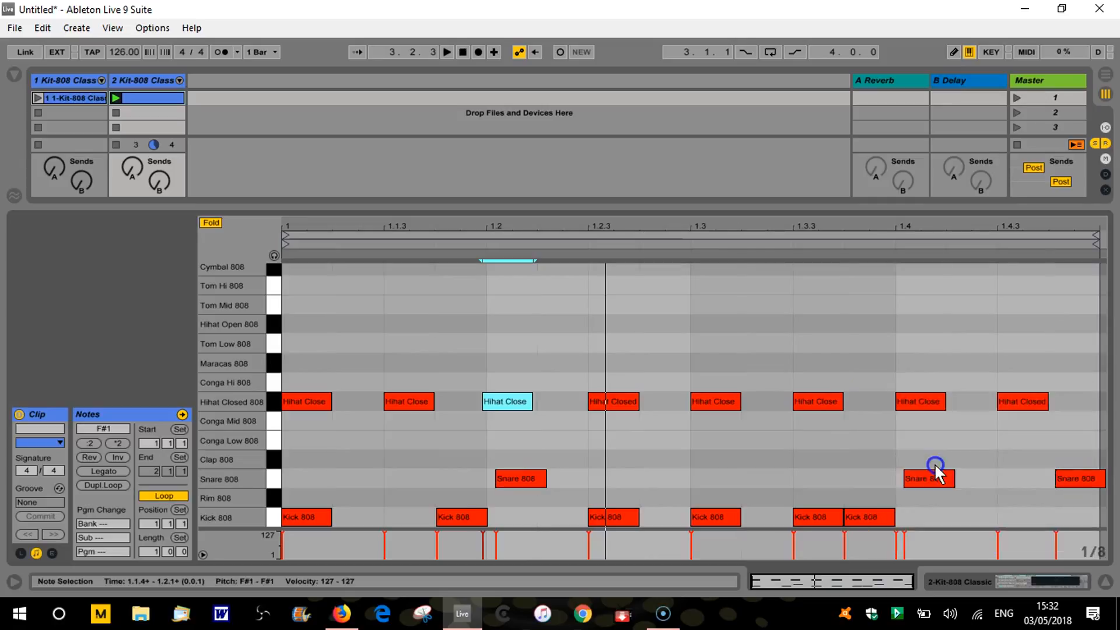
{"action": "right_click", "coordinate": [1089, 547]}
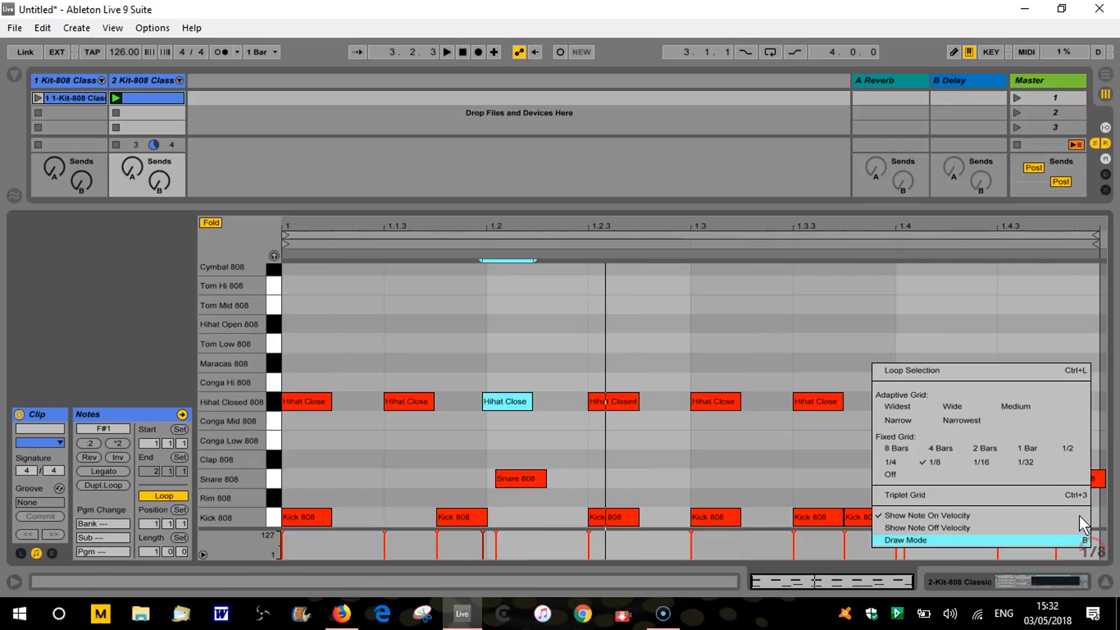
{"action": "left_click", "coordinate": [937, 463]}
{"action": "left_click_drag", "start_coordinate": [600, 232], "coordinate": [600, 228]}
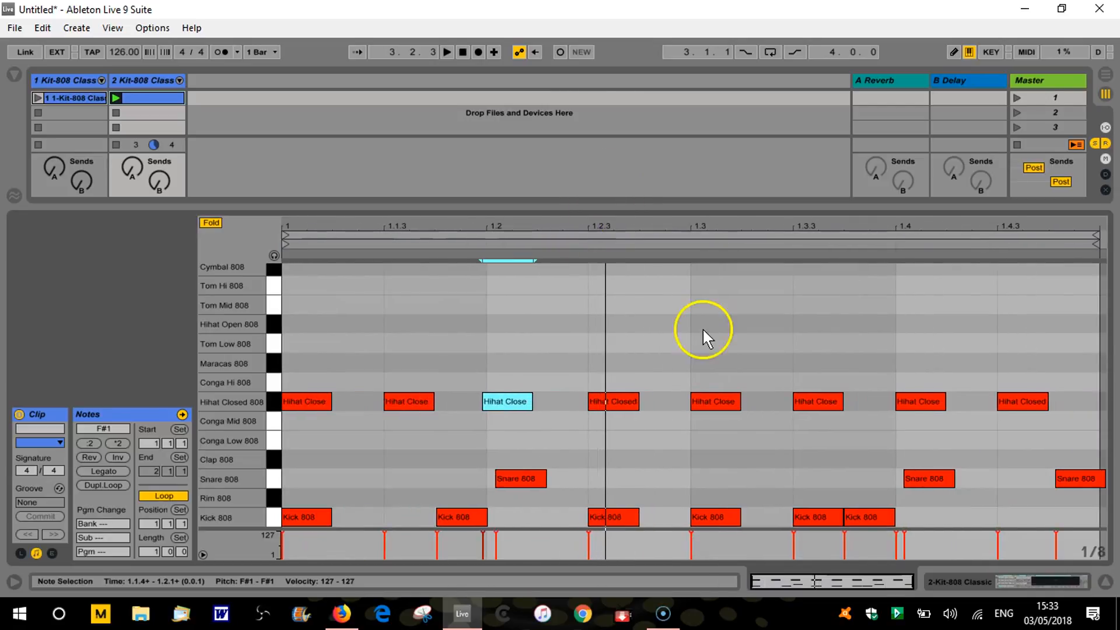
Move the snare at 1.2 closer to the beat and put the closed hi-hat back exactly on 1.2
{"action": "left_click", "coordinate": [1086, 548]}
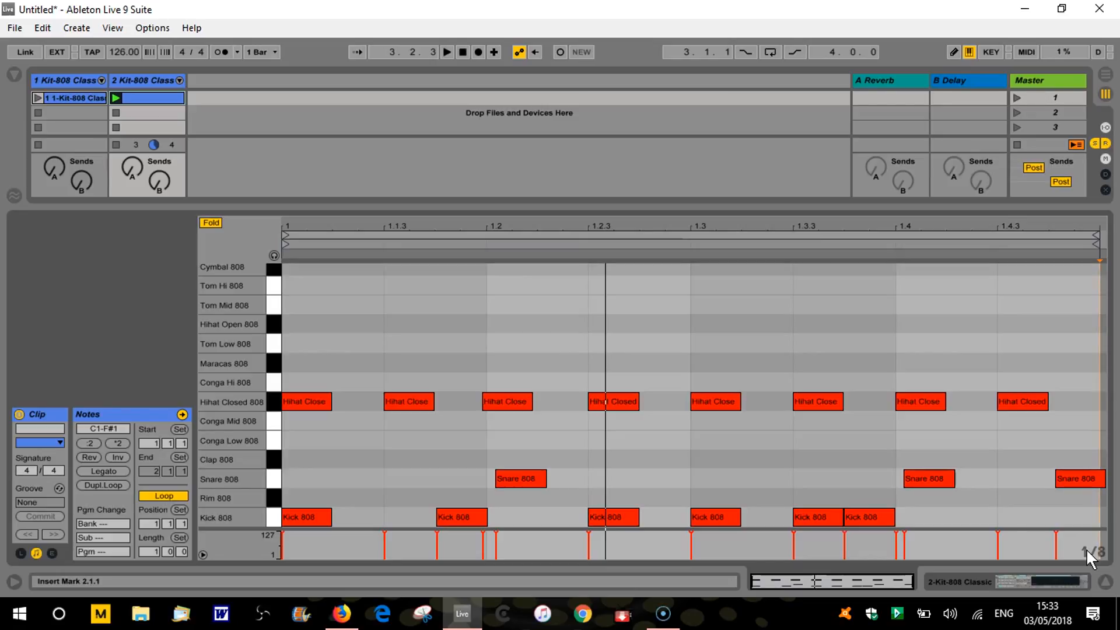
{"action": "left_click_drag", "start_coordinate": [521, 478], "coordinate": [517, 483]}
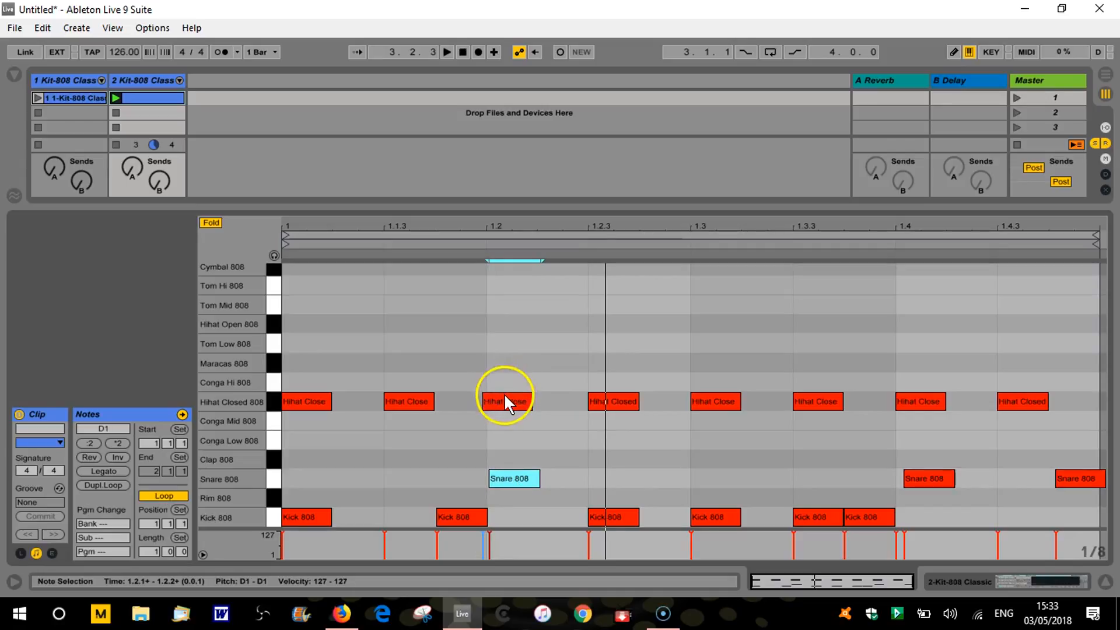
{"action": "left_click_drag", "start_coordinate": [505, 396], "coordinate": [512, 399]}
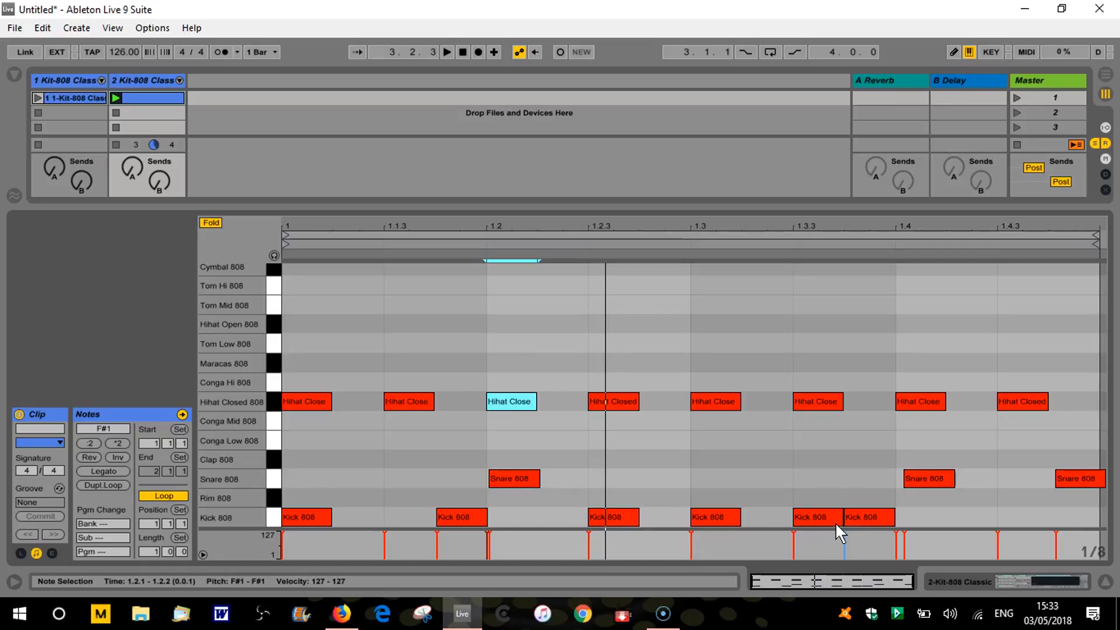
Deactivate the kicks at 1.3.3 and 1.3.4 and start playback to hear the pattern without them
{"action": "left_click", "coordinate": [815, 515]}
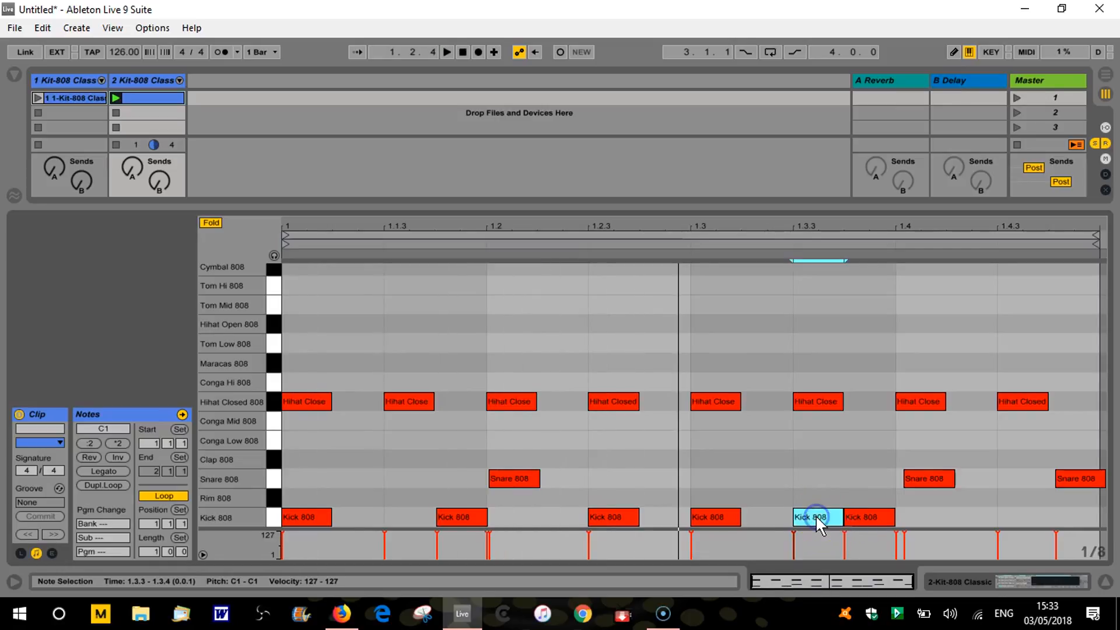
{"action": "key", "text": "0"}
{"action": "key", "text": "space"}
{"action": "left_click", "coordinate": [863, 518]}
{"action": "key", "text": "0"}
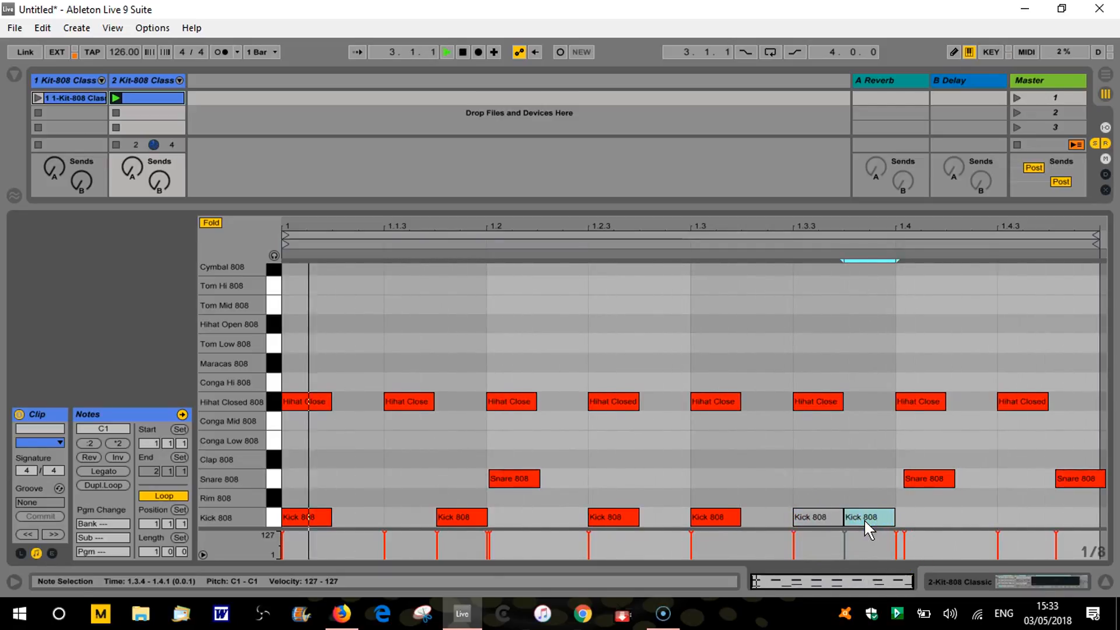
Deactivate the kick at 1.3, reactivate the kick at 1.3.3, and clear the note selection
{"action": "left_click", "coordinate": [716, 517]}
{"action": "key", "text": "0"}
{"action": "left_click", "coordinate": [818, 516]}
{"action": "key", "text": "0"}
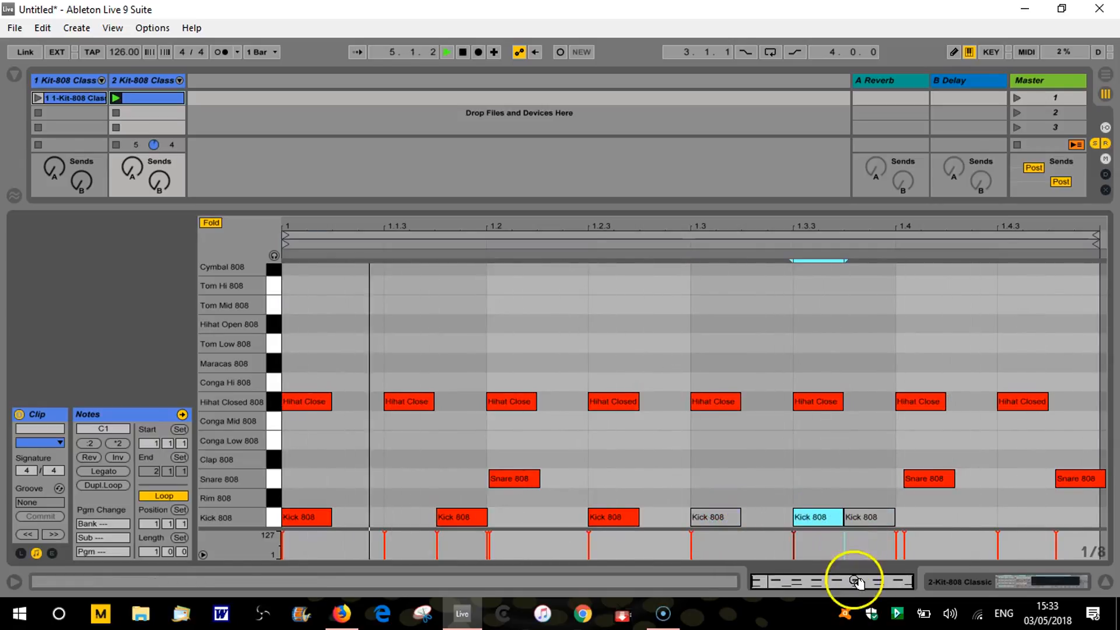
{"action": "left_click", "coordinate": [850, 449]}
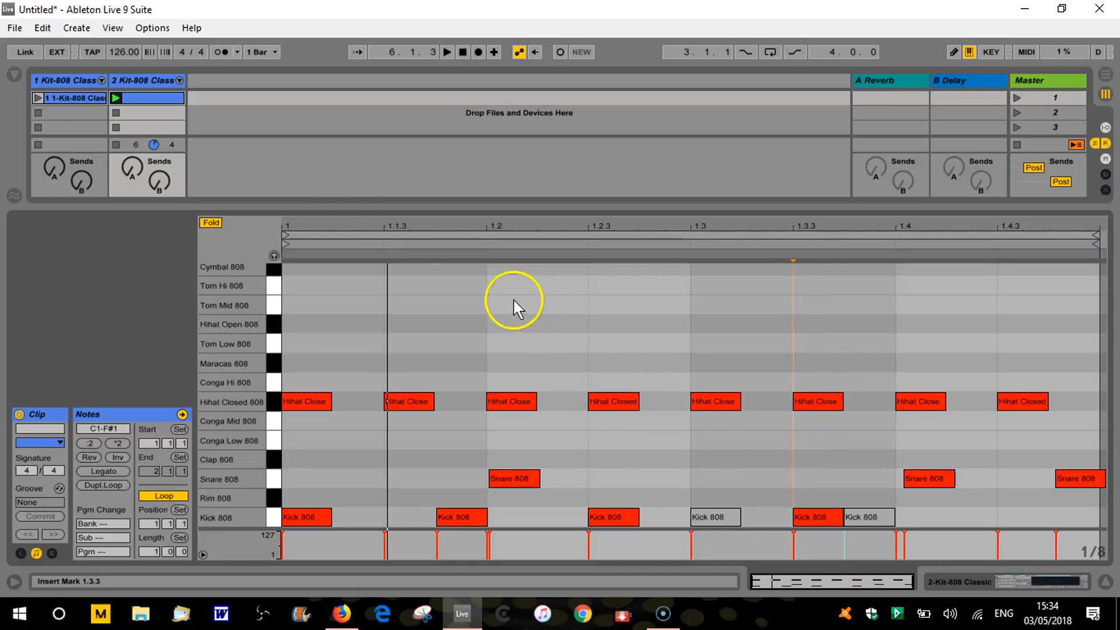
Enlarge the first clip's velocity lane to examine its note velocities, and set the computer keyboard's playing velocity to 120
{"action": "left_click", "coordinate": [68, 96]}
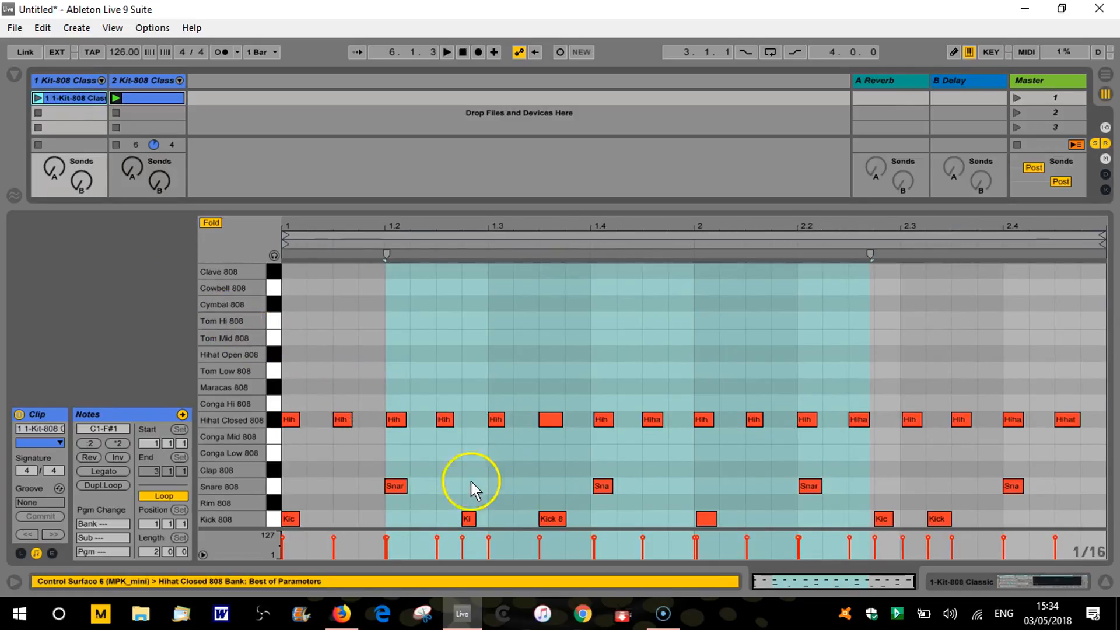
{"action": "mouse_move", "coordinate": [284, 541]}
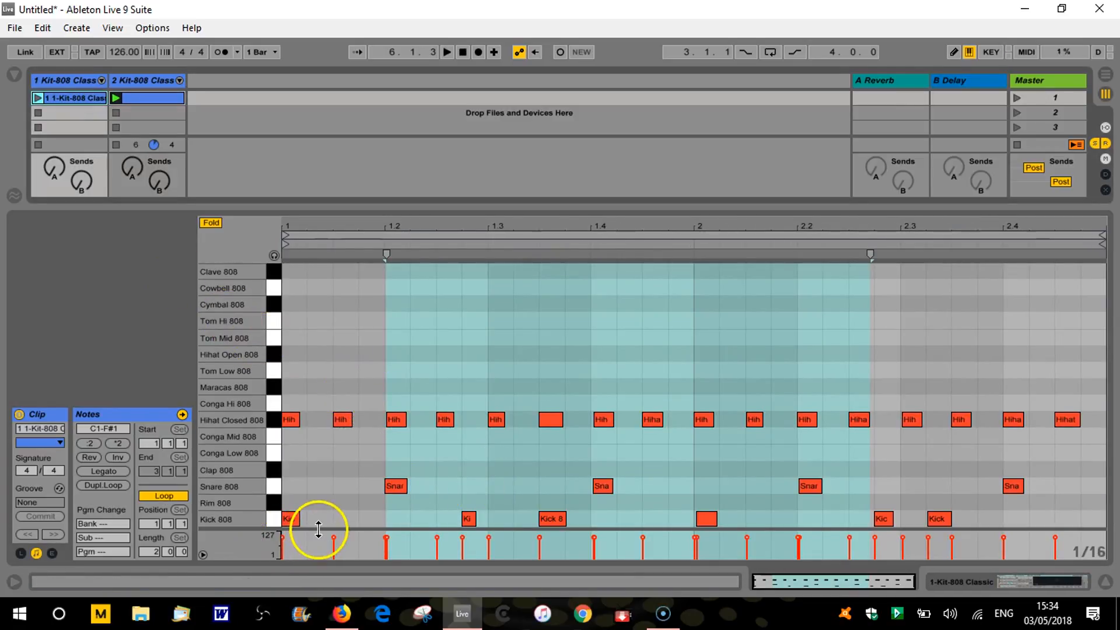
{"action": "left_click_drag", "start_coordinate": [313, 529], "coordinate": [322, 420]}
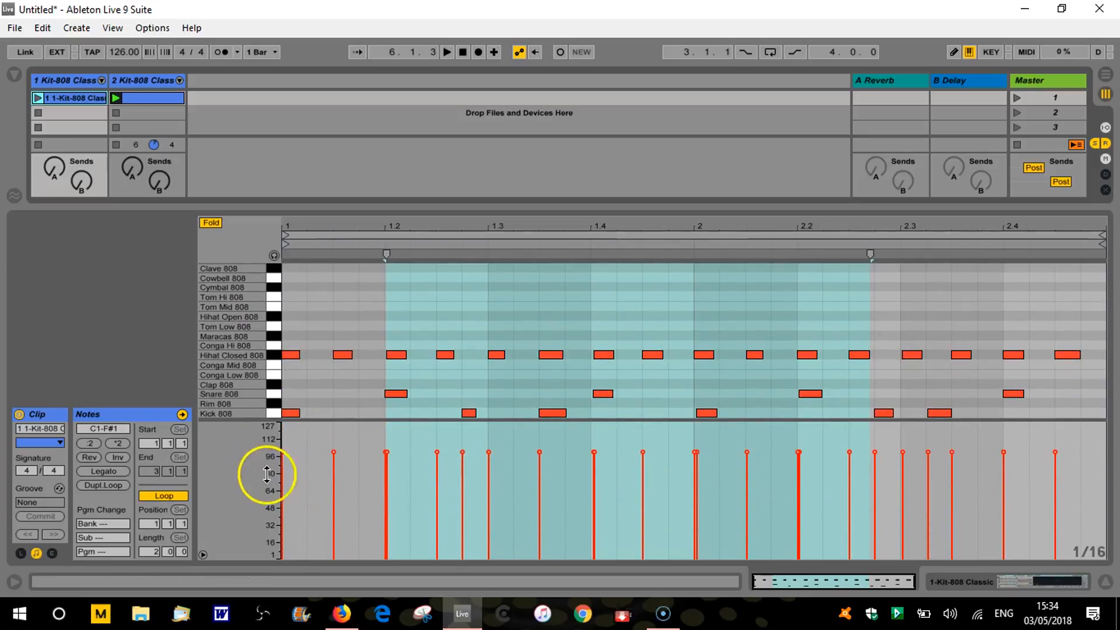
{"action": "mouse_move", "coordinate": [284, 452]}
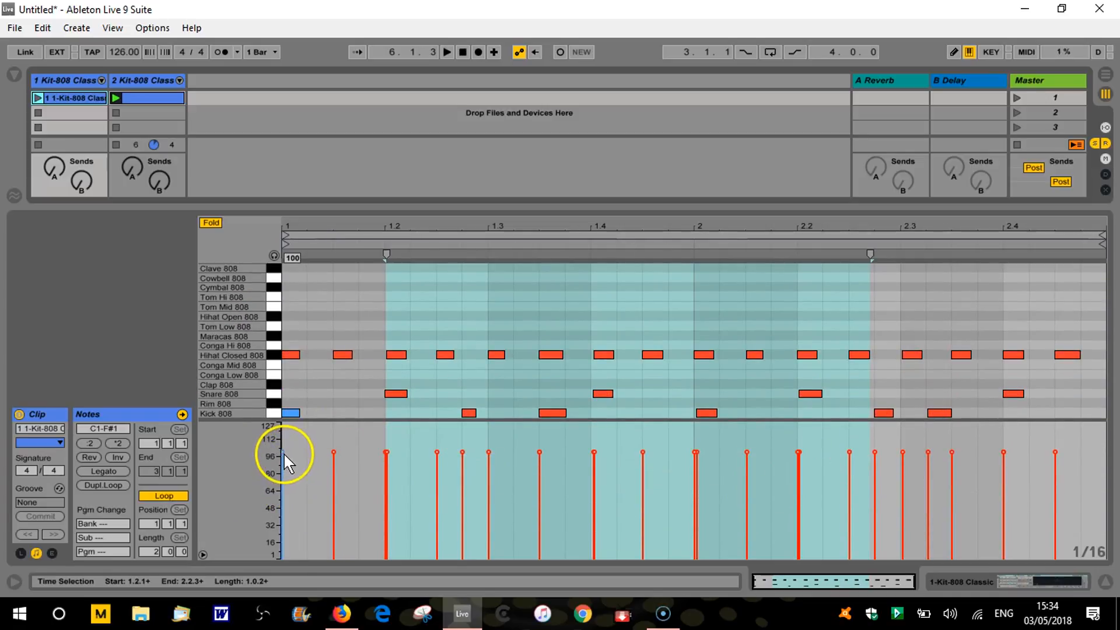
{"action": "key", "text": "c"}
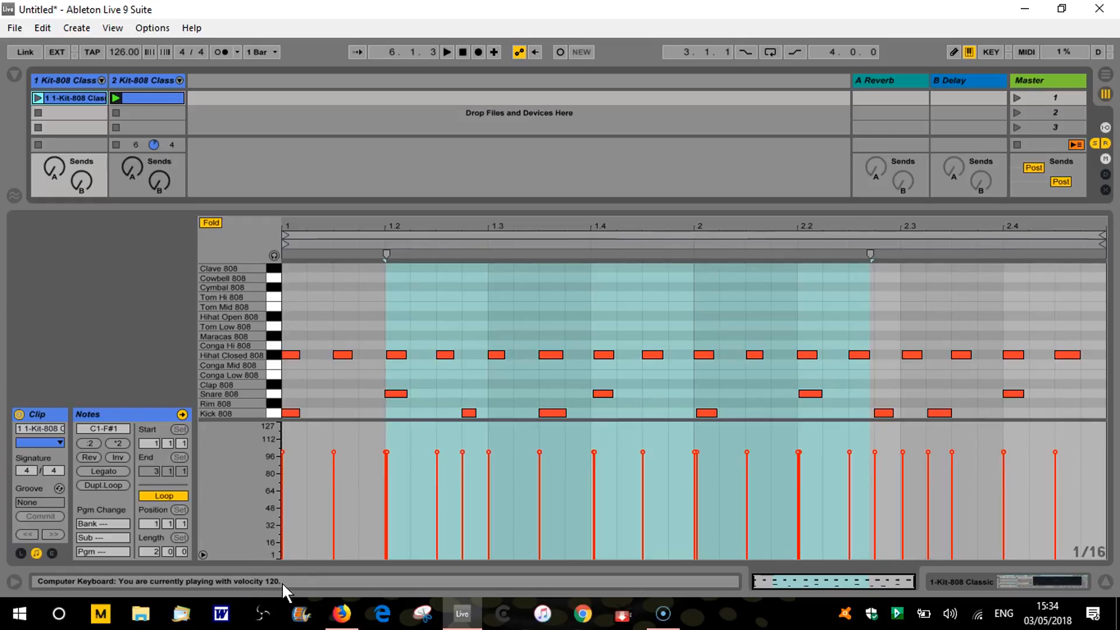
{"action": "left_click", "coordinate": [352, 489]}
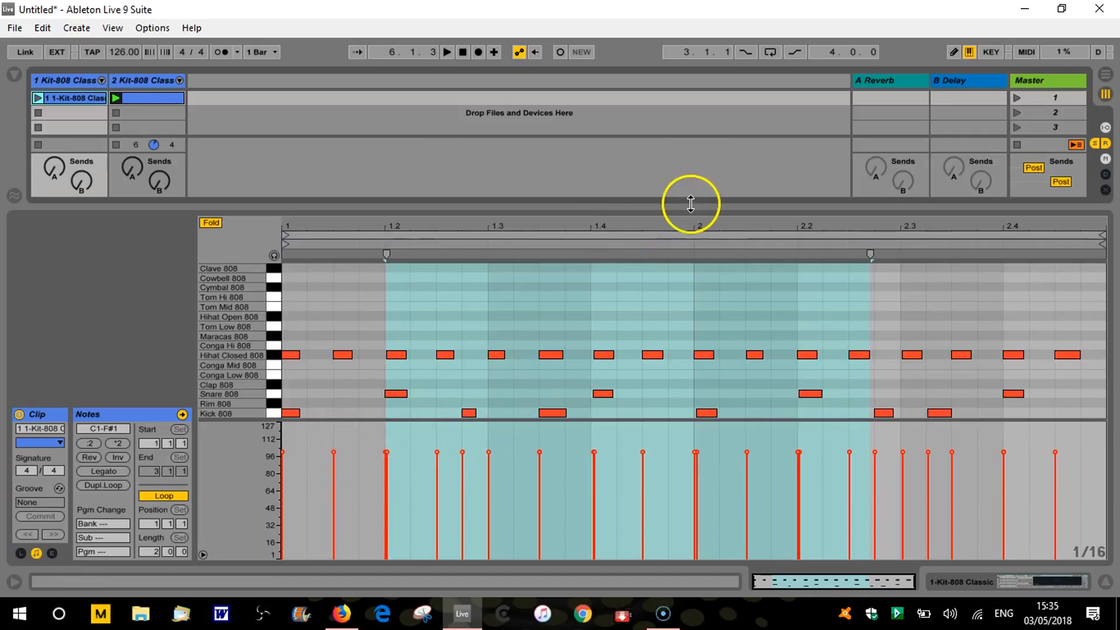
Open the second clip and resize its note editor and velocity lane so the hi-hat, snare and kick rows show above the velocities
{"action": "left_click", "coordinate": [145, 97]}
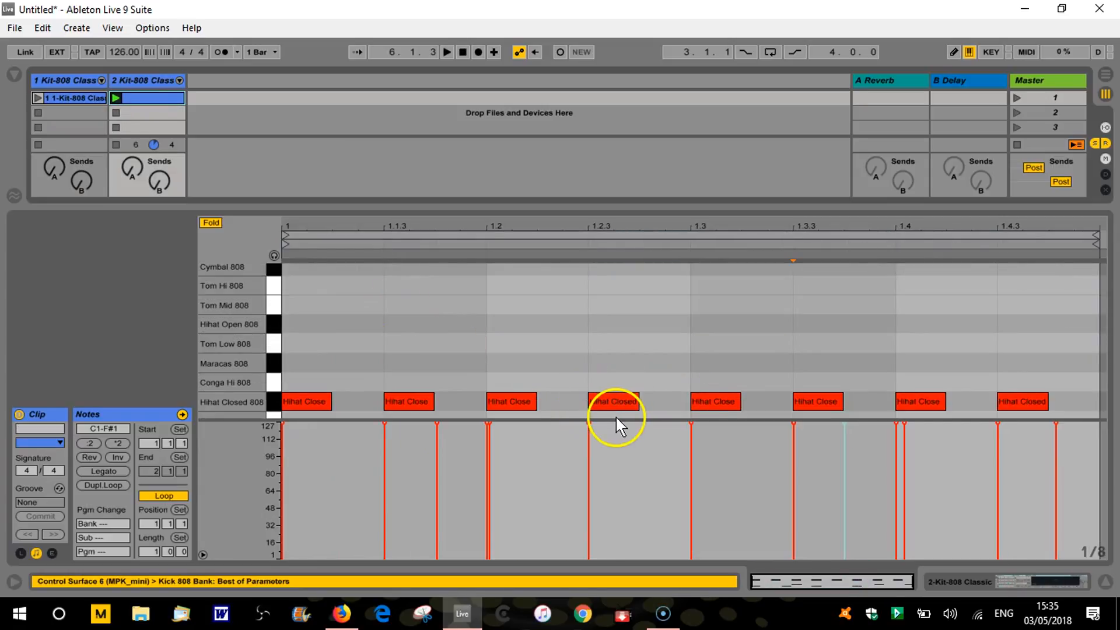
{"action": "left_click_drag", "start_coordinate": [617, 421], "coordinate": [618, 528]}
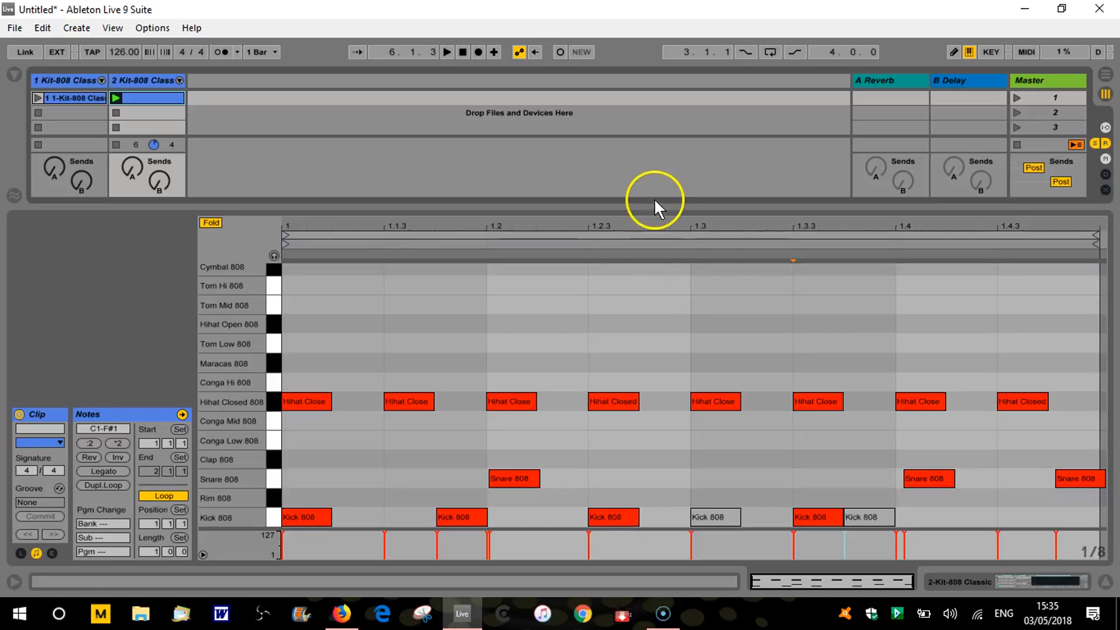
{"action": "left_click_drag", "start_coordinate": [655, 205], "coordinate": [654, 161]}
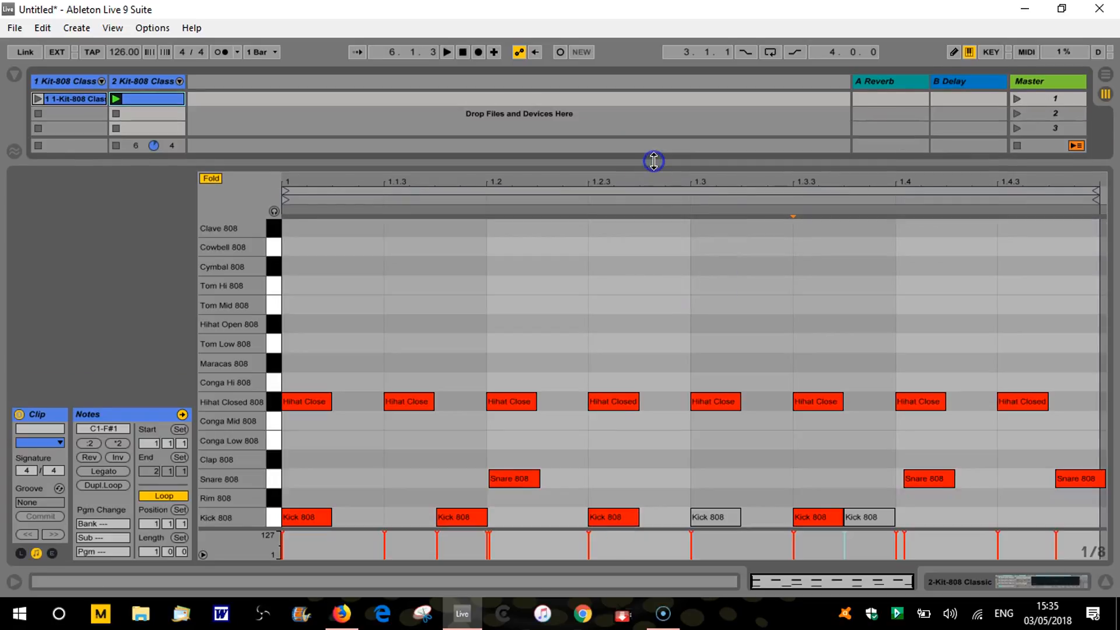
{"action": "left_click", "coordinate": [232, 376]}
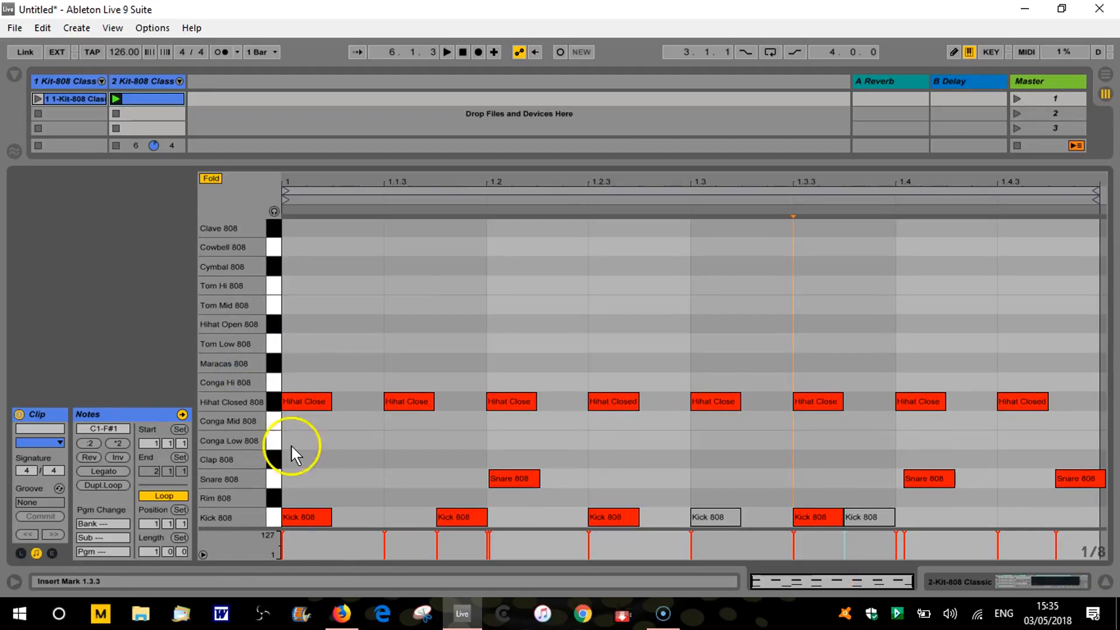
{"action": "left_click_drag", "start_coordinate": [532, 531], "coordinate": [533, 450]}
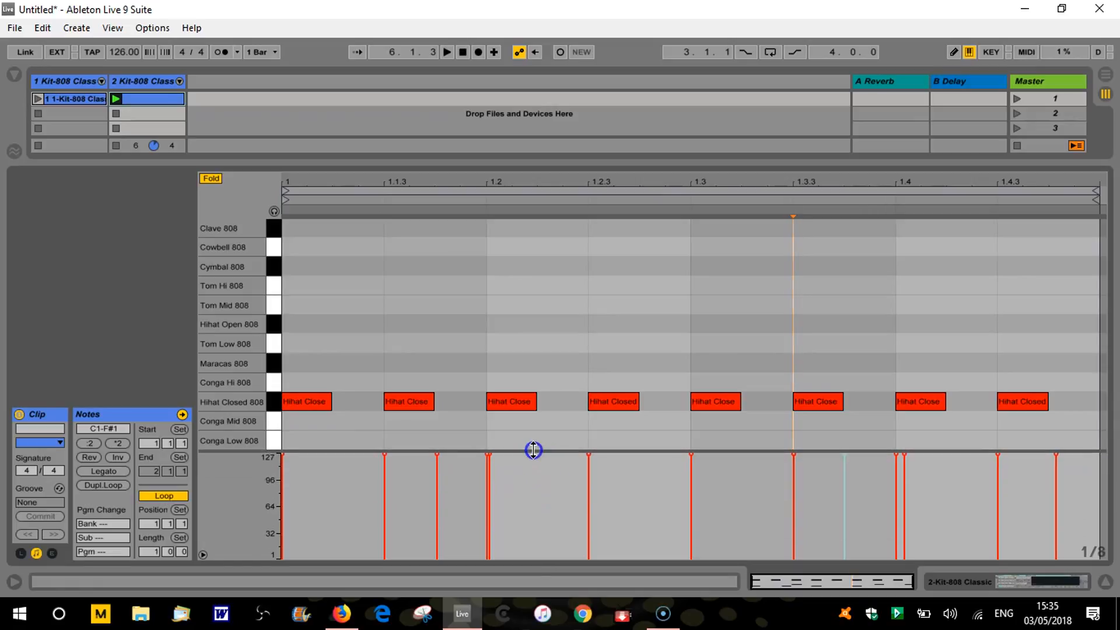
{"action": "mouse_move", "coordinate": [230, 360]}
{"action": "left_mouse_down"}
{"action": "mouse_move", "coordinate": [227, 374]}
{"action": "mouse_move", "coordinate": [225, 362]}
{"action": "left_mouse_up"}
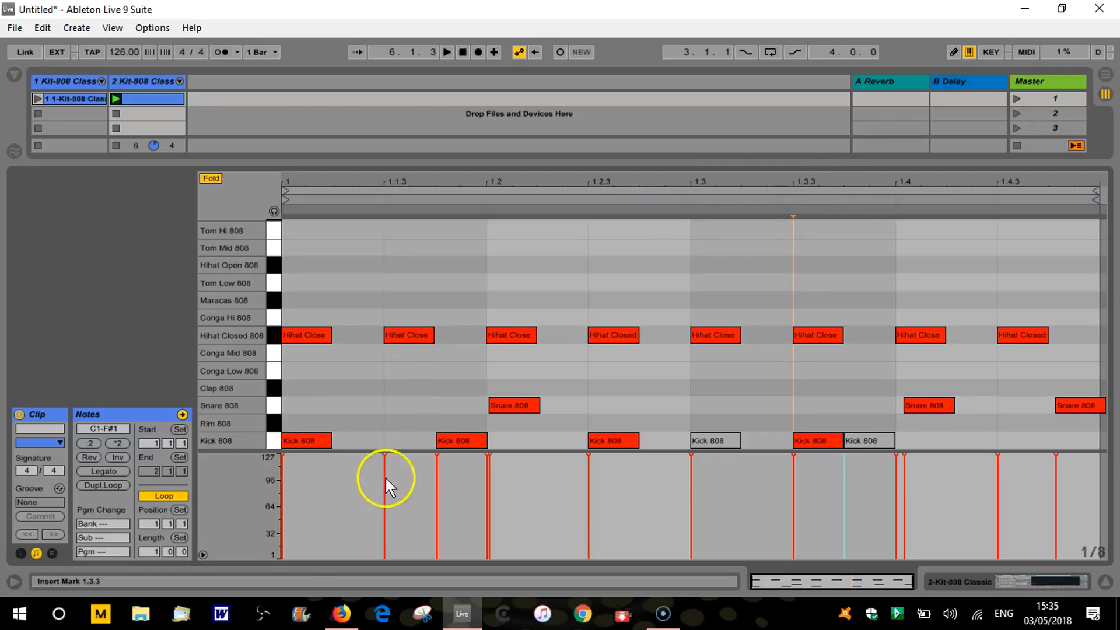
Slightly lower the velocities of the hi-hats at 1.1.3 and 1.2 and the kicks at 1.2.3 and 1.3.3, and set the snare at 1.4 to 118
{"action": "left_click_drag", "start_coordinate": [385, 455], "coordinate": [383, 461]}
{"action": "left_click_drag", "start_coordinate": [487, 454], "coordinate": [487, 461]}
{"action": "left_click_drag", "start_coordinate": [589, 454], "coordinate": [589, 460]}
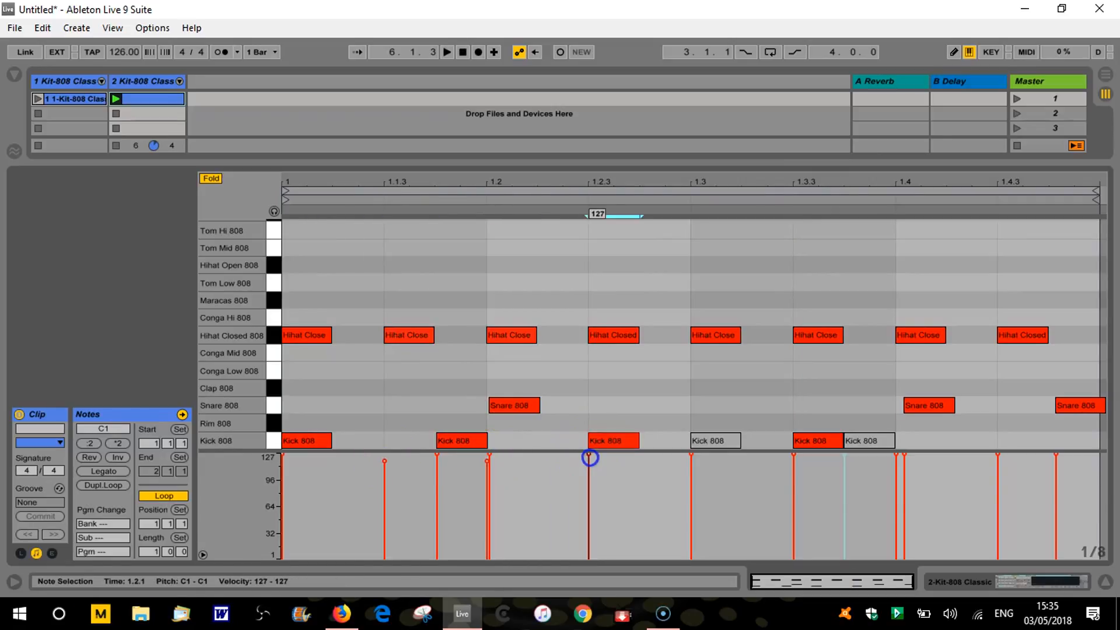
{"action": "left_click", "coordinate": [692, 454]}
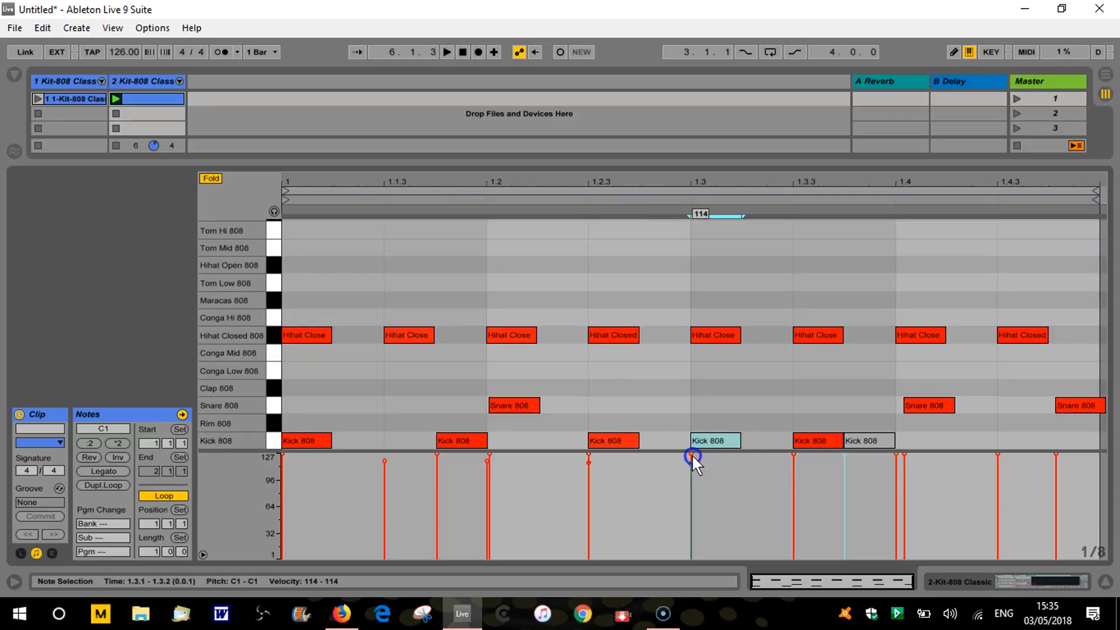
{"action": "left_click", "coordinate": [793, 454]}
{"action": "left_click_drag", "start_coordinate": [793, 455], "coordinate": [793, 465]}
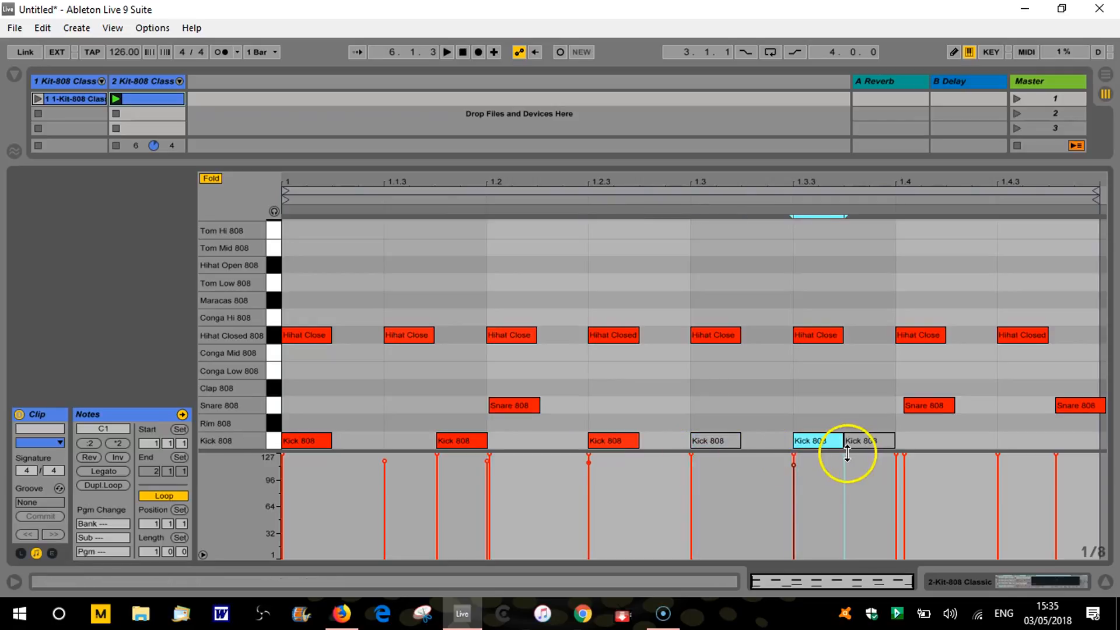
{"action": "left_click", "coordinate": [904, 454]}
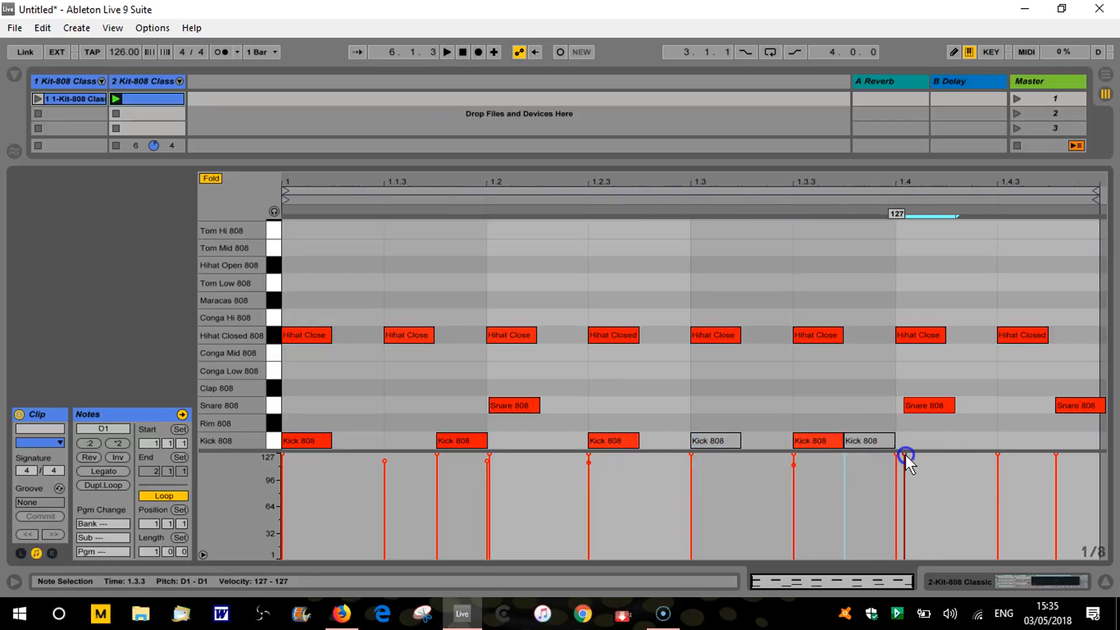
{"action": "left_click", "coordinate": [1012, 137]}
{"action": "left_click", "coordinate": [952, 52]}
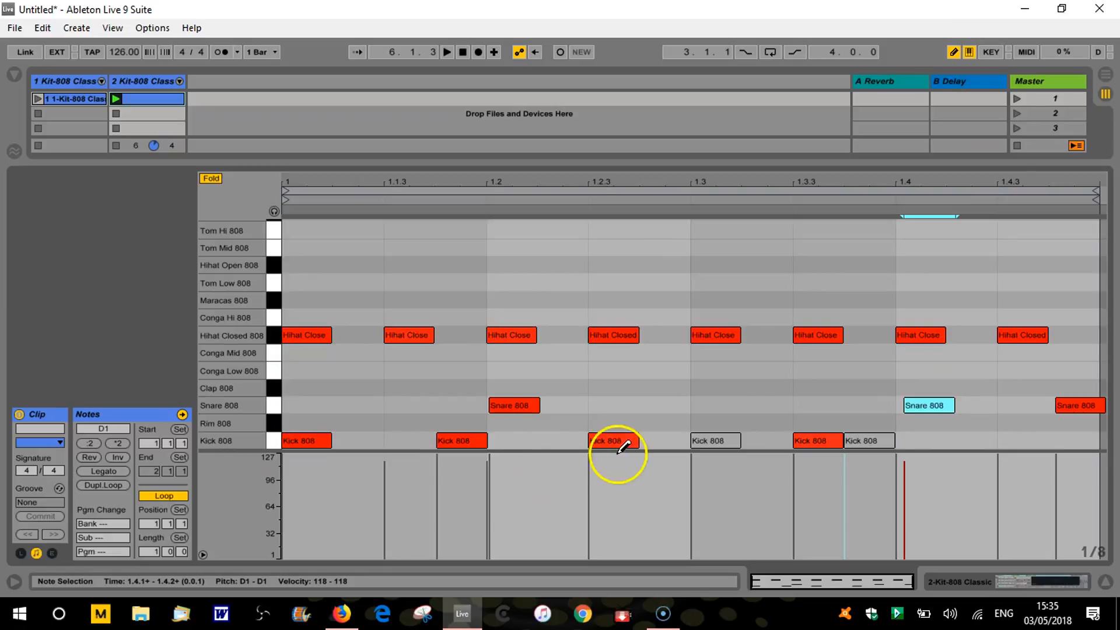
{"action": "left_click", "coordinate": [953, 51]}
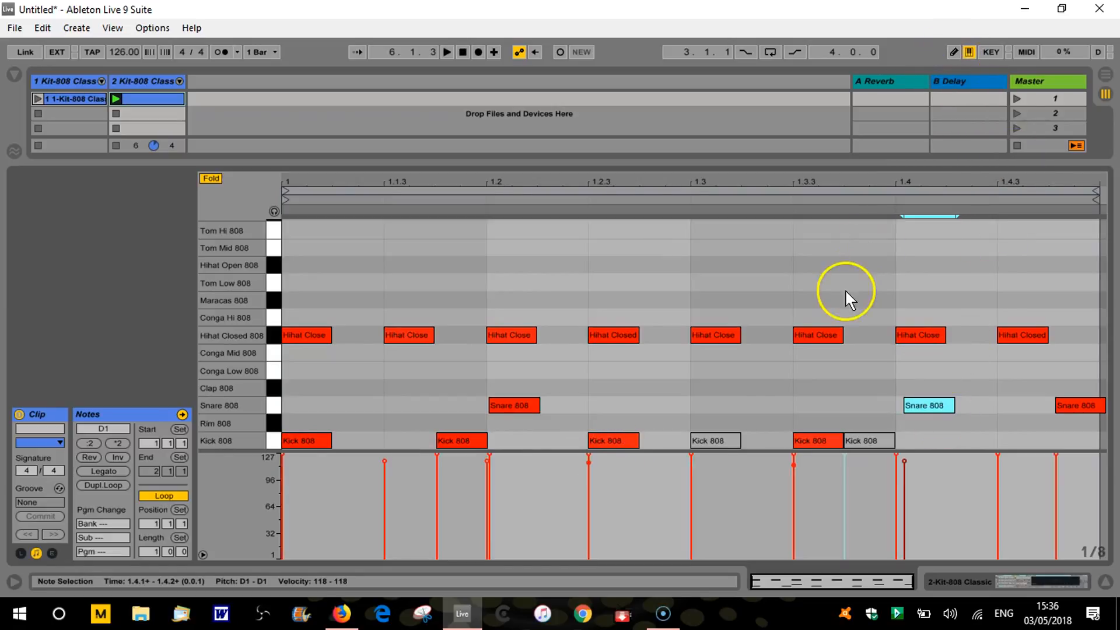
Lower the velocities of the muted kick at 1.3.4 and the kick at 1.1.4, and set the first kick's velocity to 123
{"action": "left_click", "coordinate": [844, 456]}
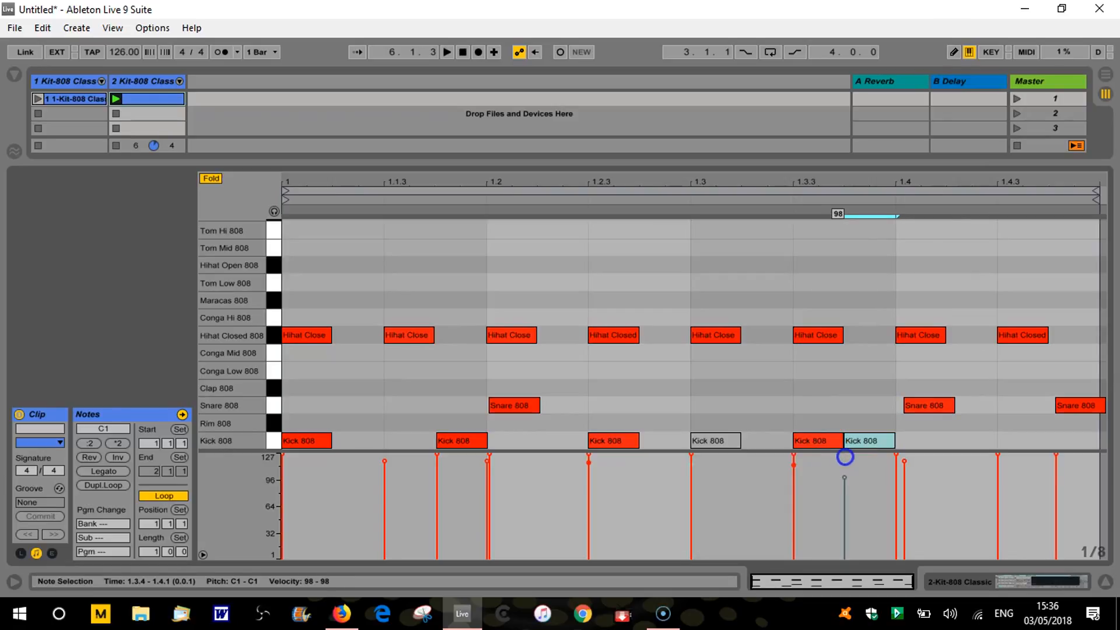
{"action": "left_click", "coordinate": [437, 455]}
{"action": "left_click_drag", "start_coordinate": [437, 455], "coordinate": [437, 466]}
{"action": "left_click", "coordinate": [283, 455]}
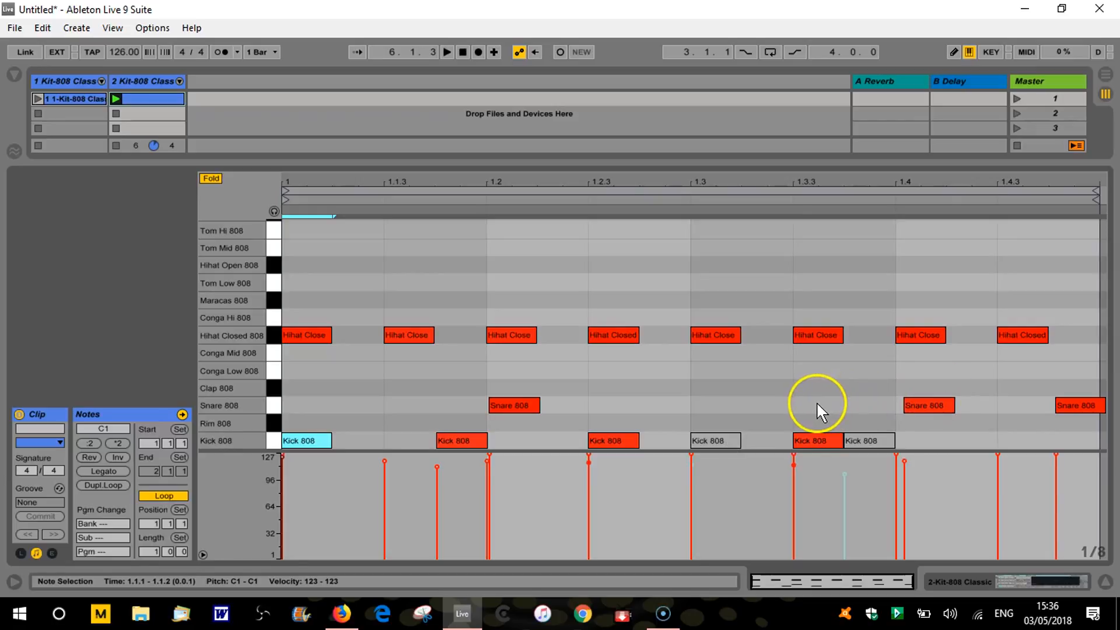
On a 1/16 grid, replace the late snare at 1.4 with one exactly on the beat and delete the last snare near 1.4.4
{"action": "right_click", "coordinate": [1089, 548]}
{"action": "left_click", "coordinate": [979, 463]}
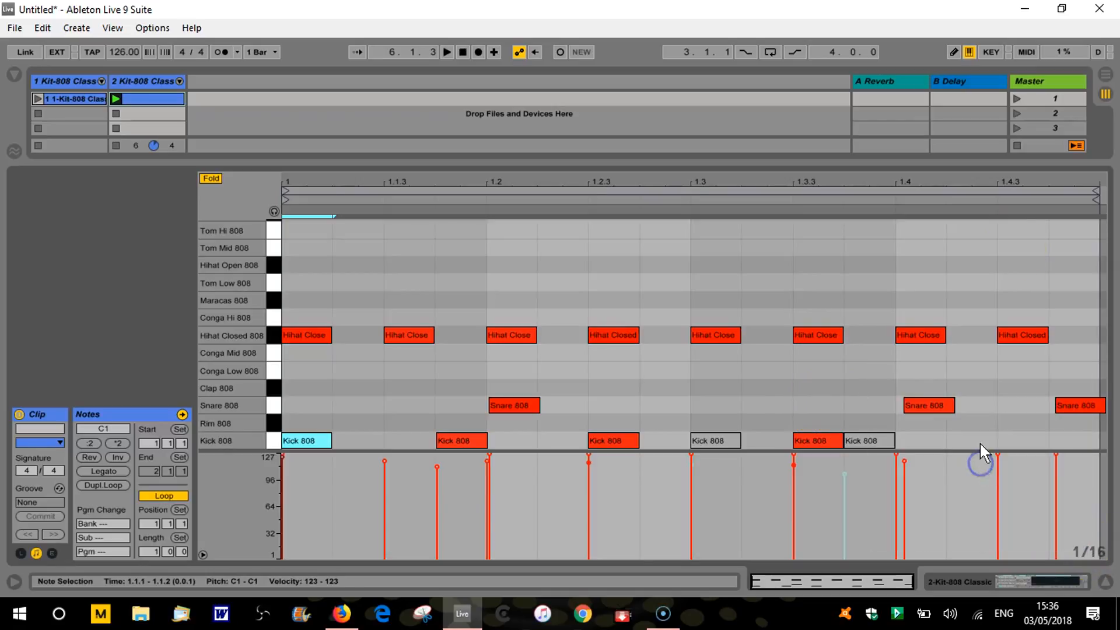
{"action": "double_click", "coordinate": [918, 405]}
{"action": "double_click", "coordinate": [914, 405]}
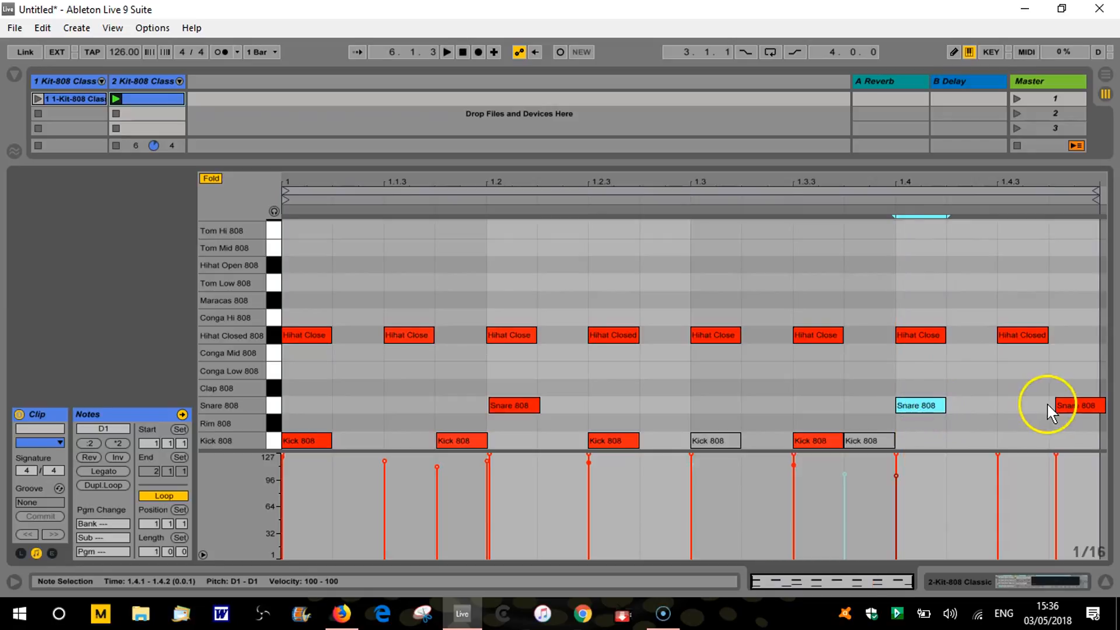
{"action": "double_click", "coordinate": [1082, 407]}
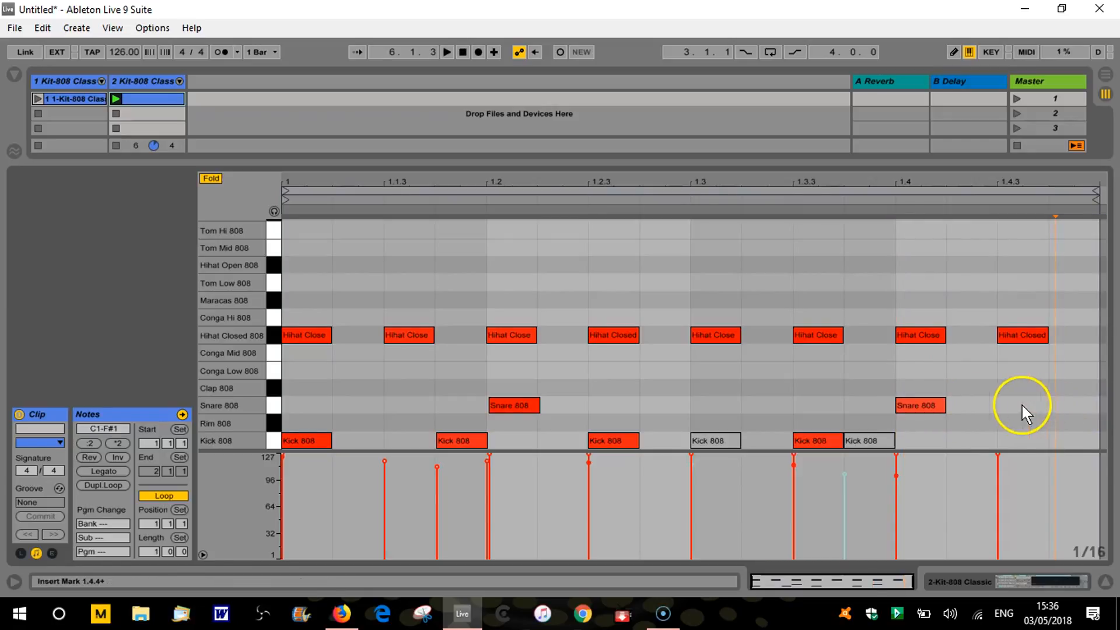
Add a snare at 1.3, duplicate it on every sixteenth through 1.4.4, and play the roll
{"action": "left_click", "coordinate": [721, 403]}
{"action": "double_click", "coordinate": [721, 404]}
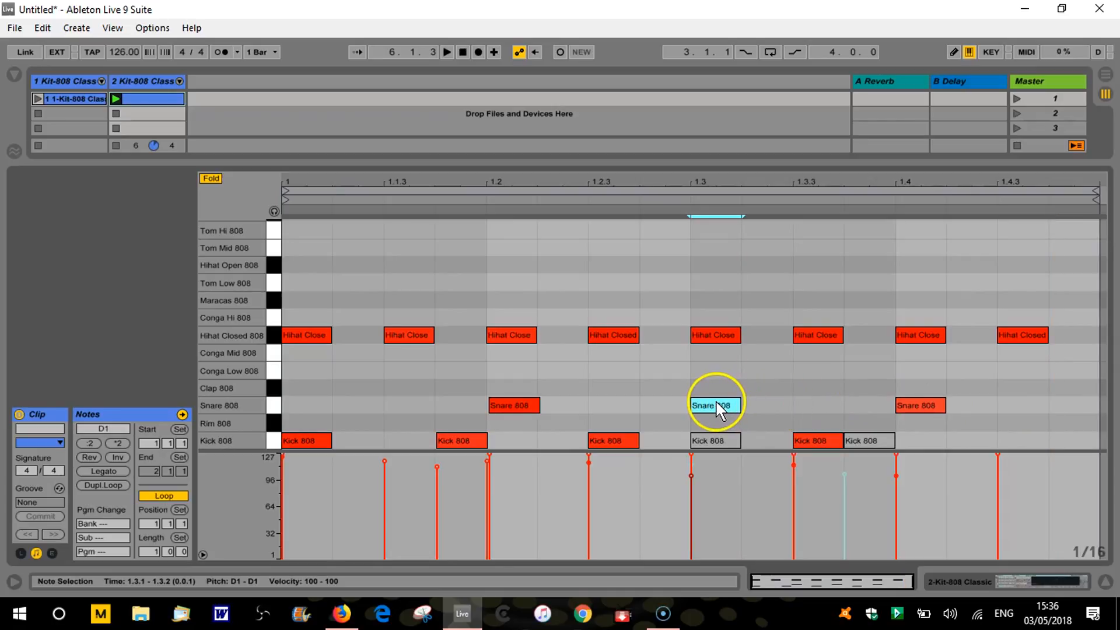
{"action": "left_click", "coordinate": [717, 402]}
{"action": "key", "text": "ctrl+d"}
{"action": "key", "text": "ctrl+d"}
{"action": "key", "text": "ctrl+d"}
{"action": "key", "text": "ctrl+d"}
{"action": "key", "text": "ctrl+d"}
{"action": "key", "text": "ctrl+d"}
{"action": "key", "text": "ctrl+d"}
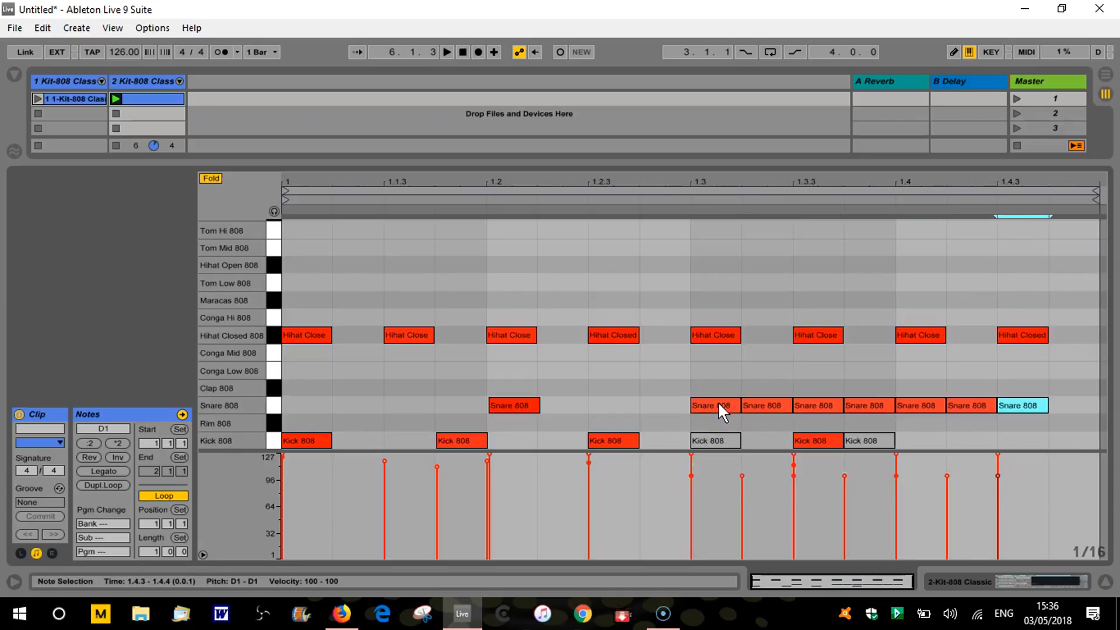
{"action": "key", "text": "space"}
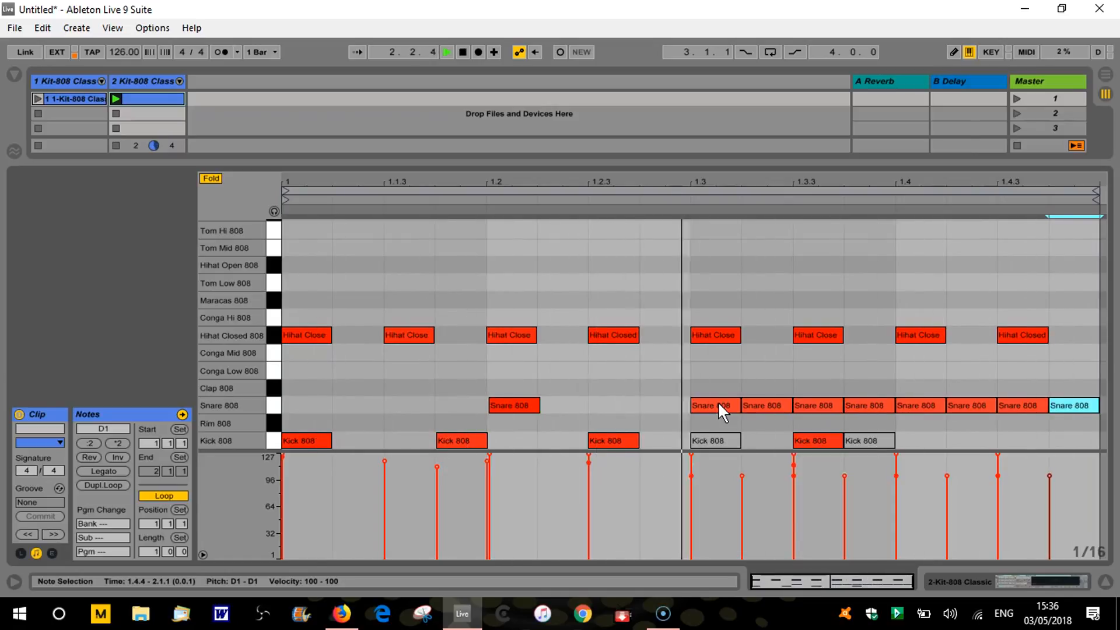
{"action": "key", "text": "space"}
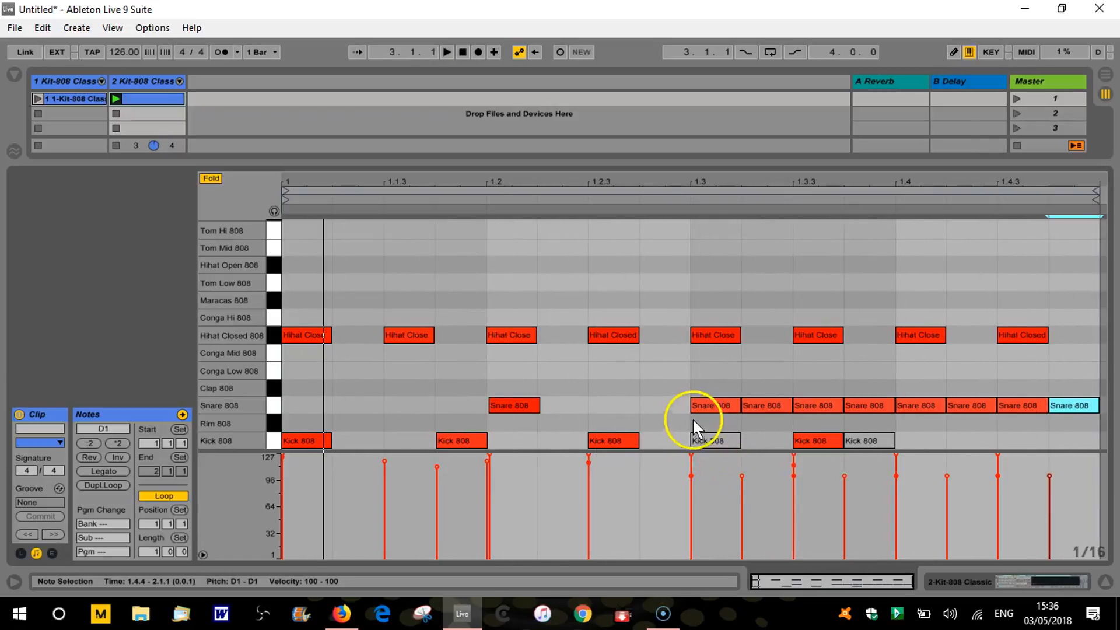
Try individual rising velocities for the first three roll snares, with 14 at 1.3 and 56 at 1.3.3
{"action": "left_click_drag", "start_coordinate": [692, 475], "coordinate": [692, 547]}
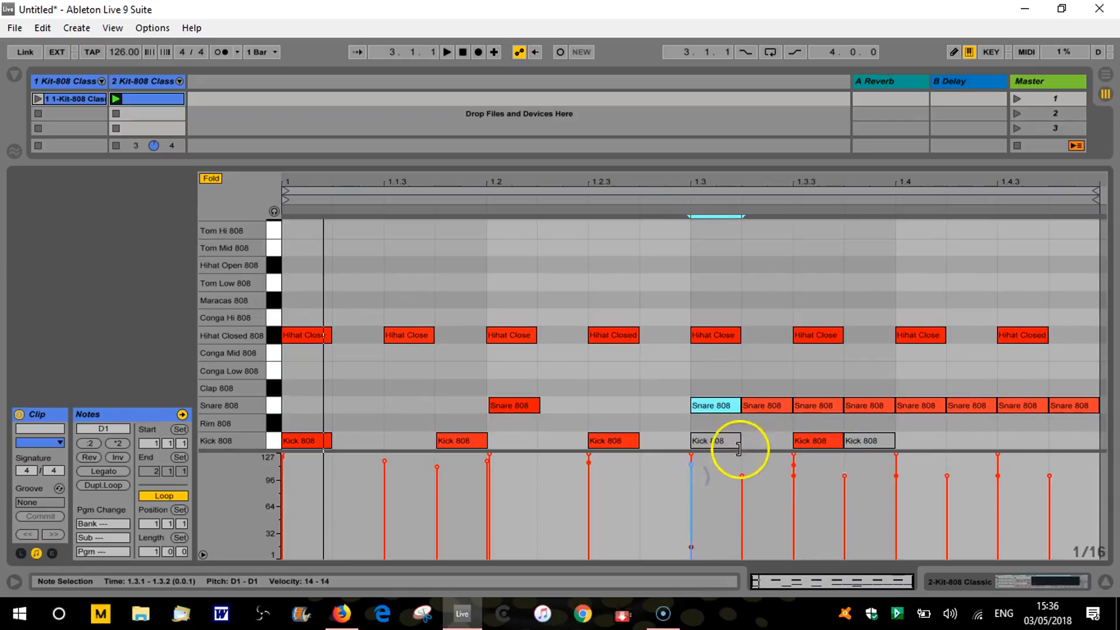
{"action": "left_click_drag", "start_coordinate": [741, 474], "coordinate": [743, 521]}
{"action": "left_click", "coordinate": [791, 473]}
{"action": "left_click_drag", "start_coordinate": [791, 482], "coordinate": [794, 486]}
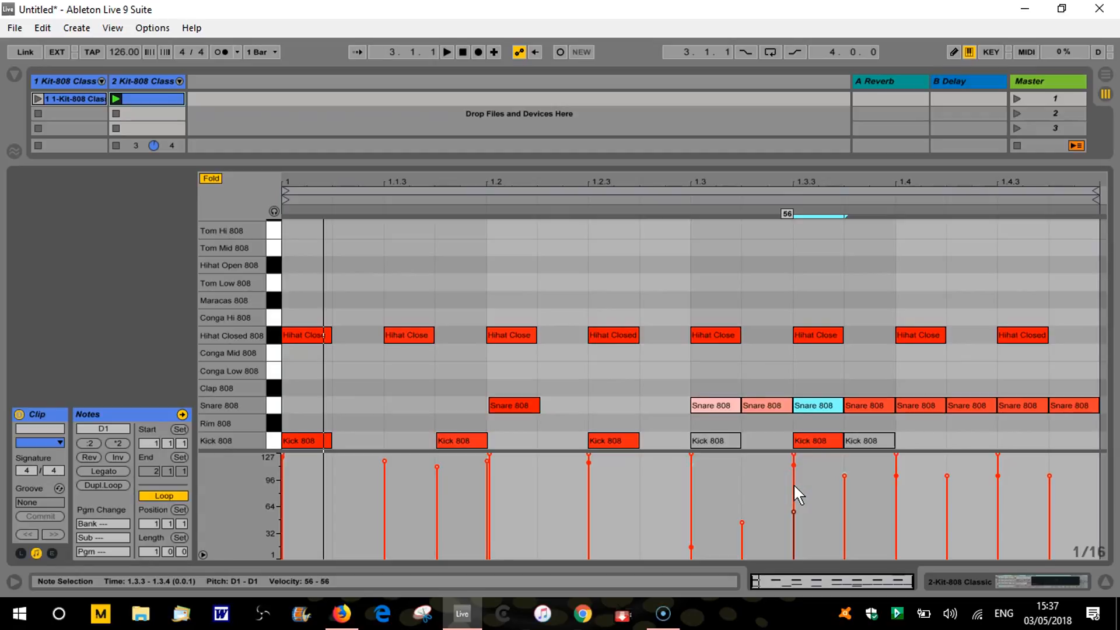
Undo the individual snare velocity changes and restore the last duplicated snare at 1.4.4
{"action": "key", "text": "ctrl+z"}
{"action": "key", "text": "ctrl+z"}
{"action": "key", "text": "ctrl+z"}
{"action": "key", "text": "ctrl+z"}
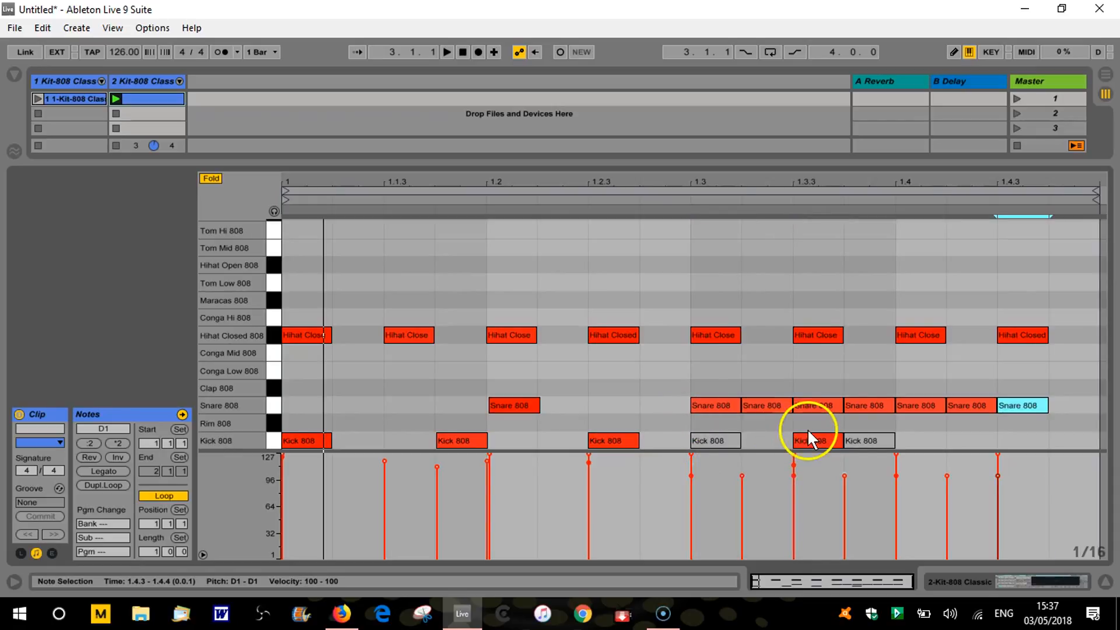
{"action": "key", "text": "ctrl+y"}
Select the eight roll snares, try a freehand velocity ramp rising from 4 to 116 in Draw mode, play it, and undo it
{"action": "left_click", "coordinate": [718, 405]}
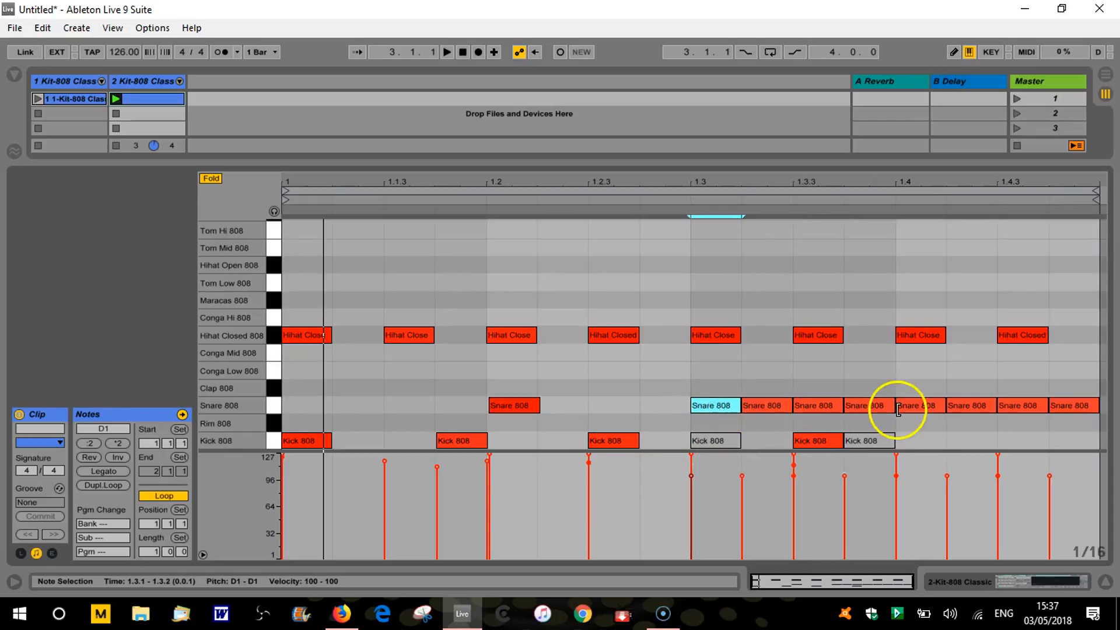
{"action": "left_click", "coordinate": [1052, 402], "text": "shift"}
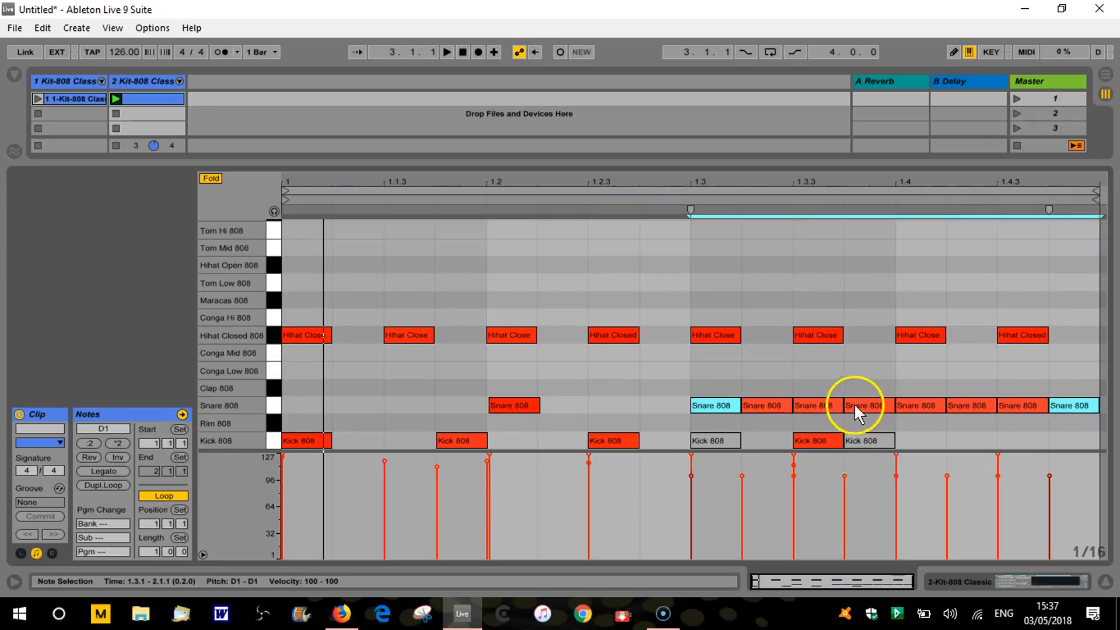
{"action": "left_click", "coordinate": [714, 407]}
{"action": "left_click", "coordinate": [1065, 403]}
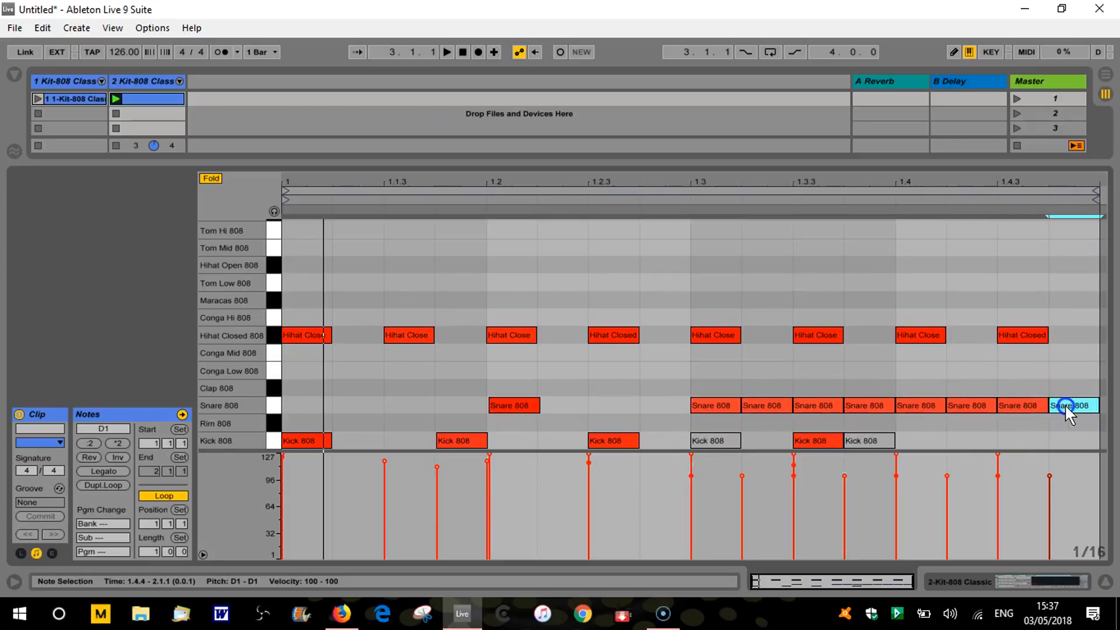
{"action": "left_click", "coordinate": [1020, 404]}
{"action": "left_click_drag", "start_coordinate": [1087, 375], "coordinate": [719, 408]}
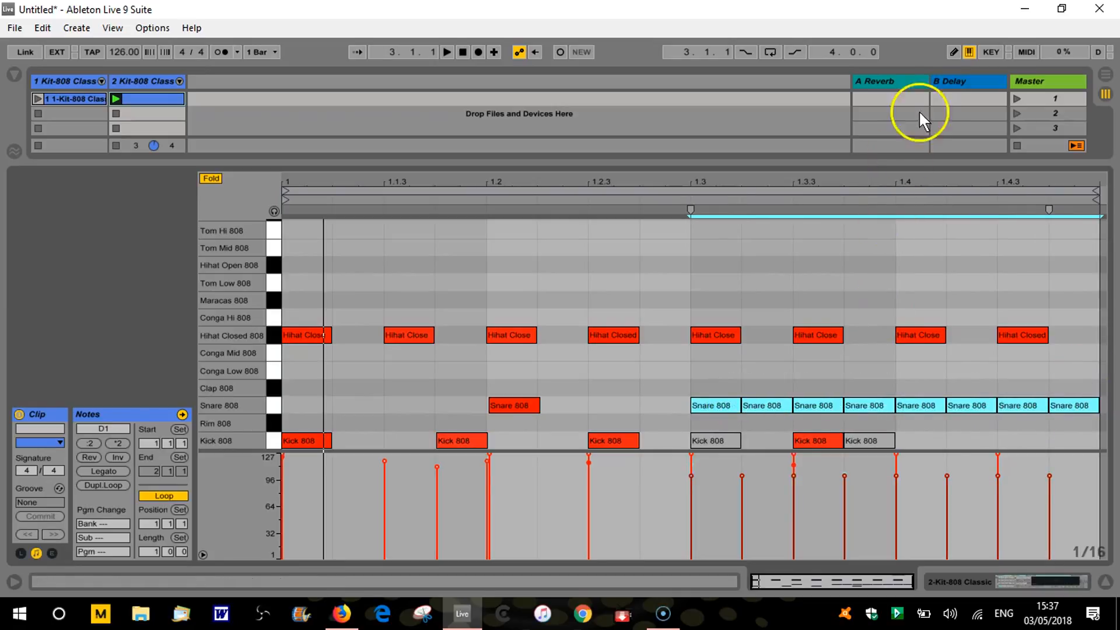
{"action": "left_click", "coordinate": [952, 51]}
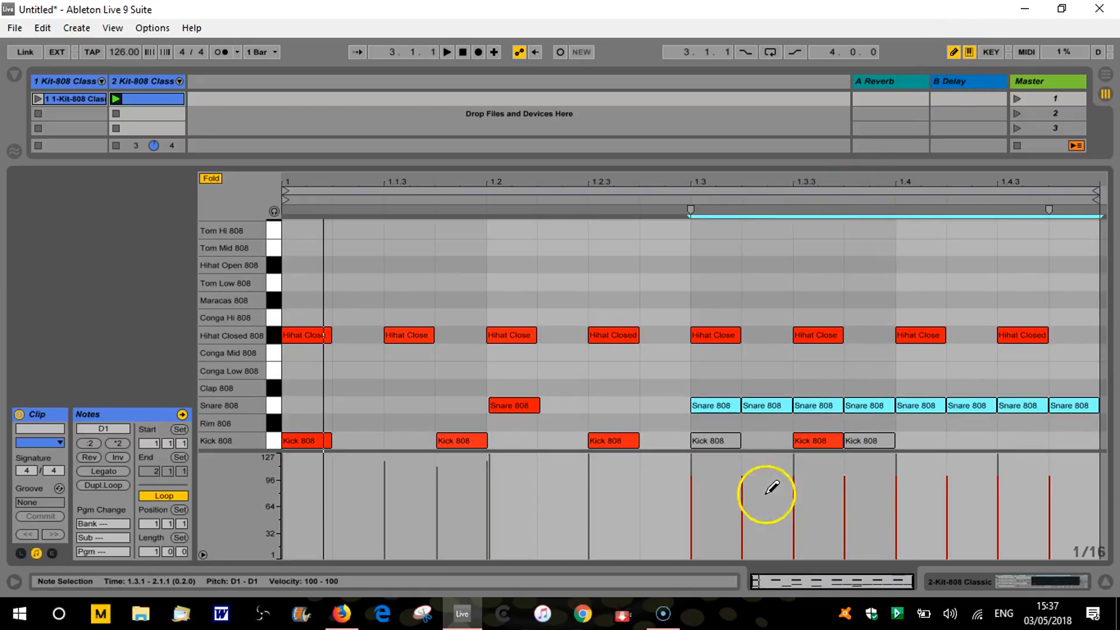
{"action": "left_click_drag", "start_coordinate": [698, 548], "coordinate": [812, 535]}
{"action": "mouse_move", "coordinate": [903, 505]}
{"action": "left_mouse_down"}
{"action": "mouse_move", "coordinate": [1044, 470]}
{"action": "mouse_move", "coordinate": [1086, 443]}
{"action": "mouse_move", "coordinate": [990, 465]}
{"action": "mouse_move", "coordinate": [1069, 430]}
{"action": "mouse_move", "coordinate": [1023, 467]}
{"action": "mouse_move", "coordinate": [915, 492]}
{"action": "left_mouse_up"}
{"action": "key", "text": "space"}
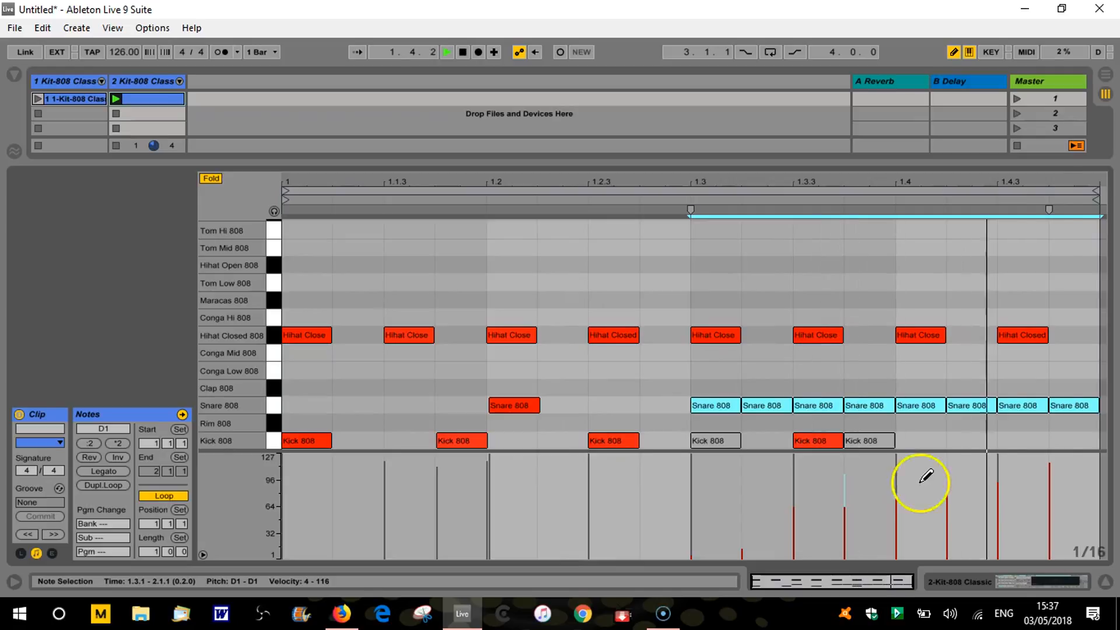
{"action": "left_click", "coordinate": [954, 52]}
{"action": "key", "text": "ctrl+z"}
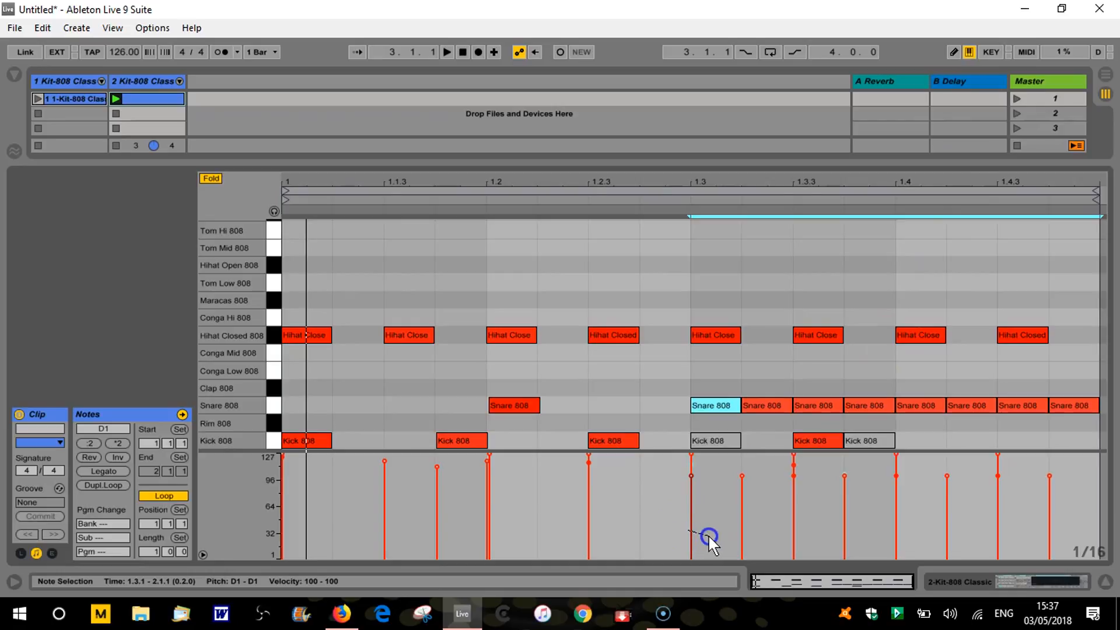
Draw a straight velocity line rising from the minimum at 1.3 to the maximum at the end of the bar
{"action": "mouse_move", "coordinate": [718, 493]}
{"action": "left_mouse_down"}
{"action": "mouse_move", "coordinate": [752, 508]}
{"action": "mouse_move", "coordinate": [845, 457]}
{"action": "mouse_move", "coordinate": [806, 506]}
{"action": "mouse_move", "coordinate": [581, 474]}
{"action": "left_mouse_up"}
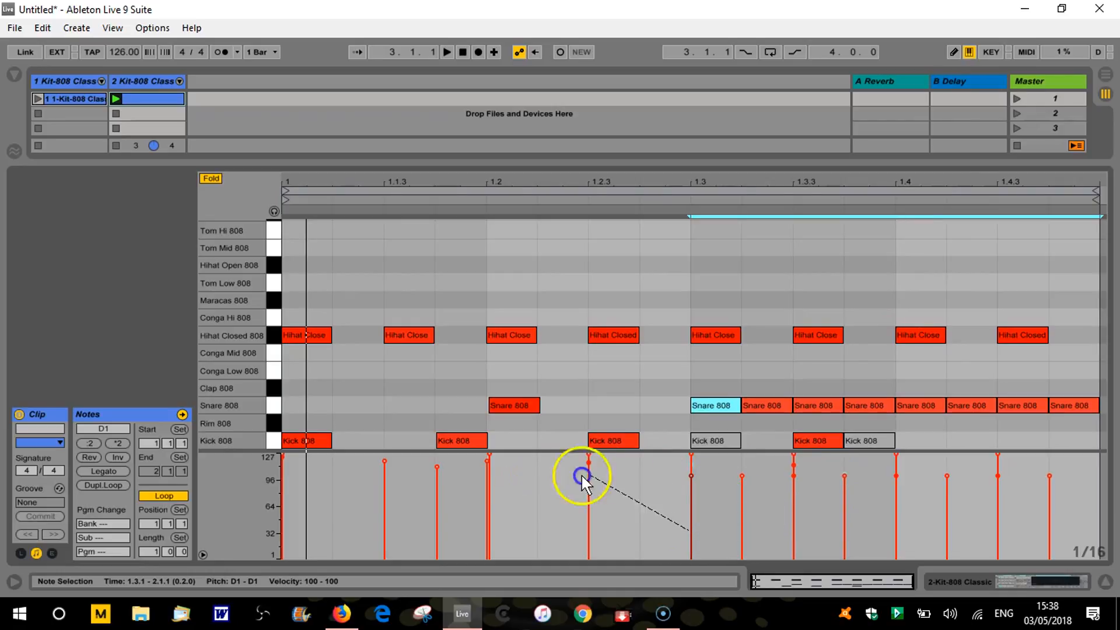
{"action": "left_click_drag", "start_coordinate": [688, 146], "coordinate": [692, 98]}
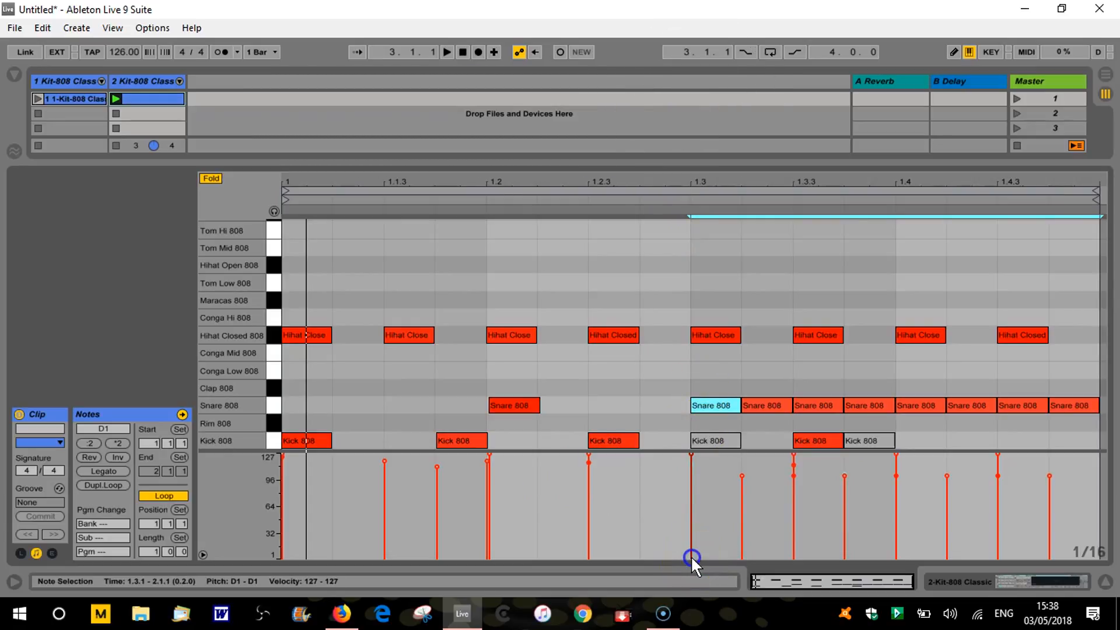
{"action": "left_click_drag", "start_coordinate": [690, 555], "coordinate": [1098, 453]}
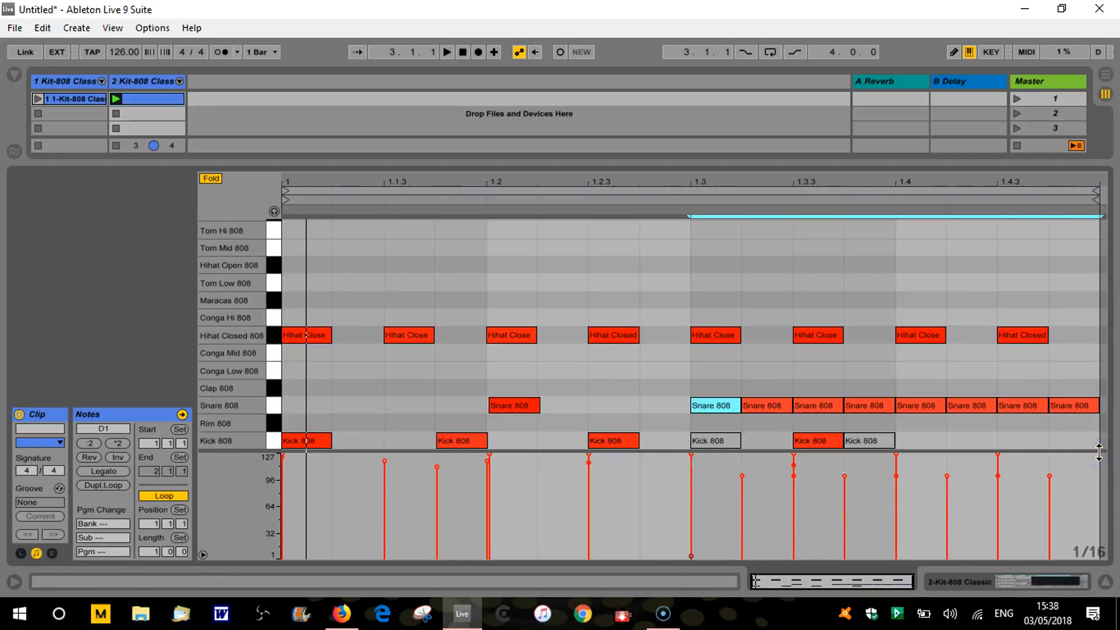
{"action": "left_click", "coordinate": [691, 558]}
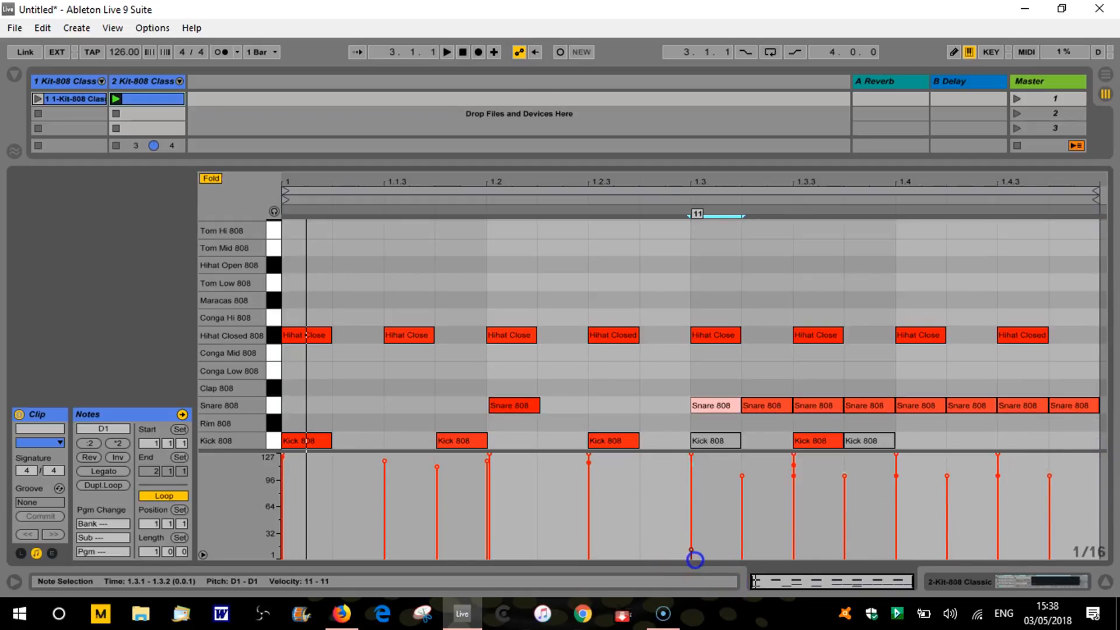
{"action": "left_click_drag", "start_coordinate": [691, 557], "coordinate": [777, 540]}
{"action": "left_click_drag", "start_coordinate": [698, 558], "coordinate": [1101, 454]}
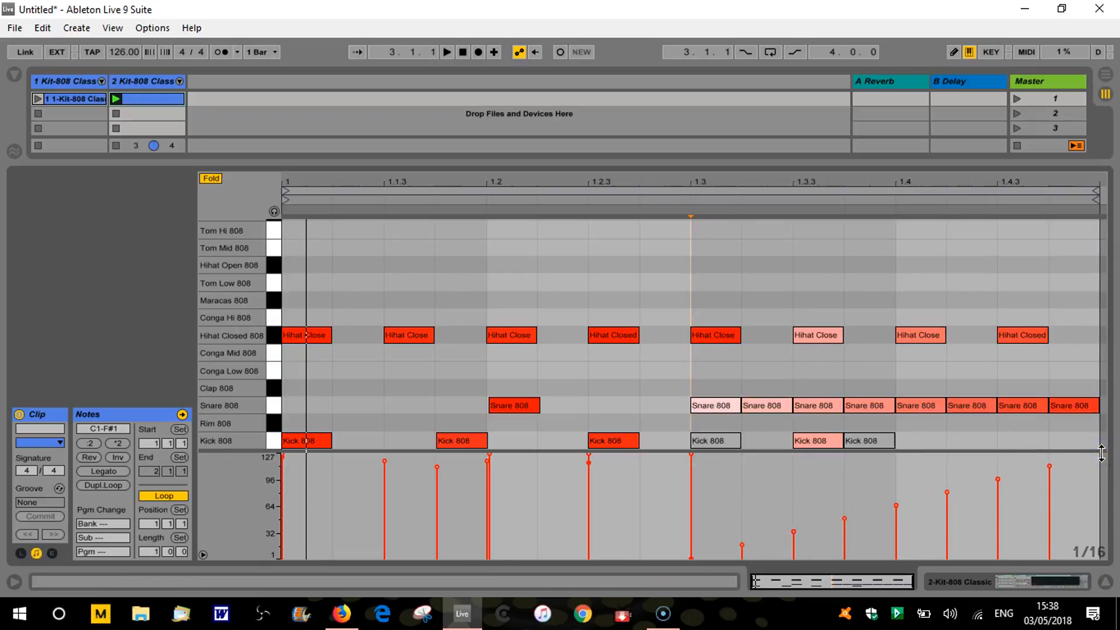
{"action": "left_click", "coordinate": [691, 558]}
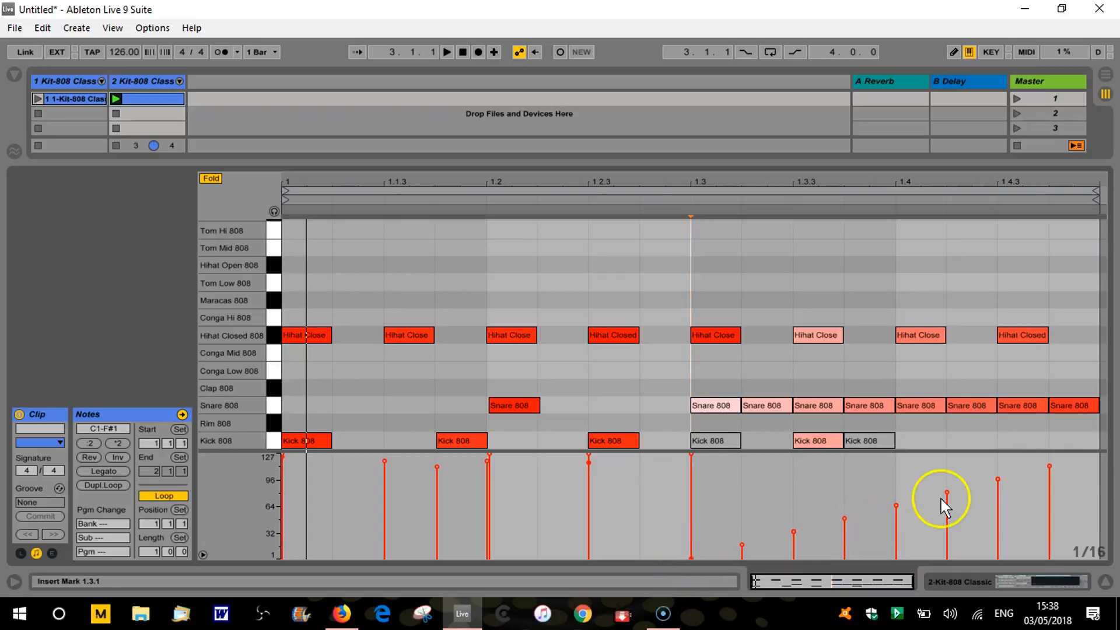
Delete all kicks and closed hi-hats from 1.3 onward, and play the clip to hear the rising snare roll
{"action": "double_click", "coordinate": [722, 436]}
{"action": "left_click_drag", "start_coordinate": [775, 435], "coordinate": [874, 435]}
{"action": "key", "text": "Delete"}
{"action": "left_click_drag", "start_coordinate": [704, 300], "coordinate": [1061, 344]}
{"action": "key", "text": "Delete"}
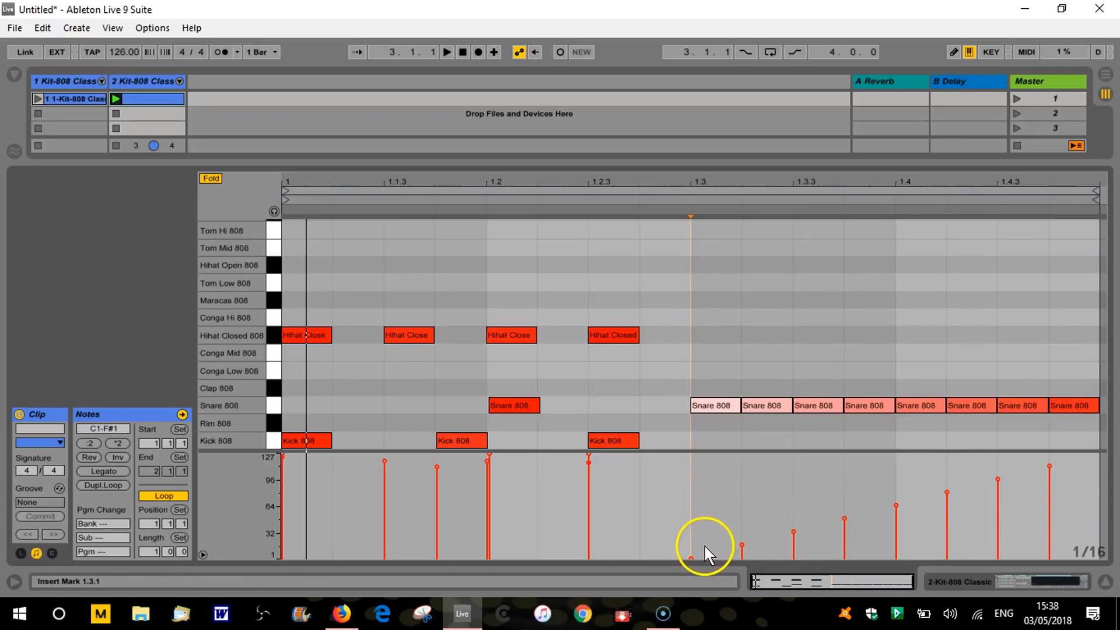
{"action": "key", "text": "space"}
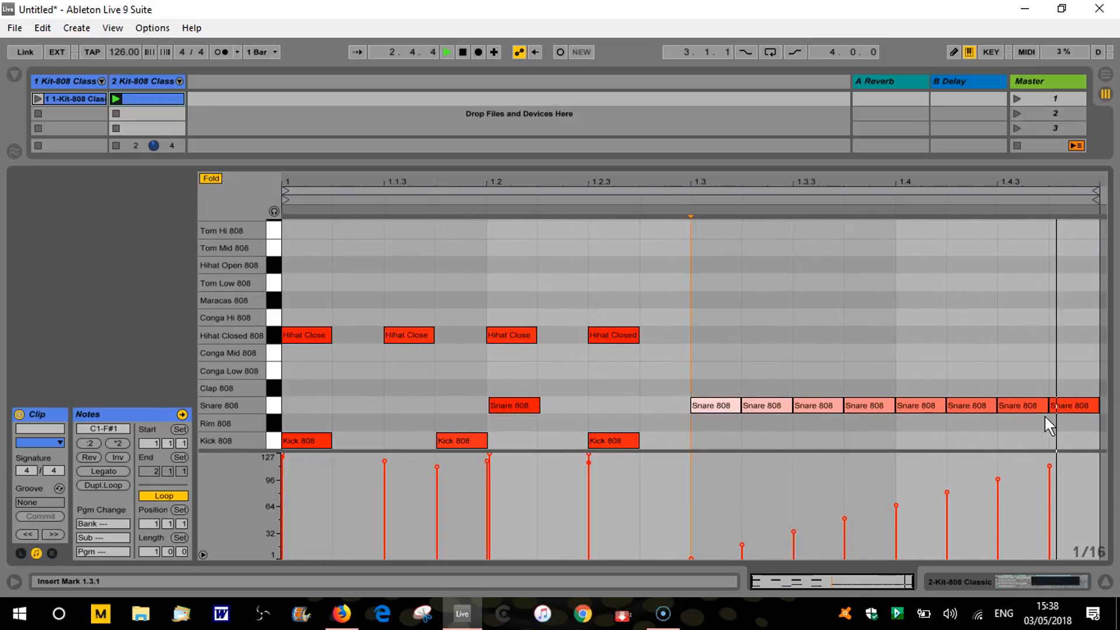
{"action": "key", "text": "space"}
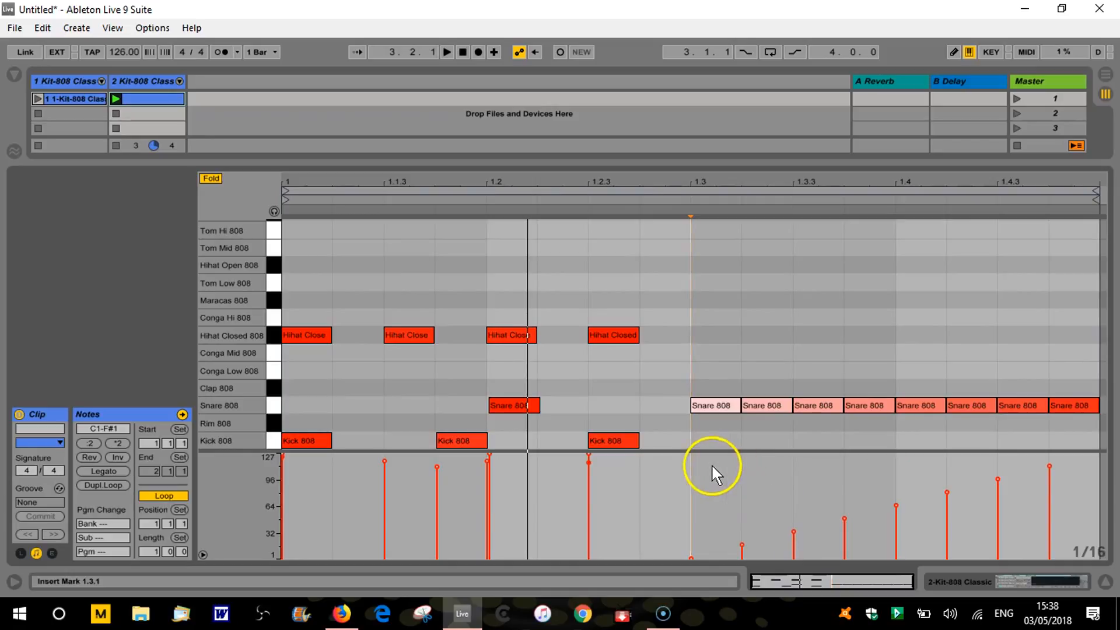
Draw a straight velocity line over the snare roll falling from the maximum at 1.3 to the minimum at the bar's end
{"action": "mouse_move", "coordinate": [692, 456]}
{"action": "left_mouse_down"}
{"action": "mouse_move", "coordinate": [720, 477]}
{"action": "mouse_move", "coordinate": [832, 512]}
{"action": "mouse_move", "coordinate": [1089, 562]}
{"action": "left_mouse_up"}
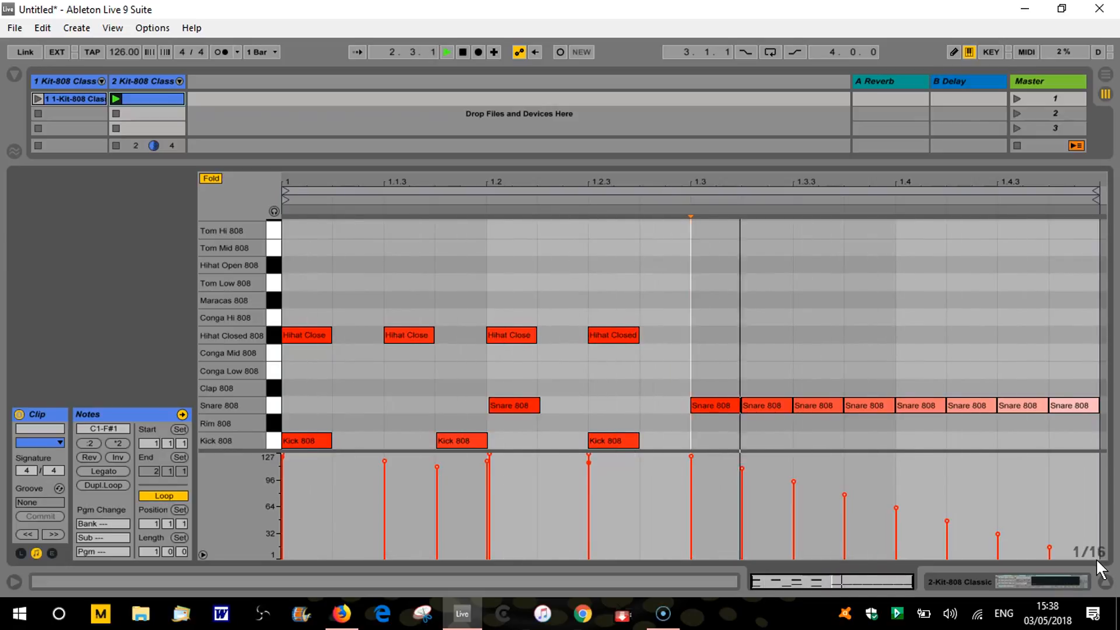
{"action": "left_click", "coordinate": [746, 534]}
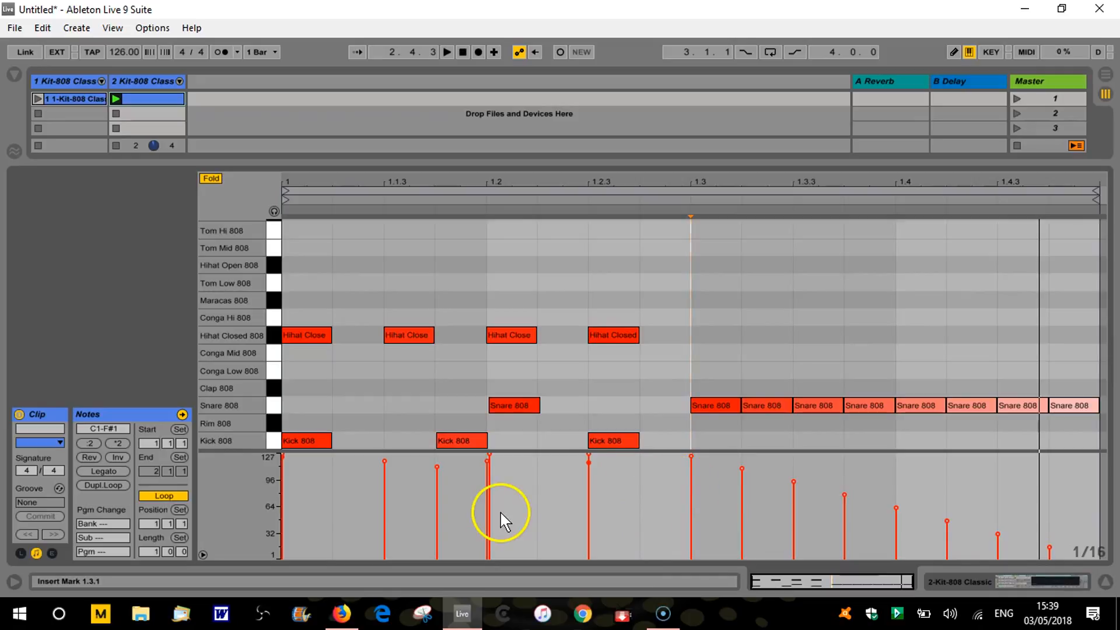
Select the closed hi-hat at 1.1.3 and shift it three steps up and three steps back down
{"action": "left_click", "coordinate": [403, 337]}
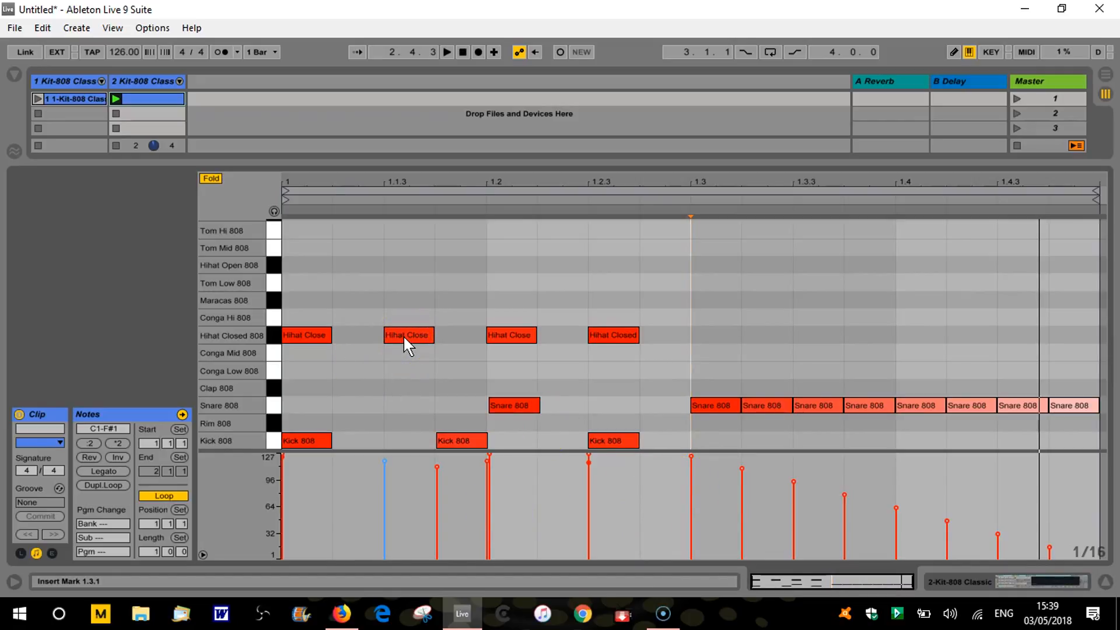
{"action": "left_click", "coordinate": [403, 334]}
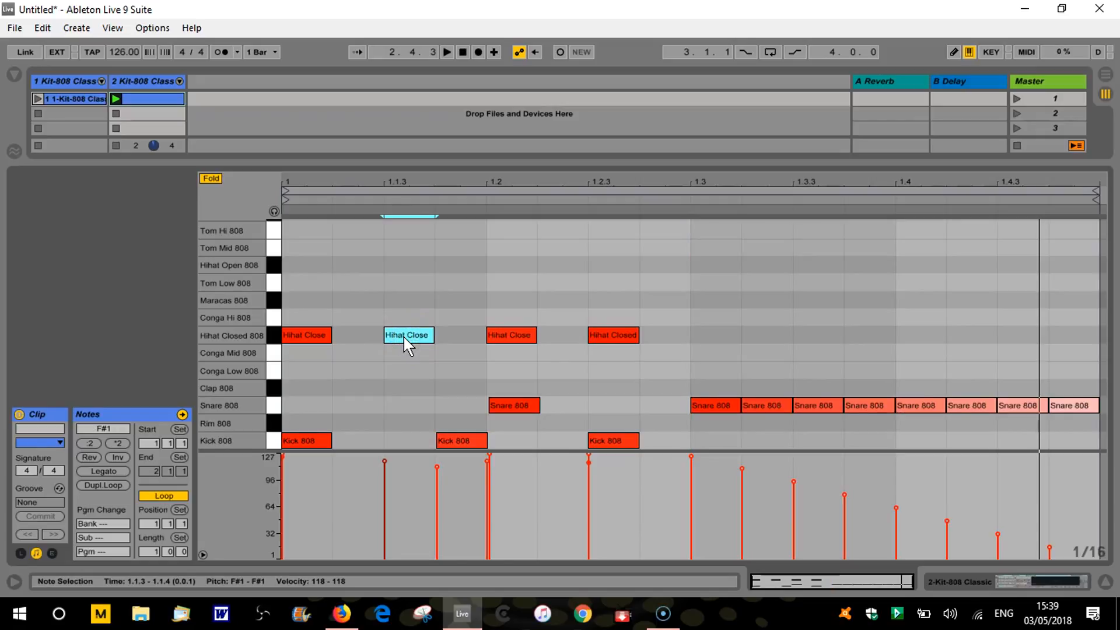
{"action": "key", "text": "Up"}
{"action": "key", "text": "Up"}
{"action": "key", "text": "Up"}
{"action": "key", "text": "Down"}
{"action": "key", "text": "Down"}
{"action": "key", "text": "Down"}
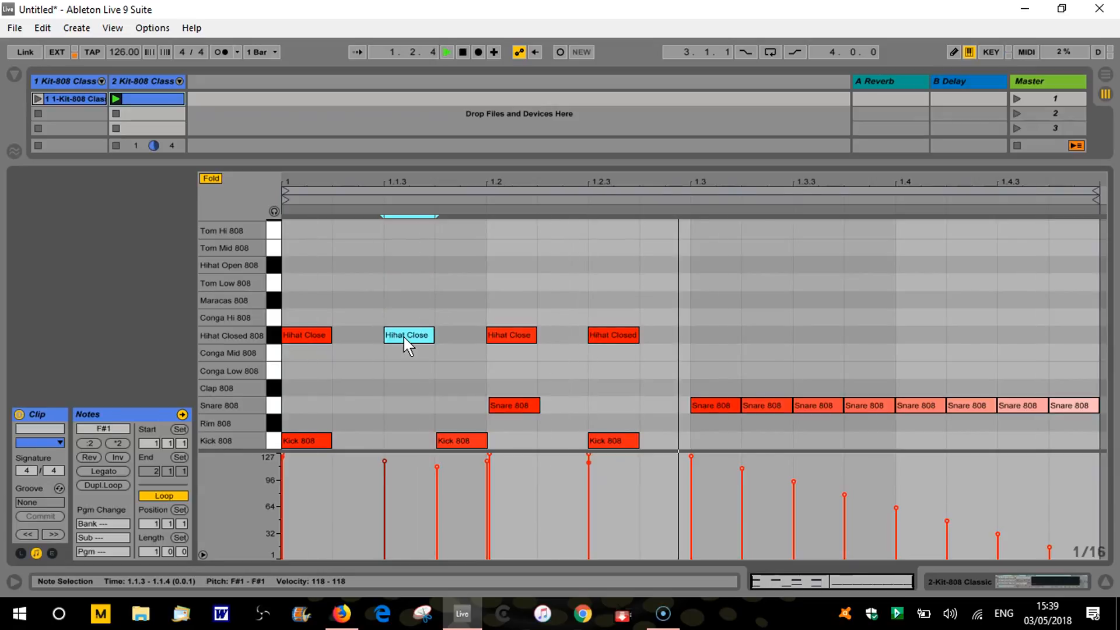
Shift the selected hi-hat at 1.1.3 four semitones up and four semitones back down
{"action": "key", "text": "Up"}
{"action": "key", "text": "Up"}
{"action": "key", "text": "Up"}
{"action": "key", "text": "Up"}
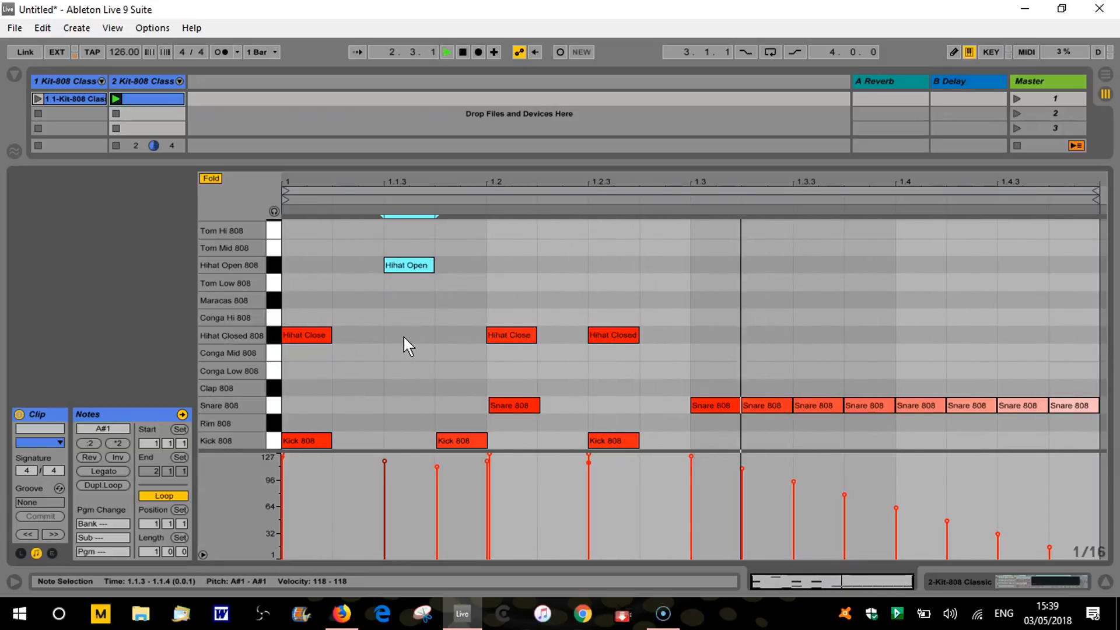
{"action": "key", "text": "Down"}
{"action": "key", "text": "Down"}
{"action": "key", "text": "Down"}
{"action": "key", "text": "Down"}
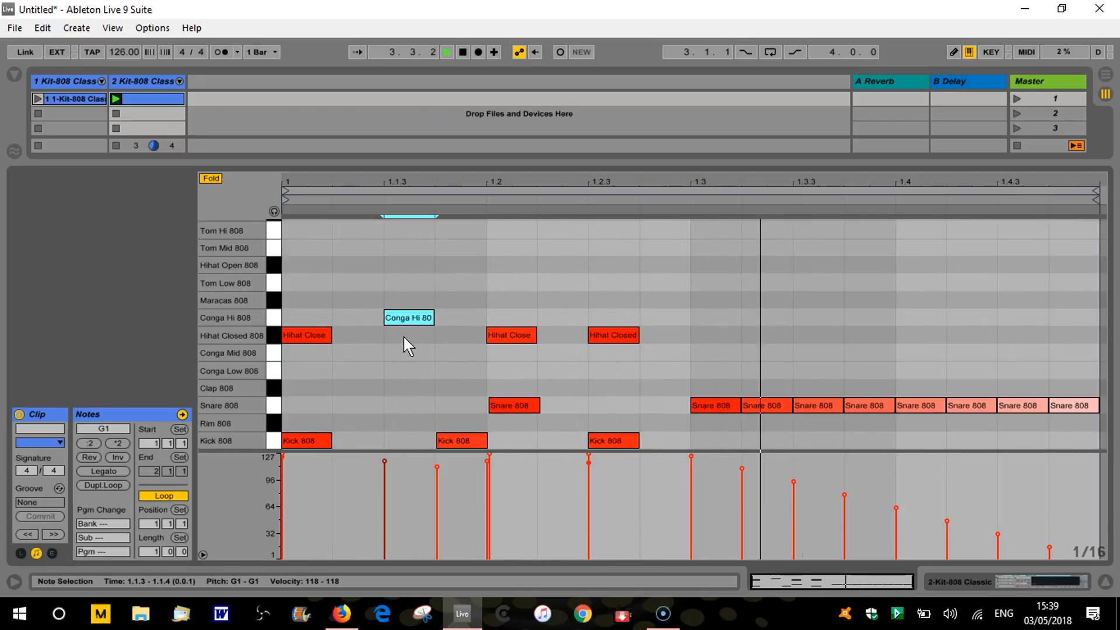
Nudge the closed hi-hat back and forth along the sixteenth-note grid, ending at 1.1.3
{"action": "key", "text": "Right"}
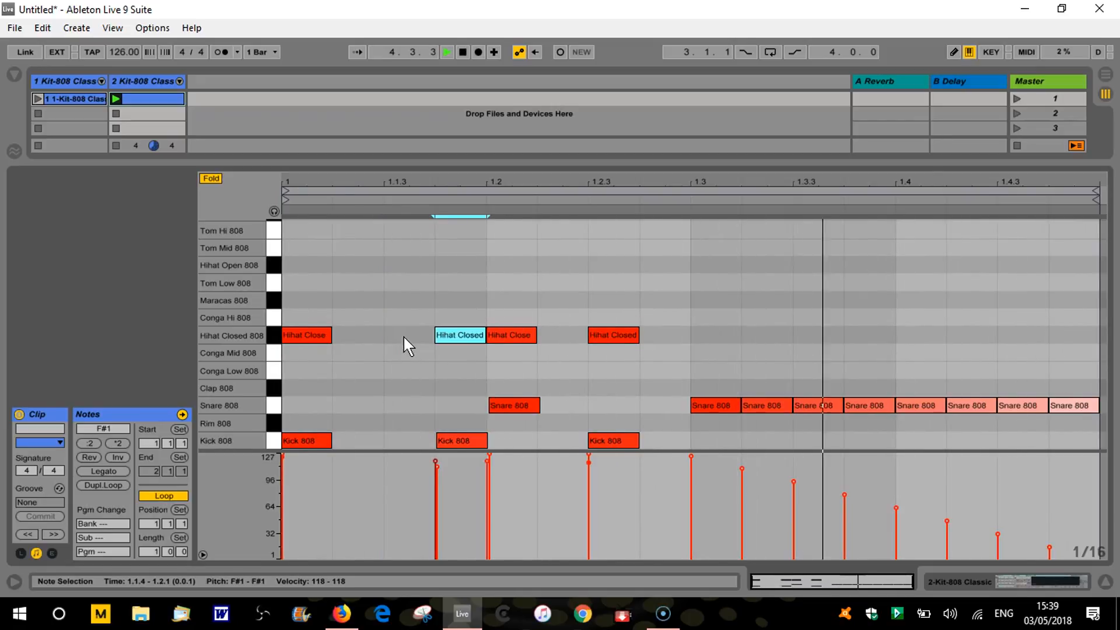
{"action": "key", "text": "Left"}
{"action": "key", "text": "Left"}
{"action": "key", "text": "Right"}
{"action": "key", "text": "Right"}
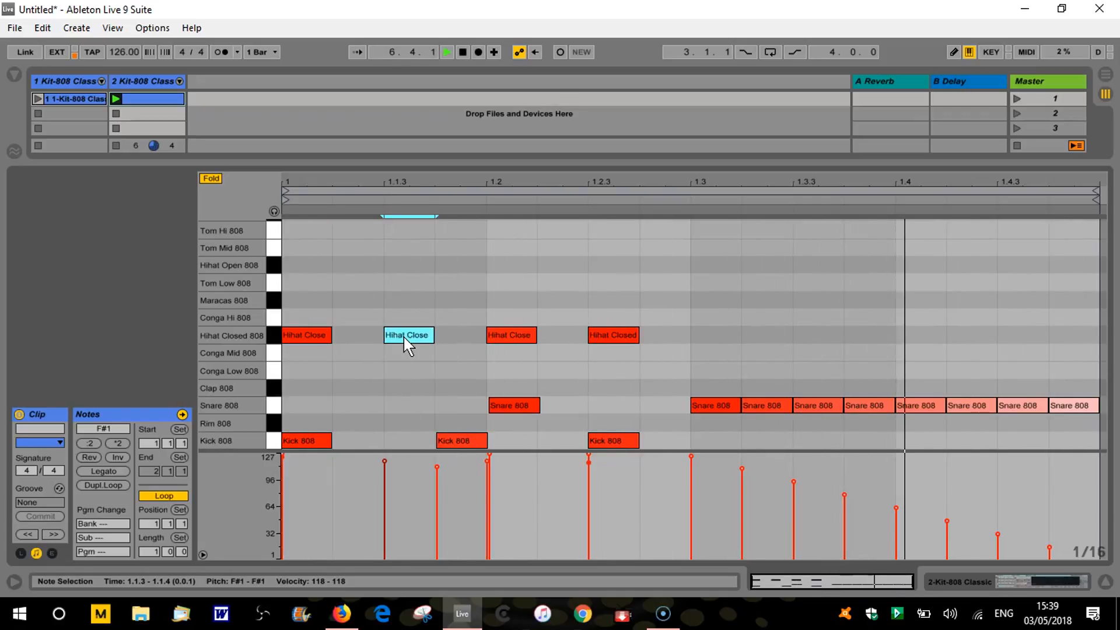
Set the fixed grid to 1/8 and move the closed hi-hat forward and back in eighth-note steps
{"action": "right_click", "coordinate": [1088, 549]}
{"action": "left_click", "coordinate": [945, 463]}
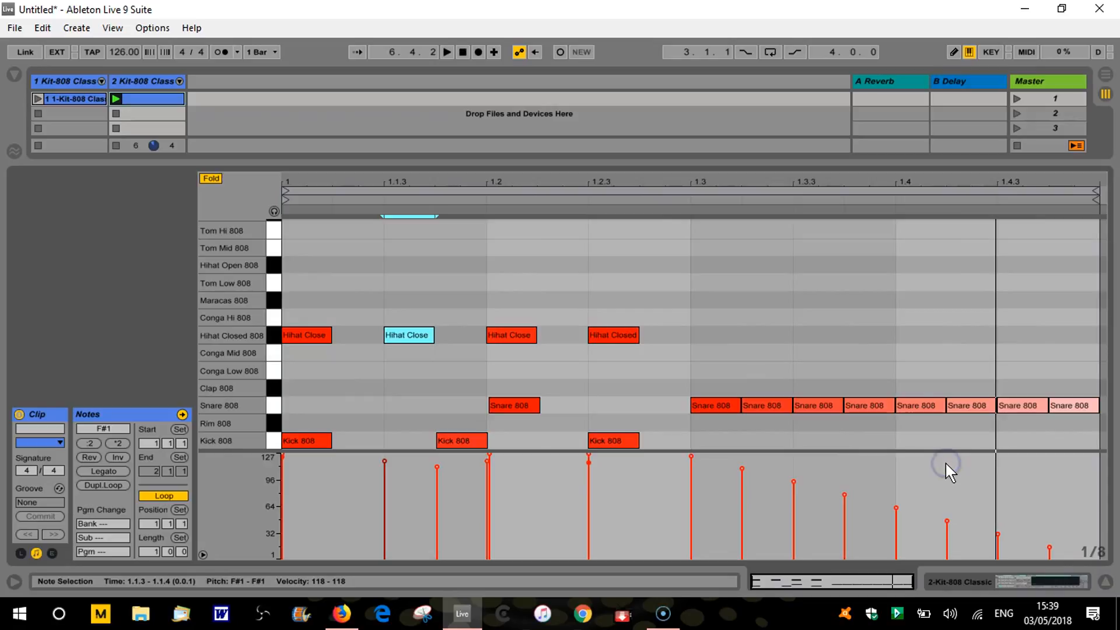
{"action": "key", "text": "Right"}
{"action": "key", "text": "Left"}
{"action": "key", "text": "Right"}
{"action": "key", "text": "Right"}
{"action": "key", "text": "Right"}
{"action": "key", "text": "Right"}
{"action": "key", "text": "Right"}
{"action": "key", "text": "Left"}
{"action": "key", "text": "Left"}
{"action": "key", "text": "Left"}
{"action": "key", "text": "Left"}
{"action": "key", "text": "Left"}
Start playback and move the closed hi-hat four eighth notes later, to 1.3.3
{"action": "key", "text": "space"}
{"action": "key", "text": "Right"}
{"action": "key", "text": "Right"}
{"action": "key", "text": "Right"}
{"action": "key", "text": "Right"}
Return the fixed grid to 1/16 and shift the hi-hat one step later to 1.3.4 and one semitone up
{"action": "left_click", "coordinate": [1094, 546]}
{"action": "right_click", "coordinate": [1086, 556]}
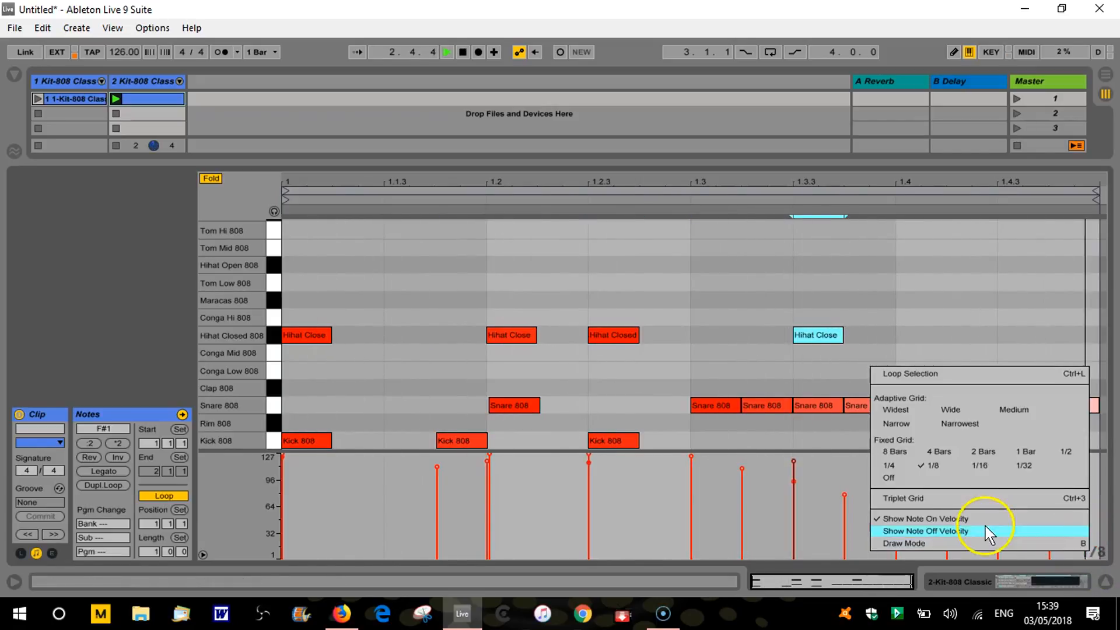
{"action": "left_click", "coordinate": [979, 465]}
{"action": "key", "text": "Right"}
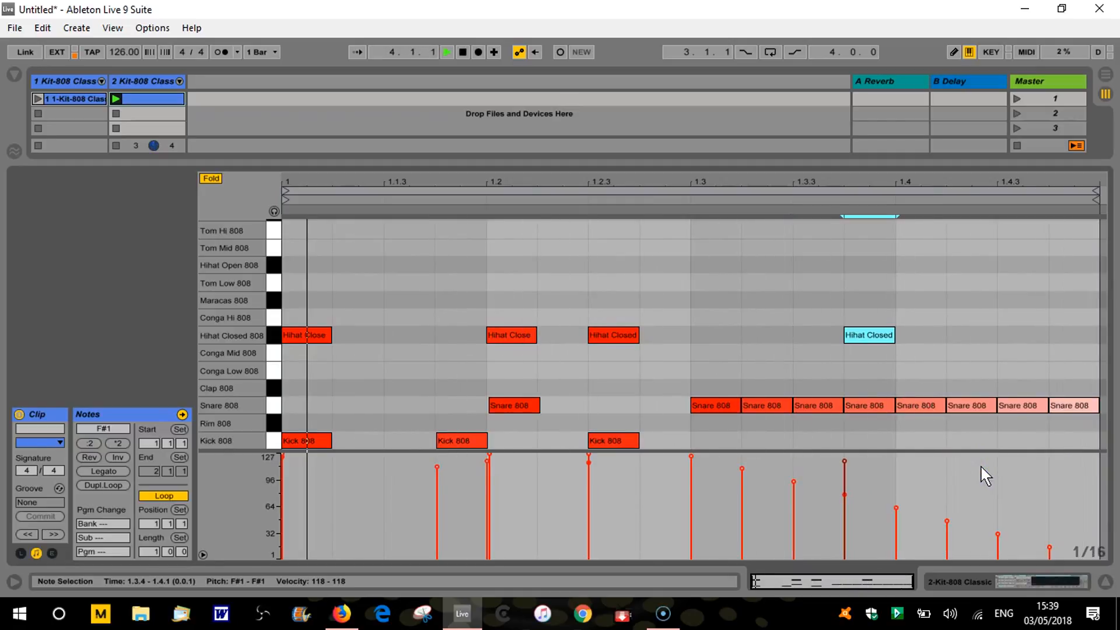
{"action": "key", "text": "Up"}
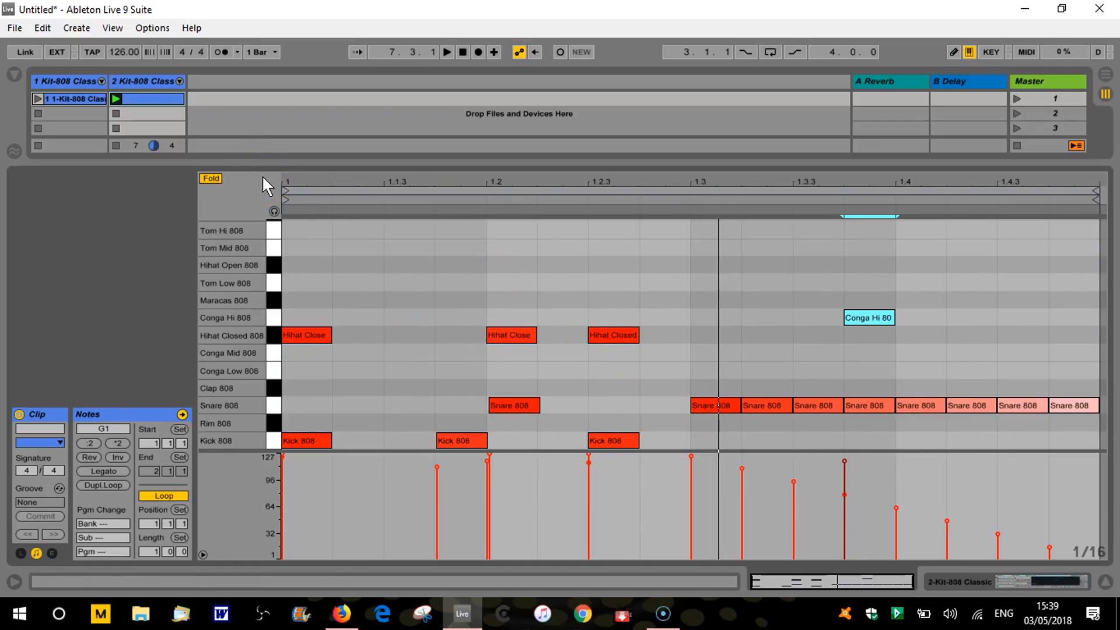
Shrink the note editor to reveal the mixer and set record quantization to sixteenth notes
{"action": "left_click", "coordinate": [166, 161]}
{"action": "left_click_drag", "start_coordinate": [324, 165], "coordinate": [390, 548]}
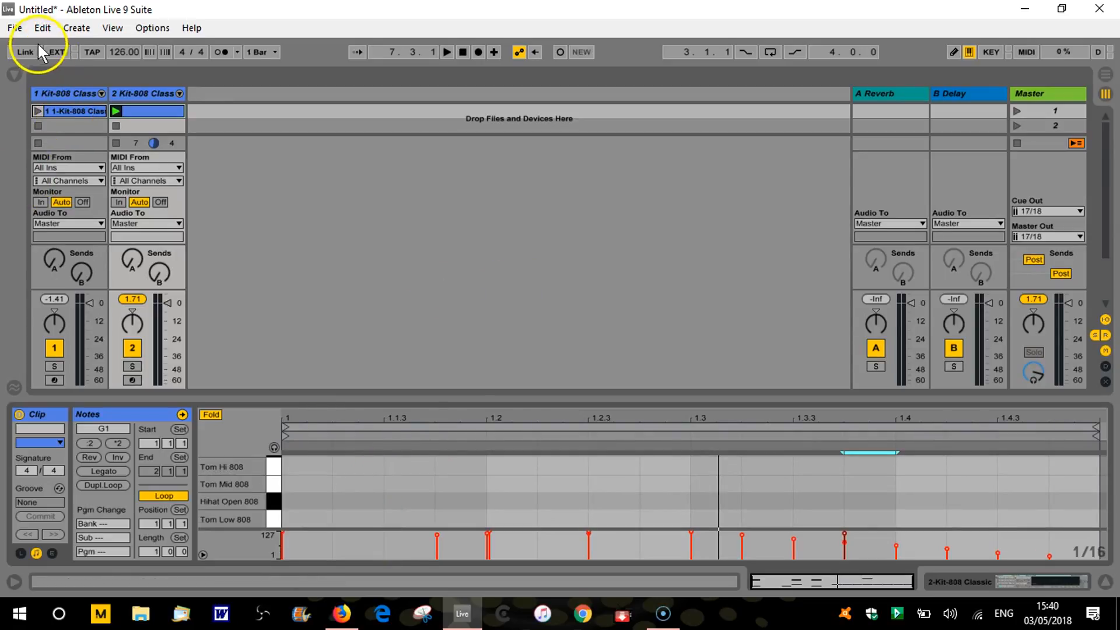
{"action": "left_click", "coordinate": [42, 28]}
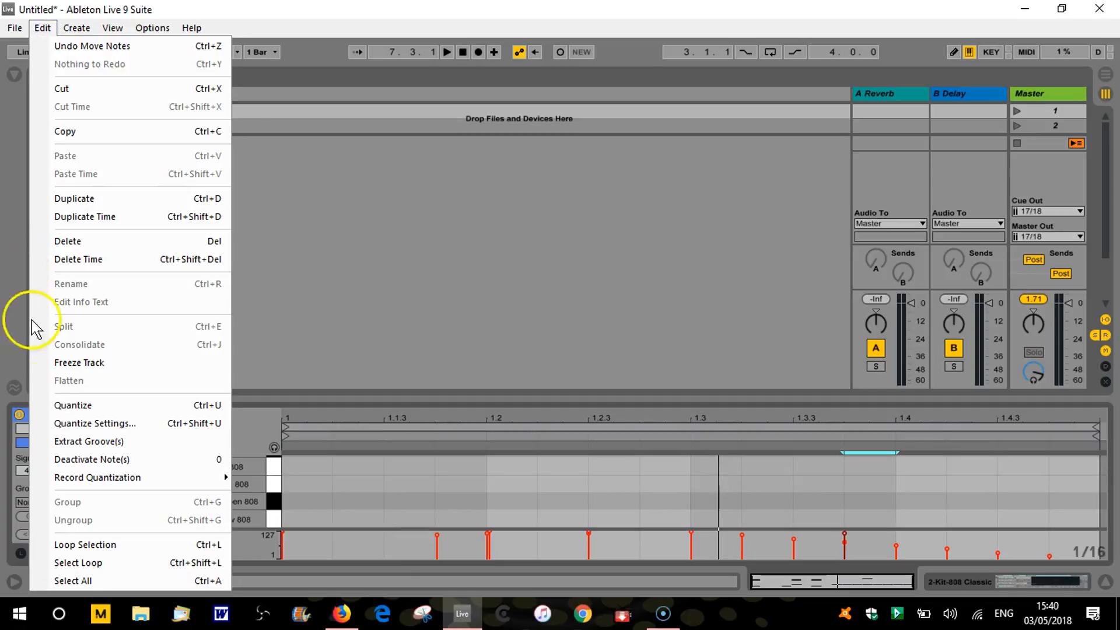
{"action": "mouse_move", "coordinate": [123, 477]}
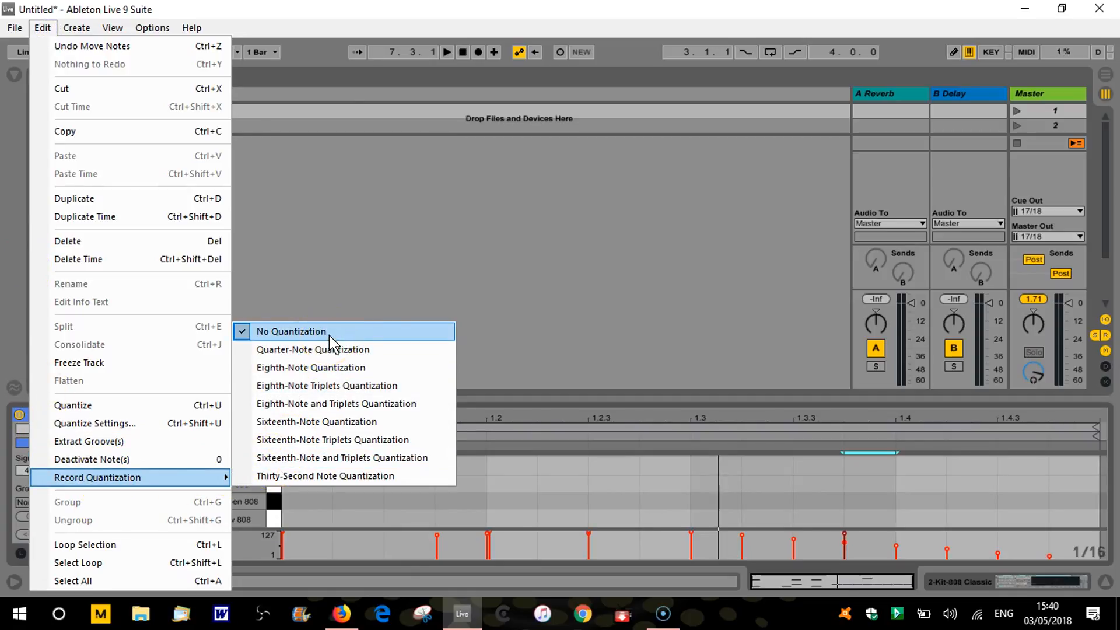
{"action": "left_click", "coordinate": [347, 422]}
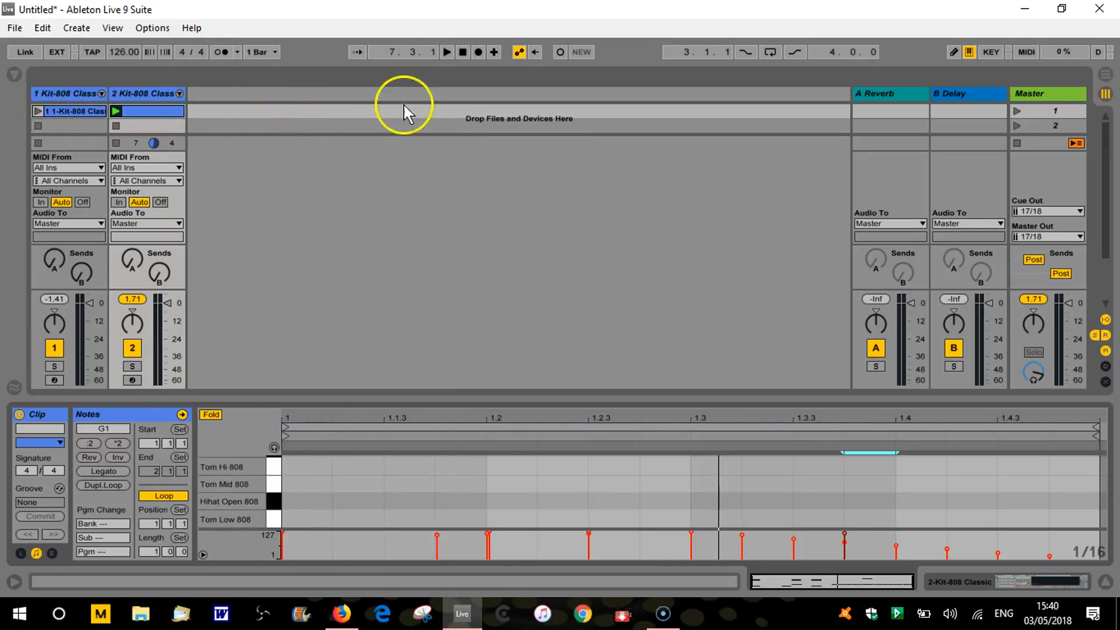
Arm track 1 and record a two-bar drum take into its second clip slot
{"action": "left_click", "coordinate": [52, 380]}
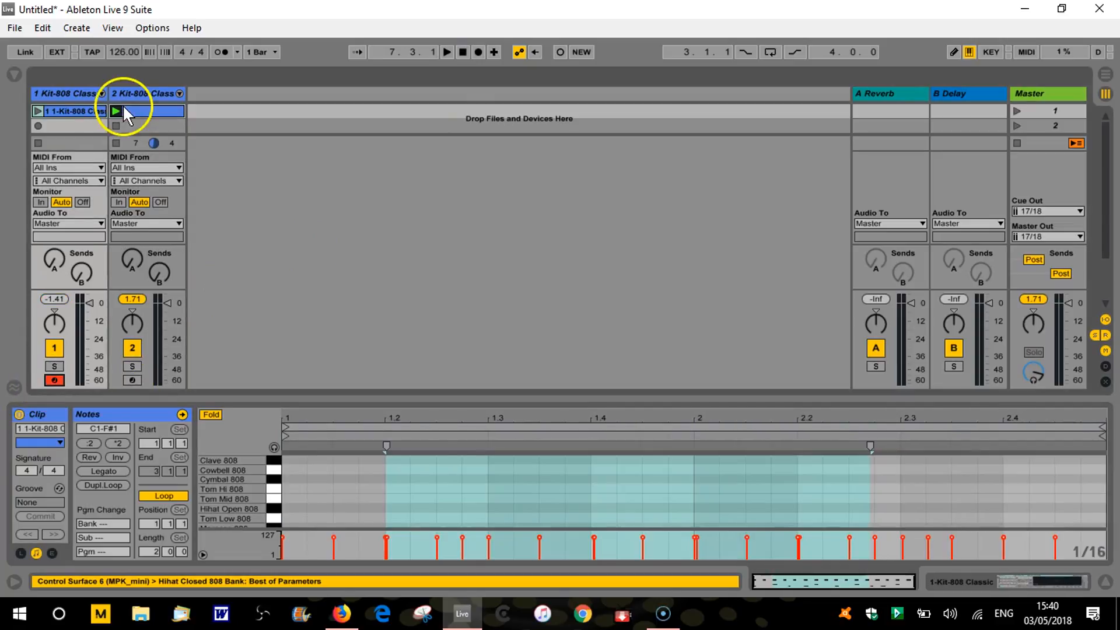
{"action": "left_click", "coordinate": [38, 125]}
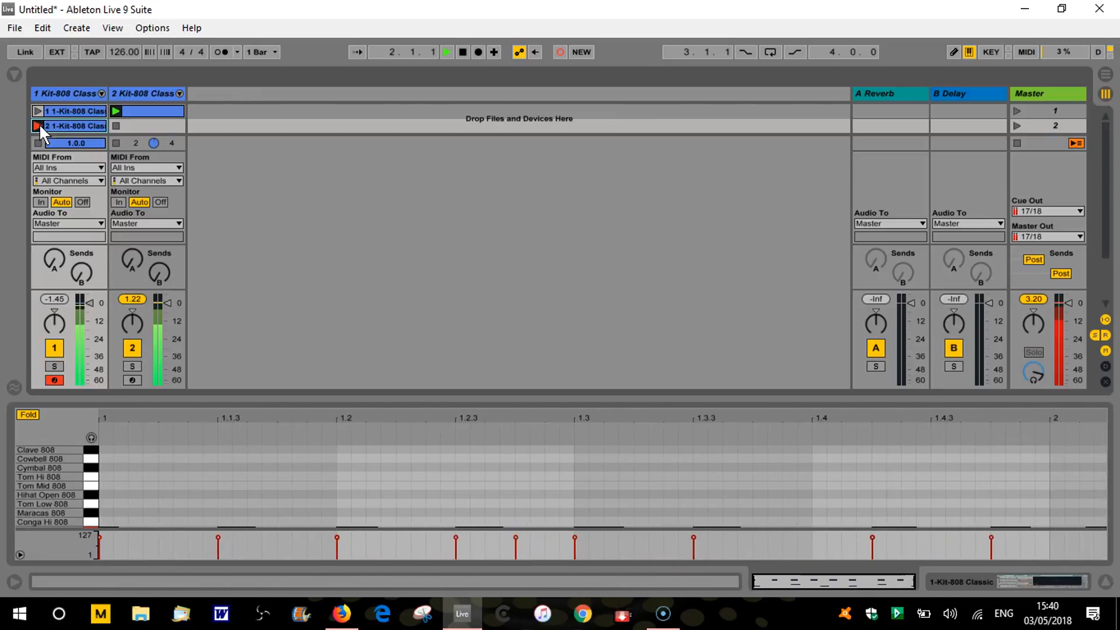
{"action": "left_click", "coordinate": [40, 124]}
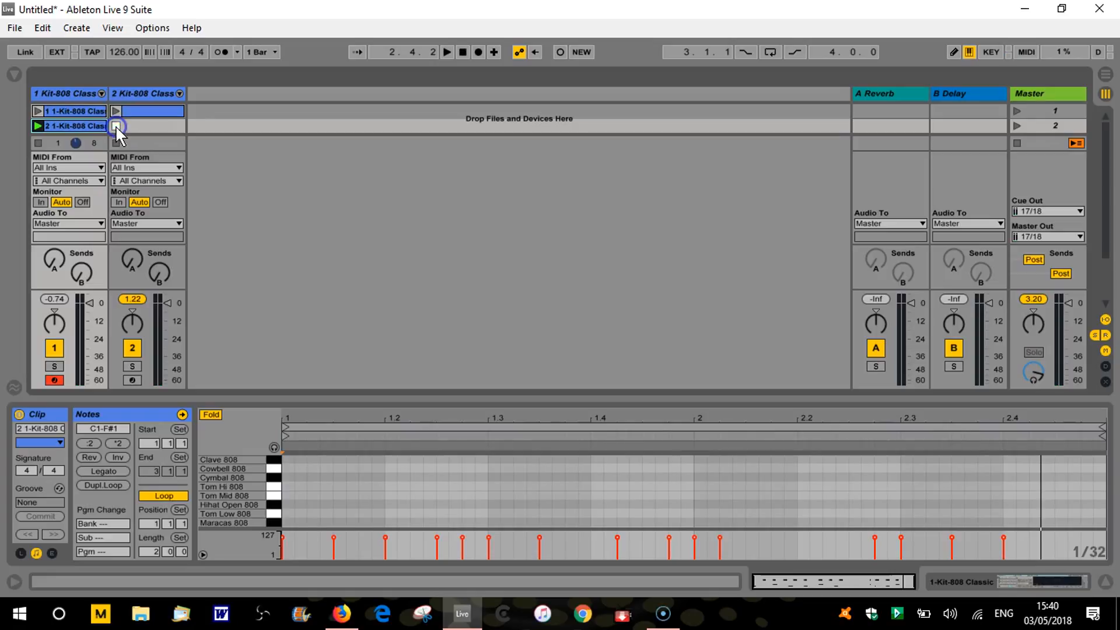
Delete the take just recorded and record a new two-bar drum beat into the same slot
{"action": "key", "text": "Delete"}
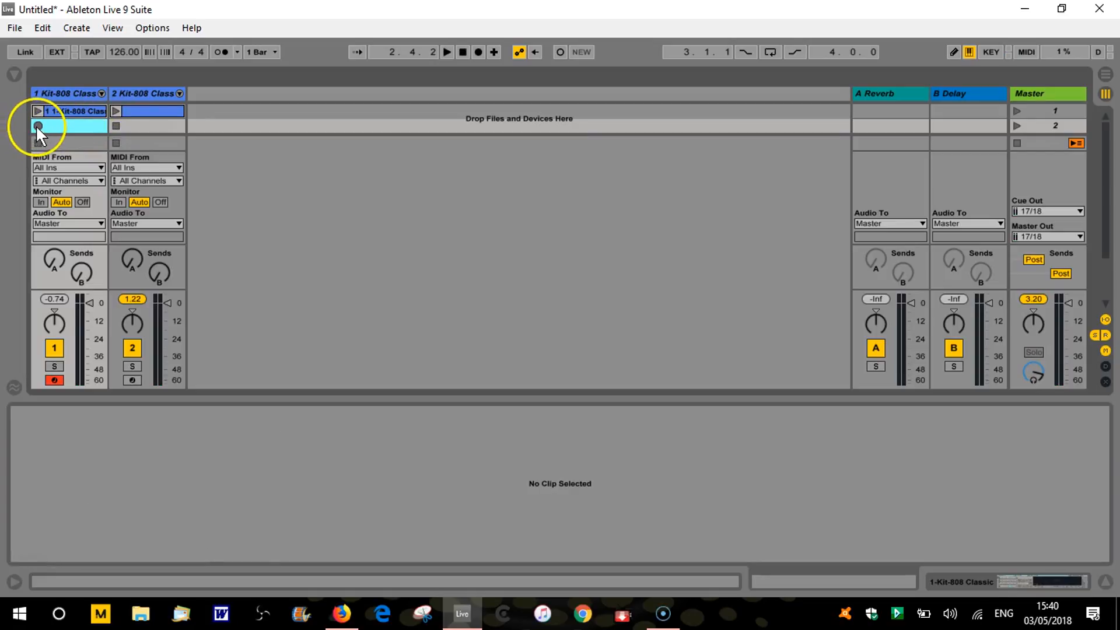
{"action": "left_click", "coordinate": [38, 126]}
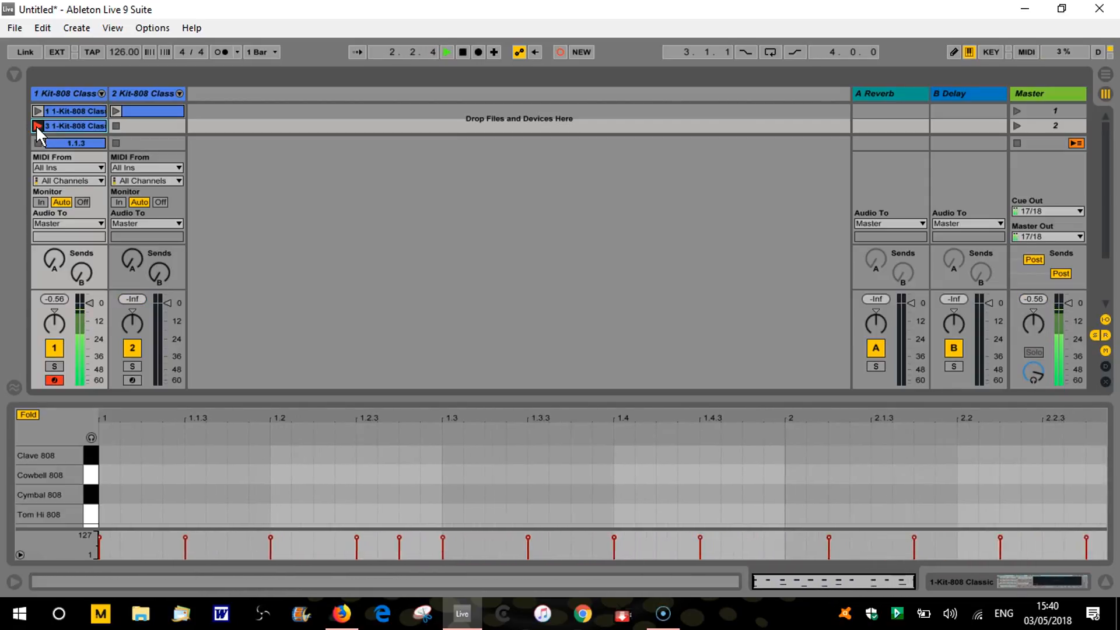
{"action": "left_click", "coordinate": [36, 125]}
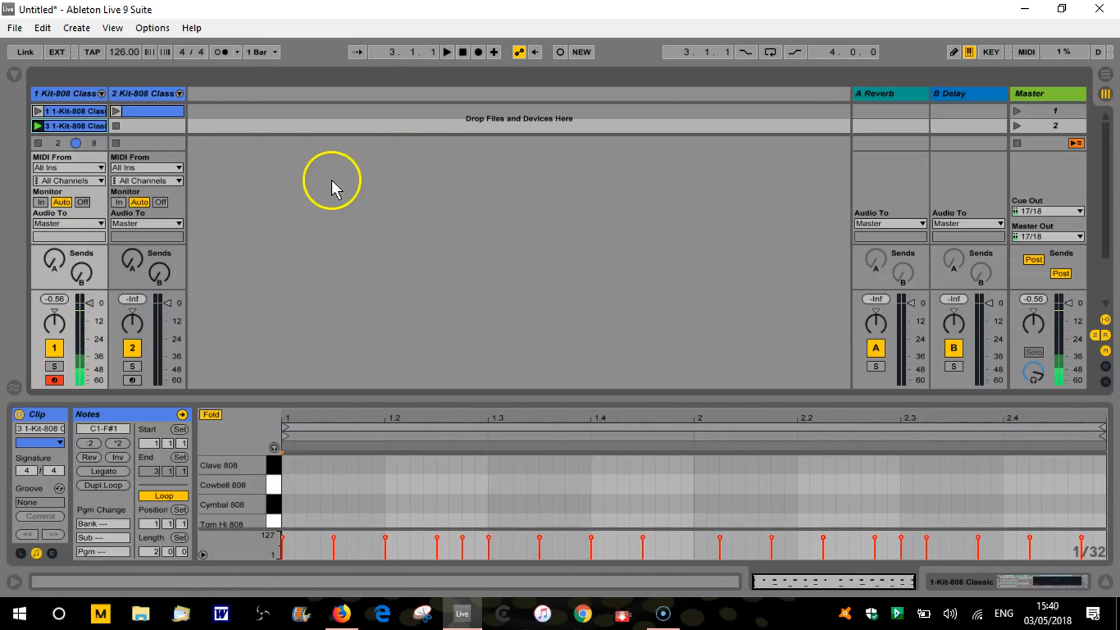
Enlarge the note editor and play the new clip with the metronome on
{"action": "left_click_drag", "start_coordinate": [425, 400], "coordinate": [438, 111]}
{"action": "left_click", "coordinate": [218, 52]}
{"action": "key", "text": "space"}
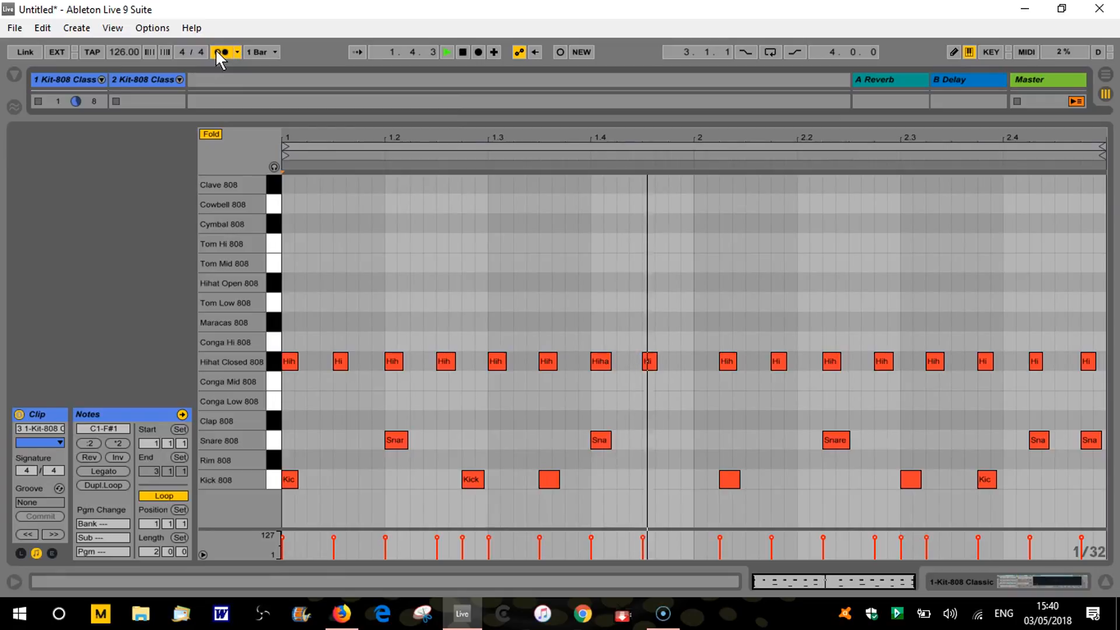
{"action": "left_click", "coordinate": [227, 45]}
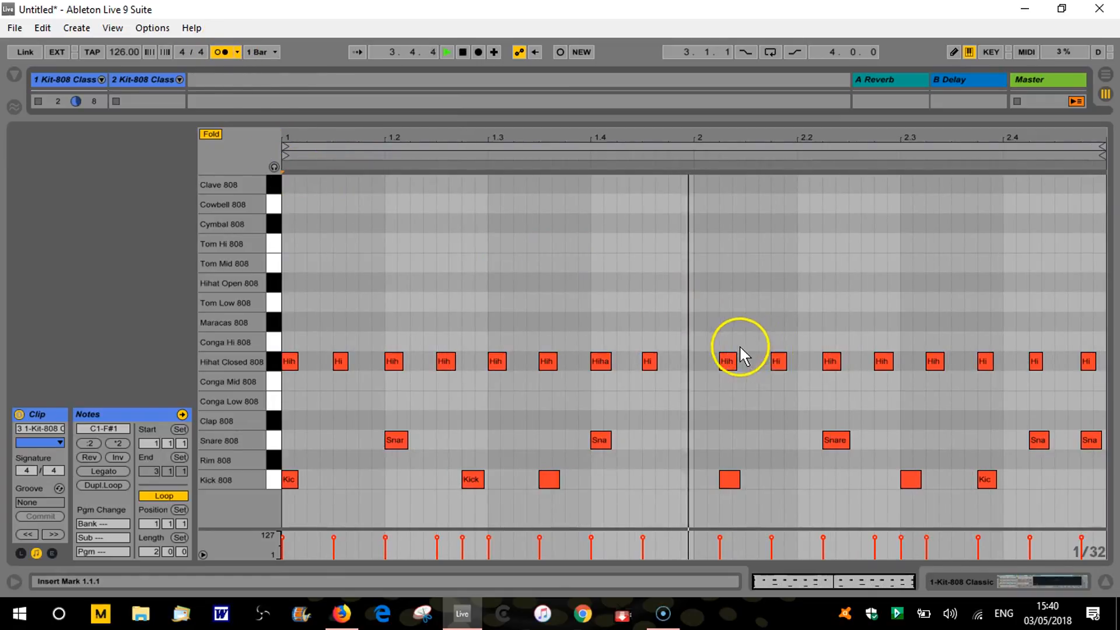
Shift bar 2's closed hi-hats, first kick and all snares one sixteenth earlier, and stop playback
{"action": "left_click_drag", "start_coordinate": [726, 322], "coordinate": [1092, 394]}
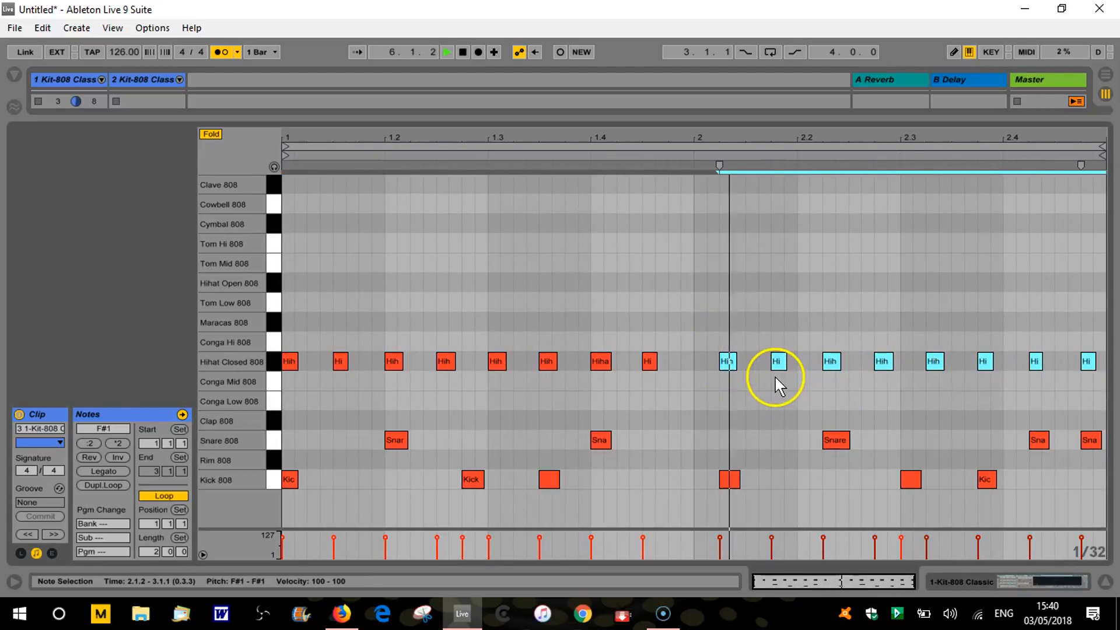
{"action": "left_click_drag", "start_coordinate": [731, 366], "coordinate": [707, 362]}
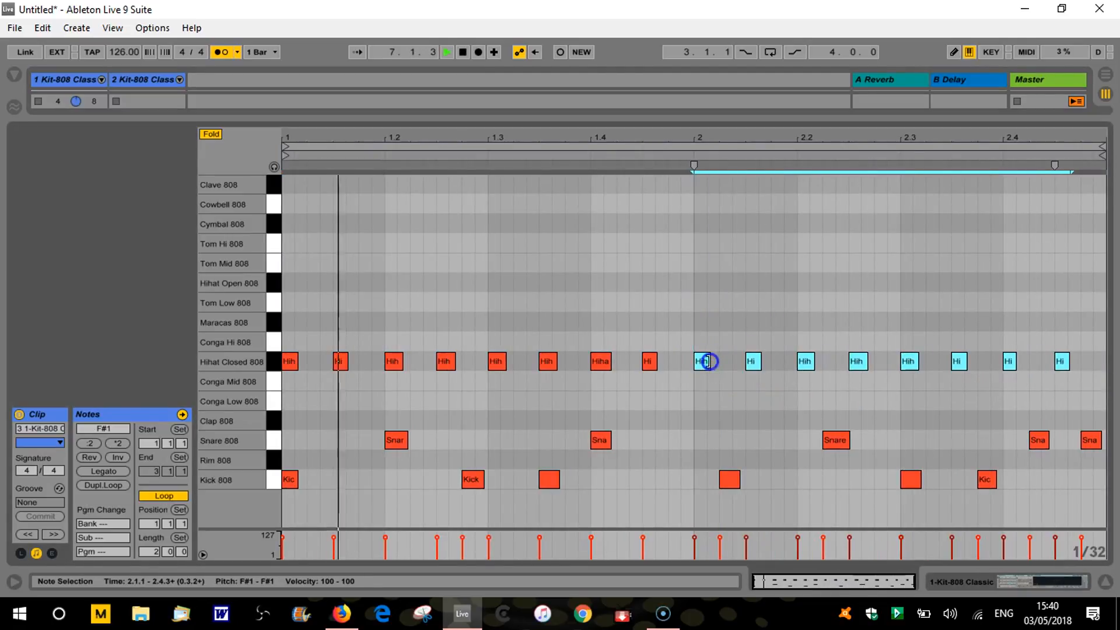
{"action": "left_click_drag", "start_coordinate": [726, 480], "coordinate": [708, 480]}
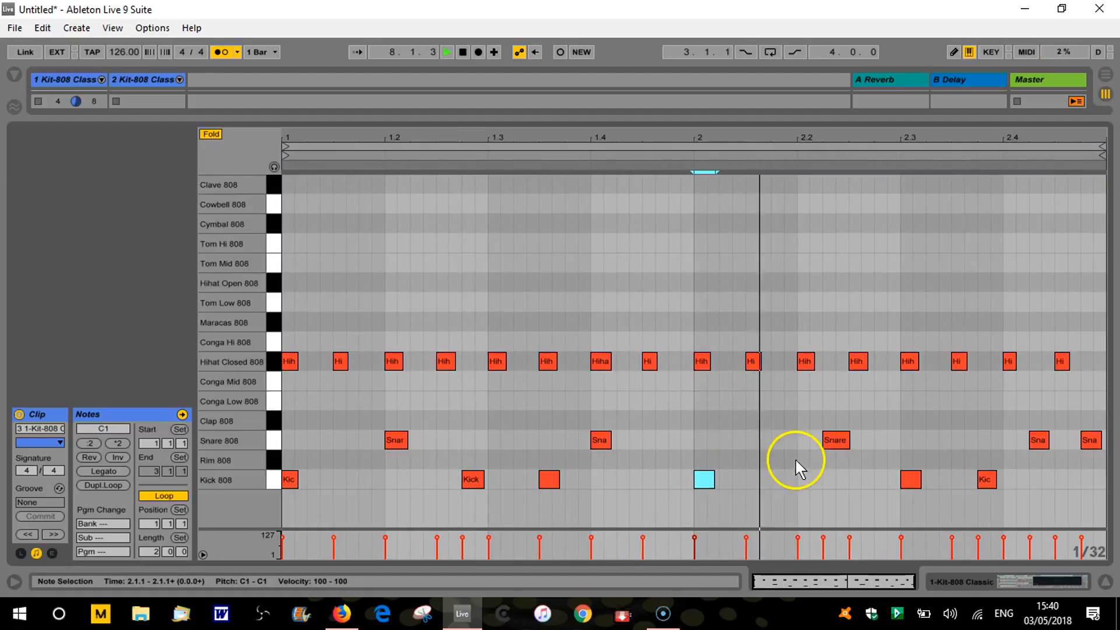
{"action": "left_click_drag", "start_coordinate": [838, 439], "coordinate": [814, 441]}
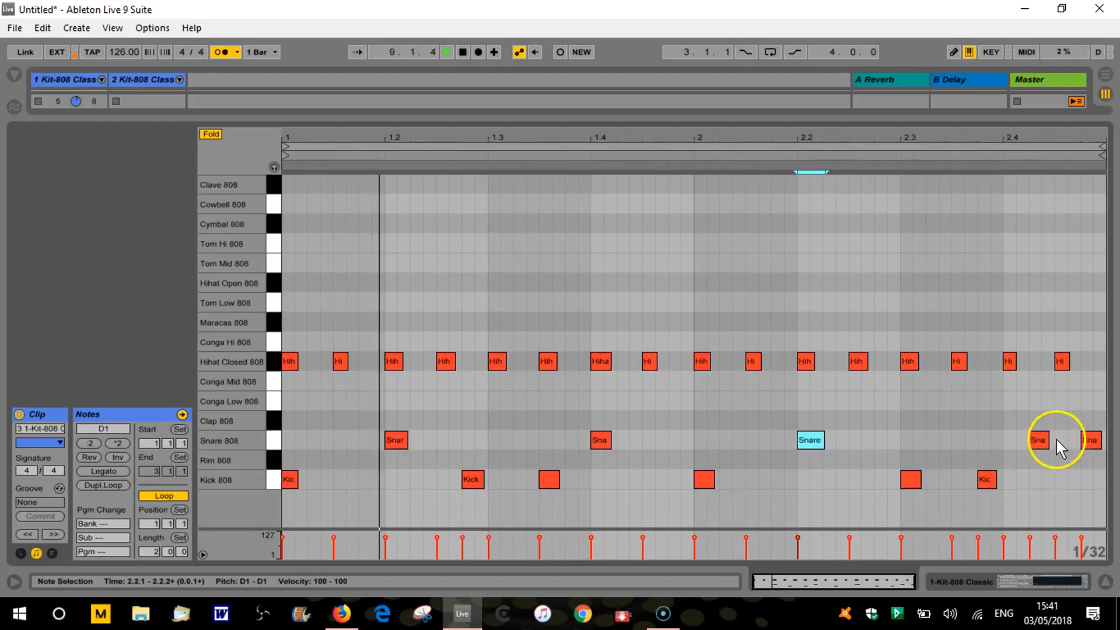
{"action": "mouse_move", "coordinate": [1030, 412]}
{"action": "left_mouse_down"}
{"action": "mouse_move", "coordinate": [1099, 459]}
{"action": "mouse_move", "coordinate": [1012, 436]}
{"action": "left_mouse_up"}
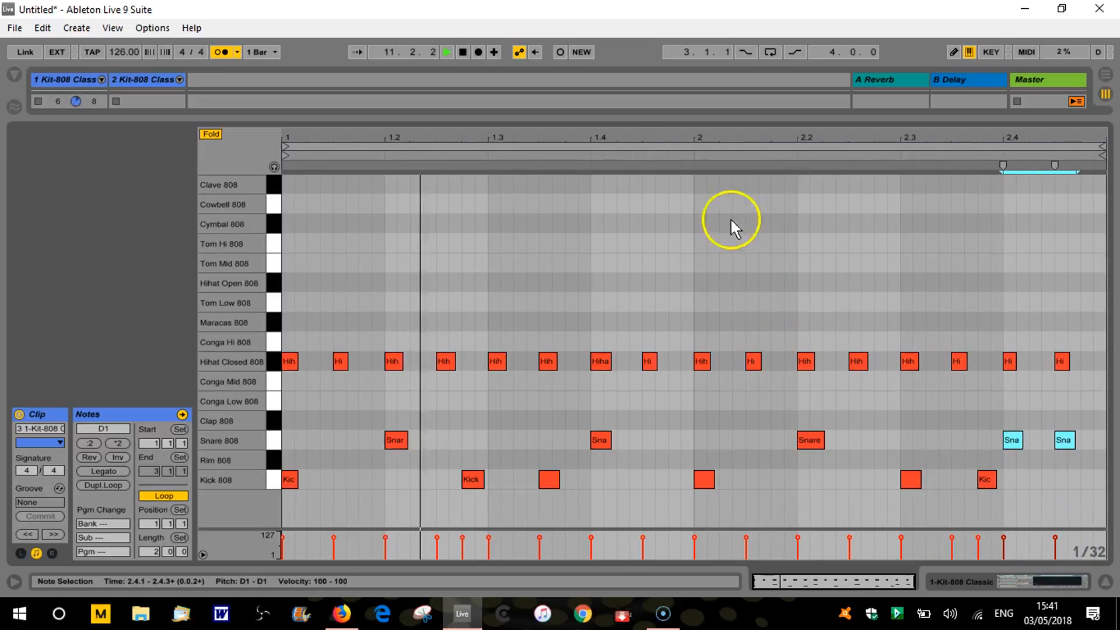
{"action": "left_click", "coordinate": [463, 52]}
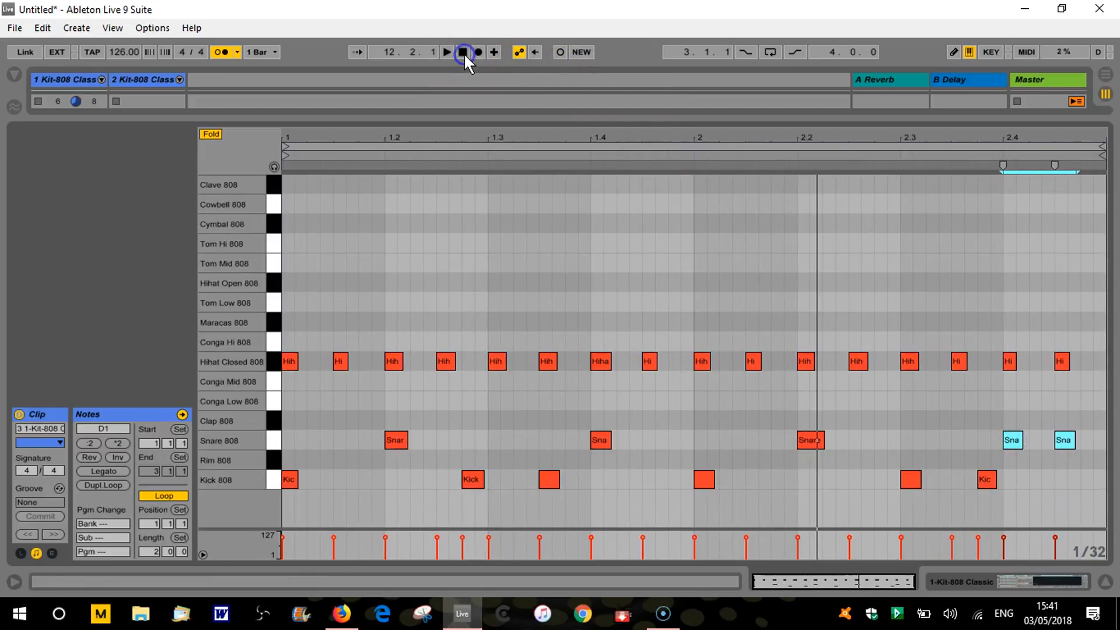
Shrink the note editor again to bring the mixer and clip slots back into view
{"action": "left_click", "coordinate": [470, 277]}
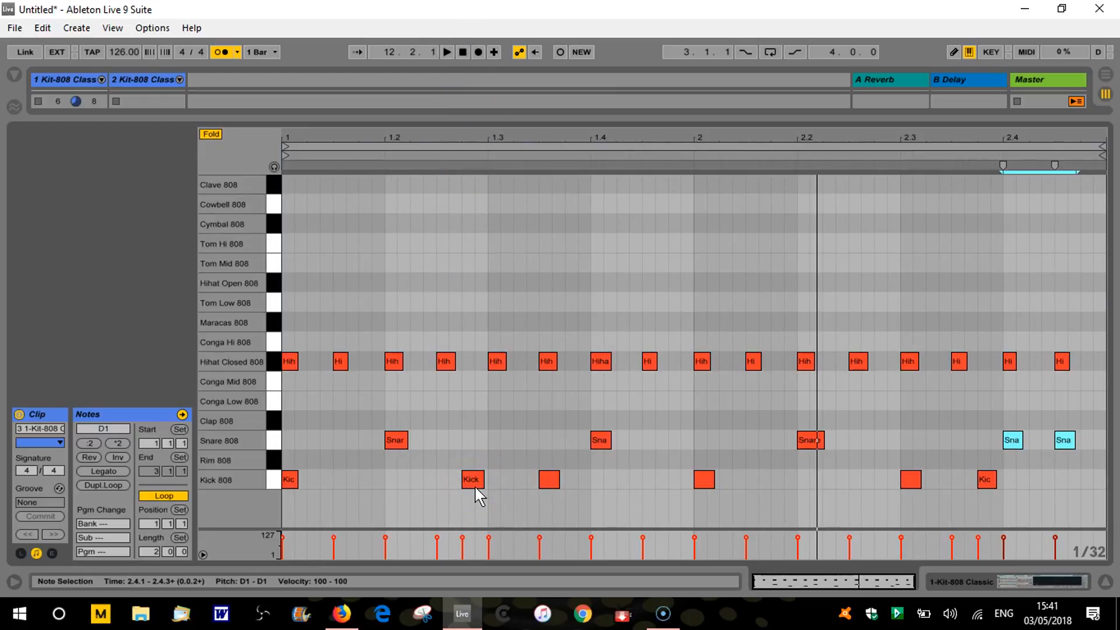
{"action": "left_click", "coordinate": [598, 114]}
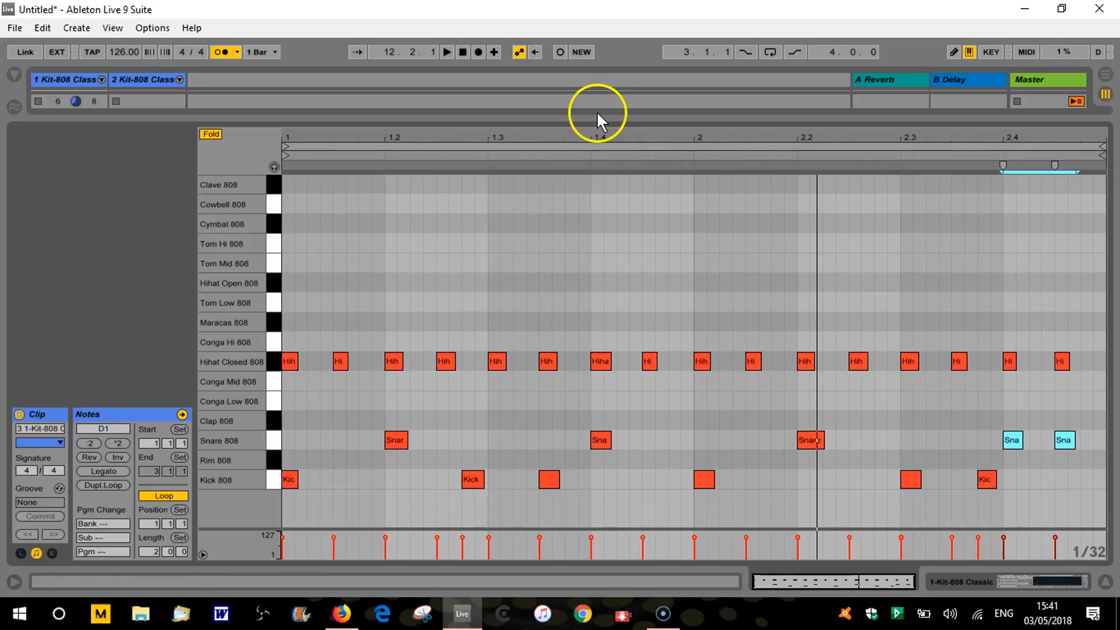
{"action": "left_click_drag", "start_coordinate": [597, 110], "coordinate": [637, 406]}
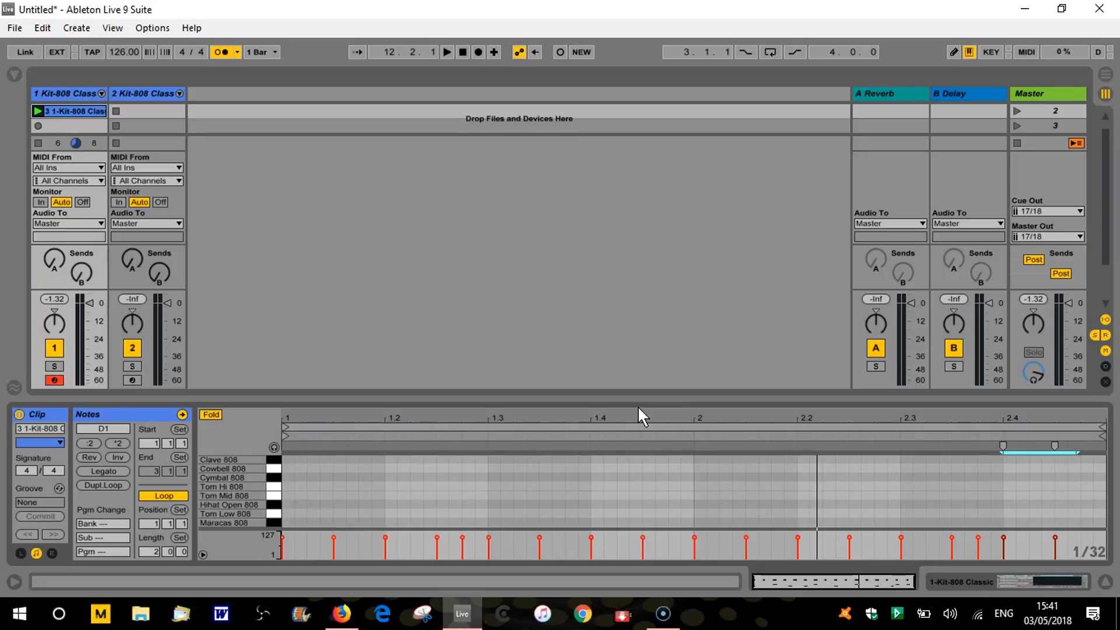
{"action": "left_click", "coordinate": [704, 297]}
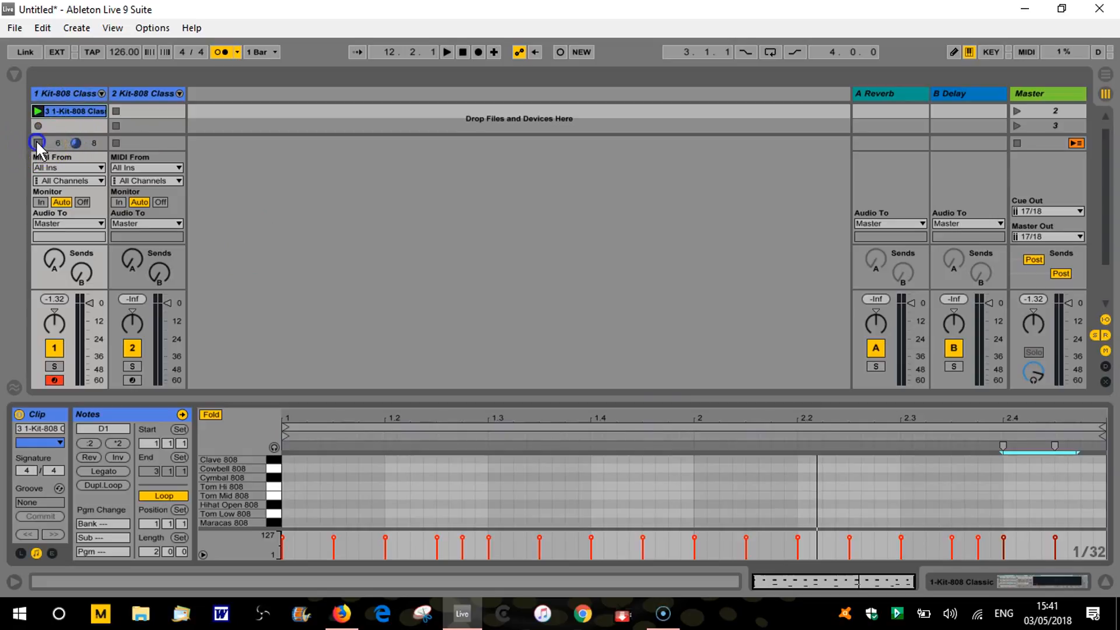